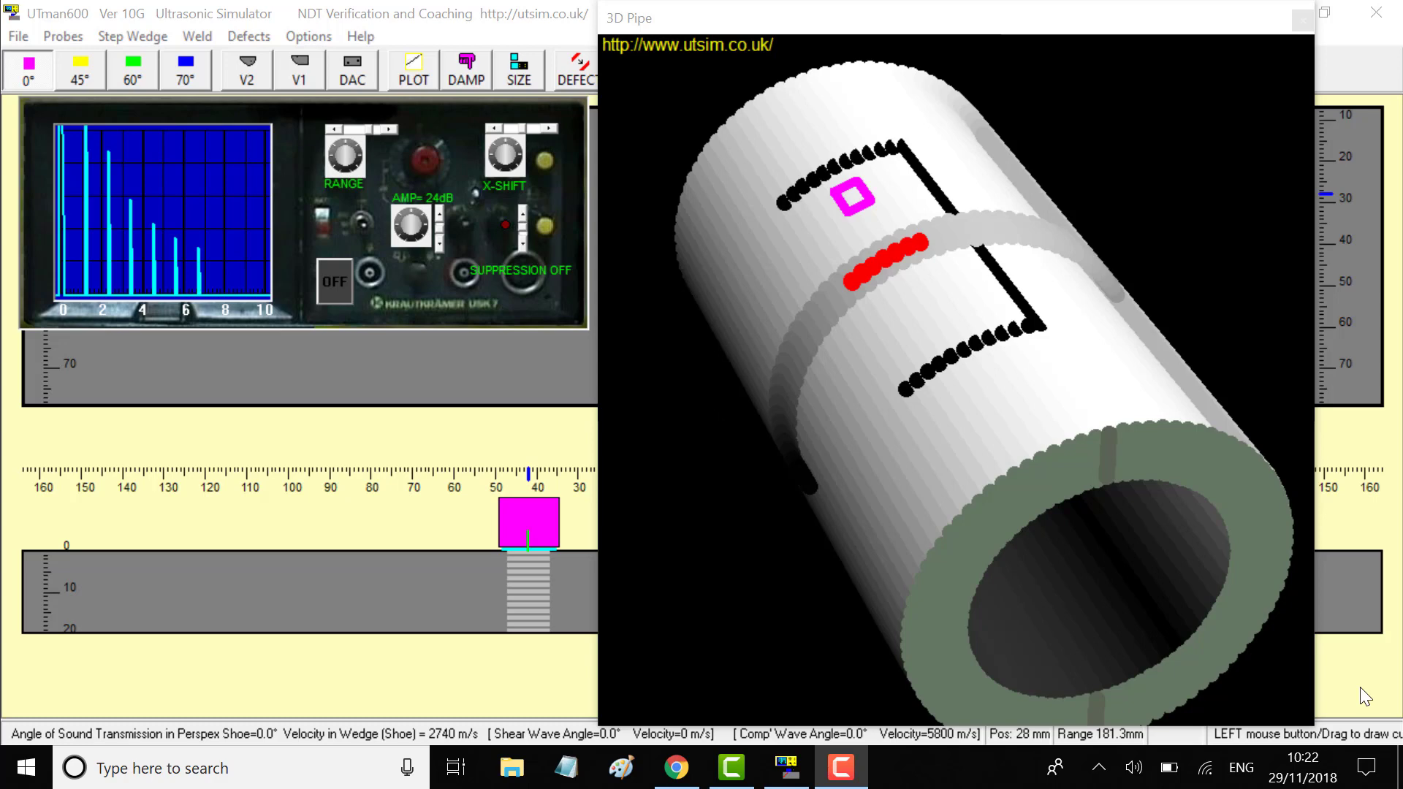
Switch to the 45° angle probe and scan it along and around the pipe weld
{"action": "left_click", "coordinate": [1361, 687]}
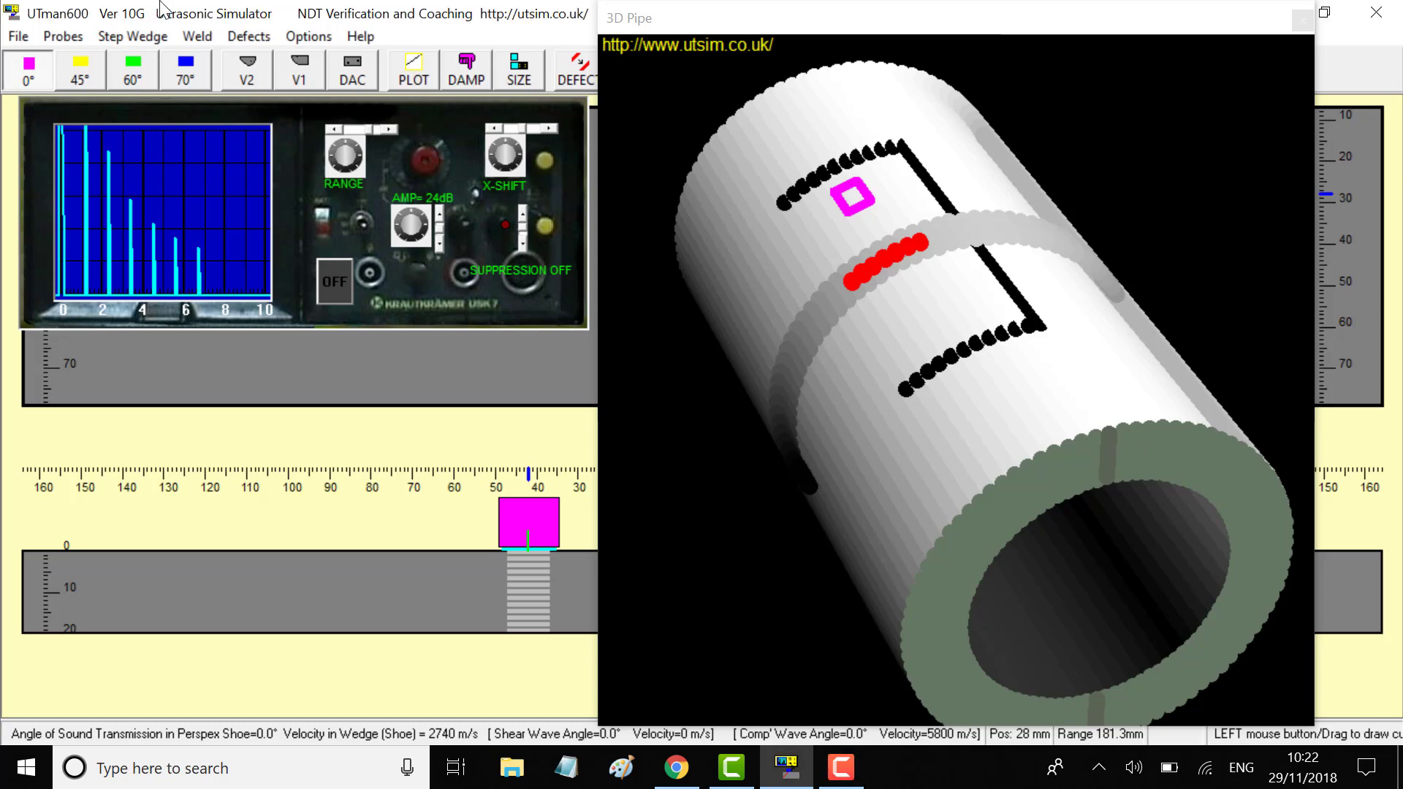
{"action": "left_click", "coordinate": [79, 70]}
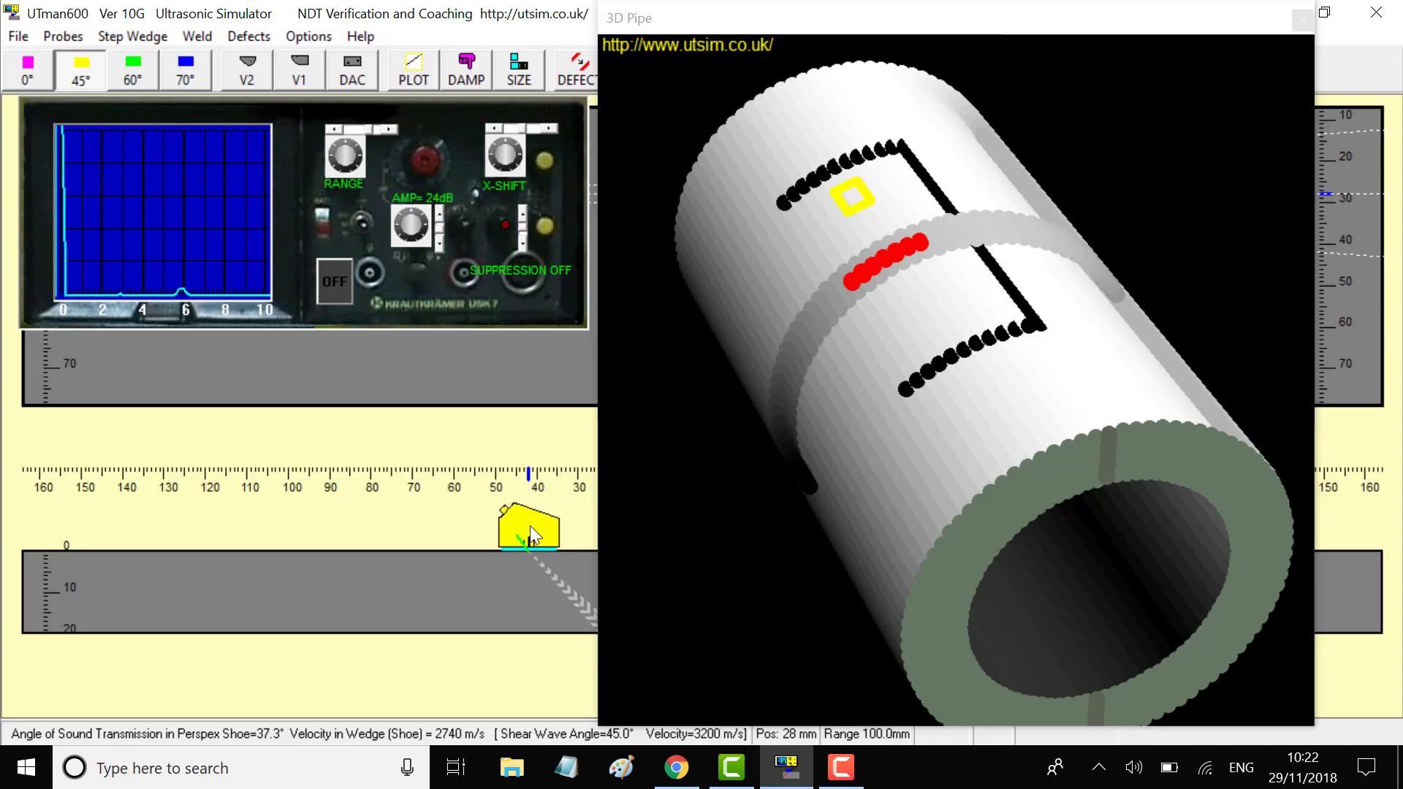
{"action": "mouse_move", "coordinate": [529, 525]}
{"action": "left_mouse_down"}
{"action": "mouse_move", "coordinate": [431, 525]}
{"action": "mouse_move", "coordinate": [538, 525]}
{"action": "left_mouse_up"}
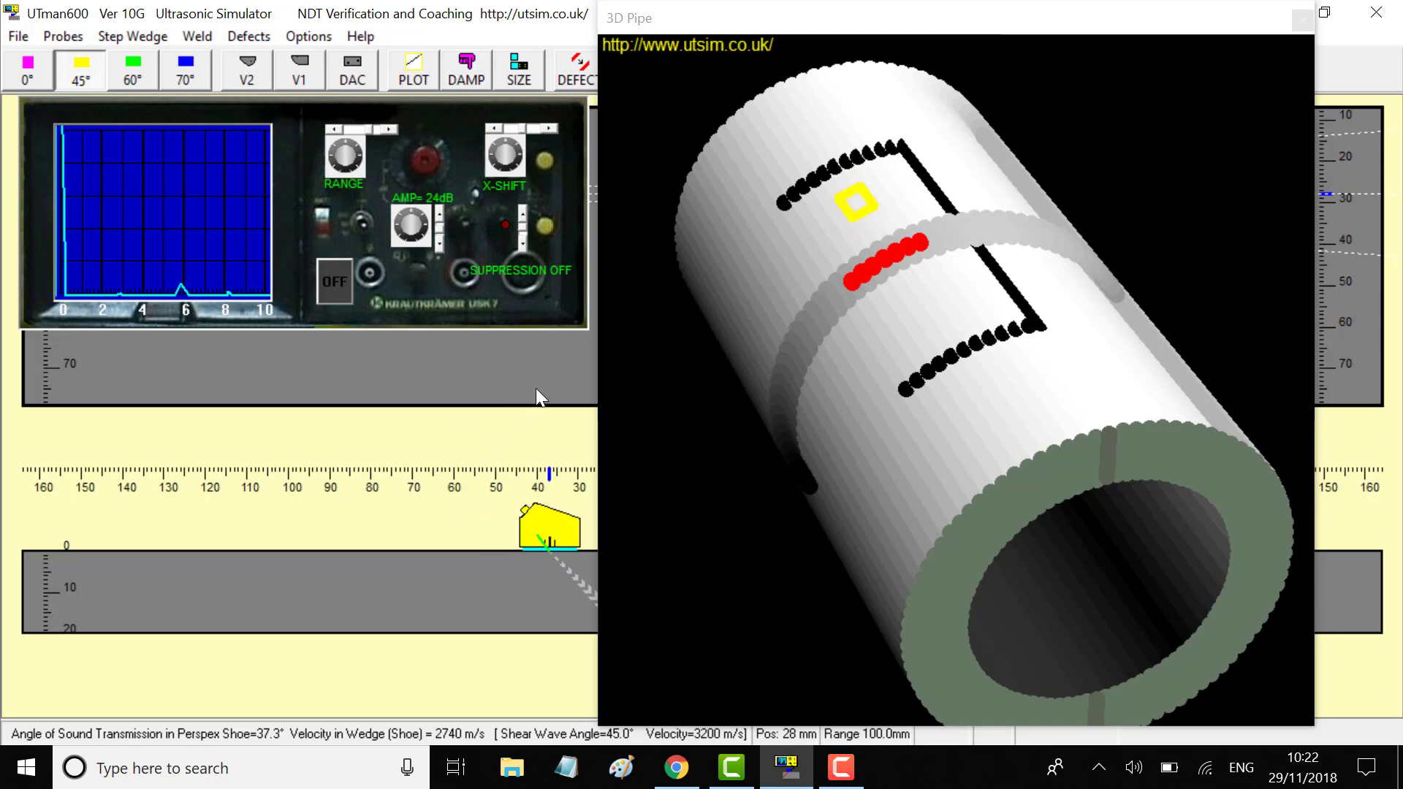
{"action": "mouse_move", "coordinate": [532, 379]}
{"action": "left_mouse_down"}
{"action": "mouse_move", "coordinate": [569, 175]}
{"action": "mouse_move", "coordinate": [548, 399]}
{"action": "mouse_move", "coordinate": [563, 240]}
{"action": "left_mouse_up"}
Try the 70°, 60° and 0° probes, settle on 60°, and move it beside the red defect
{"action": "left_click", "coordinate": [191, 65]}
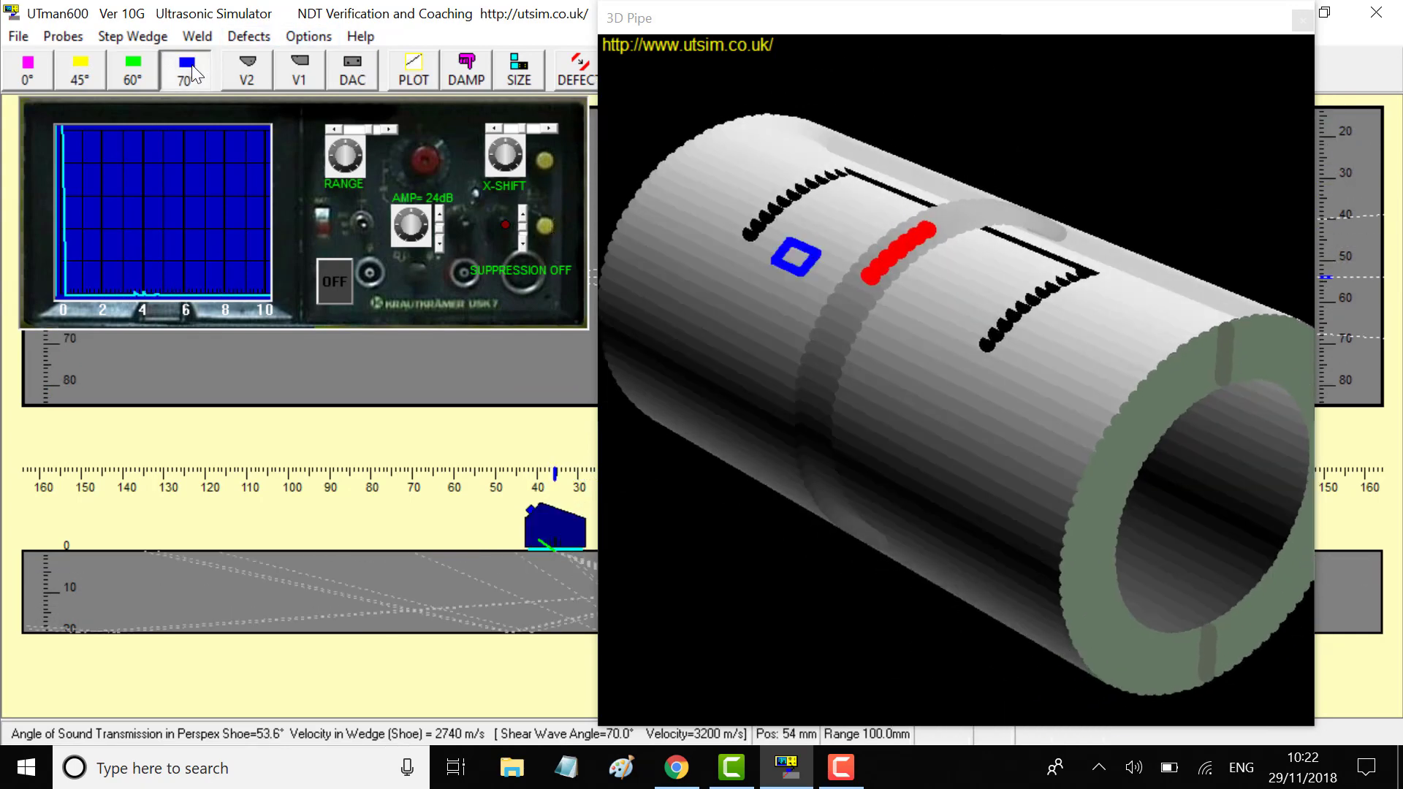
{"action": "left_click", "coordinate": [129, 64]}
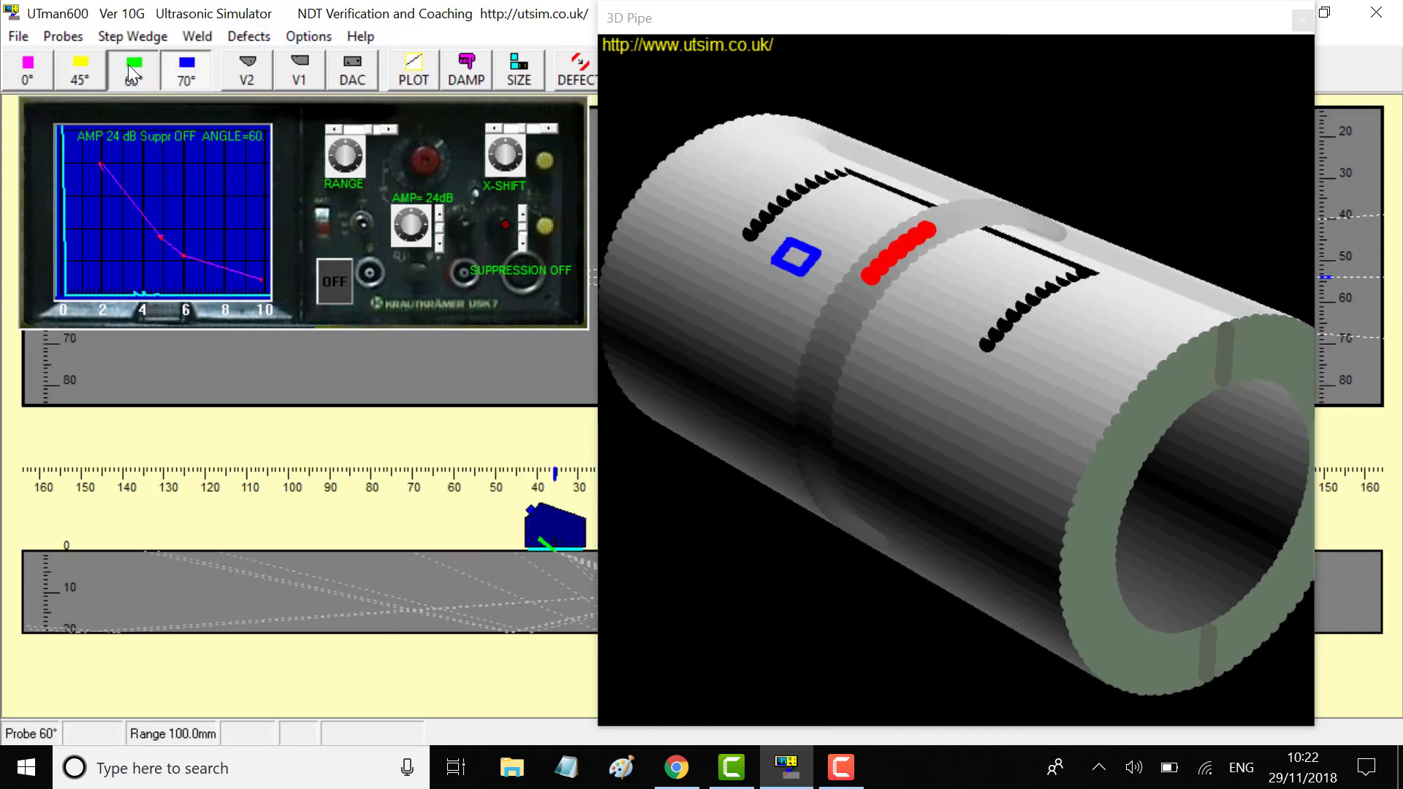
{"action": "left_click", "coordinate": [15, 63]}
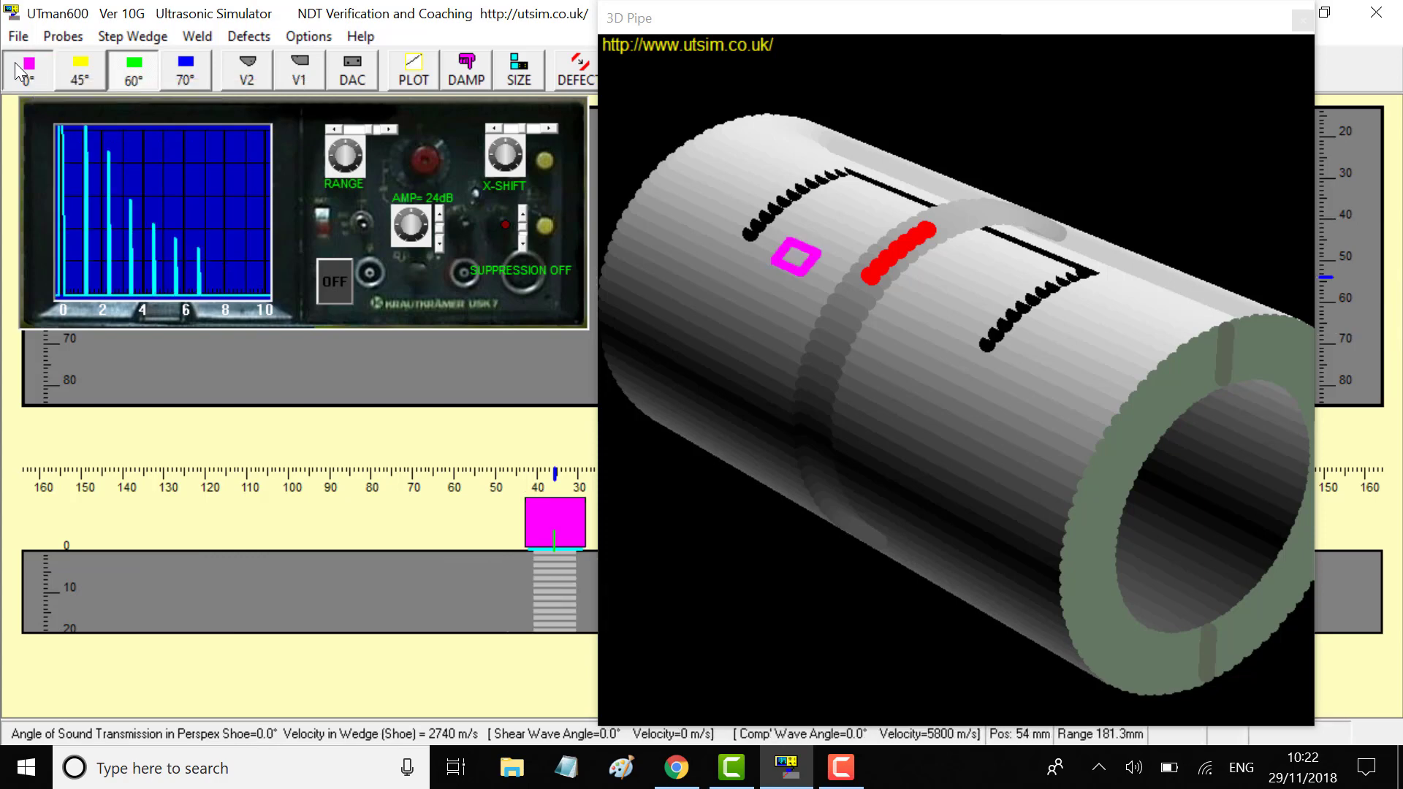
{"action": "left_click", "coordinate": [130, 63]}
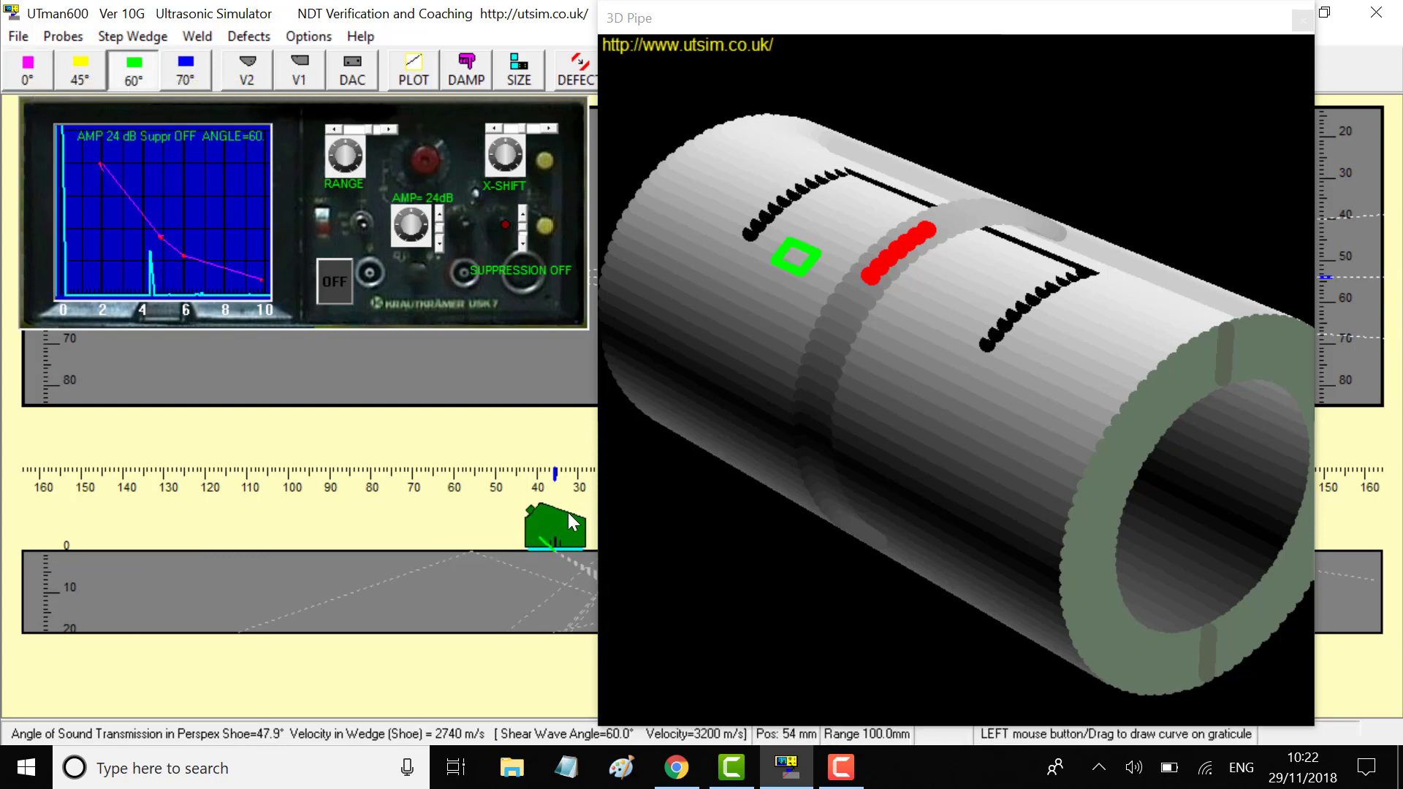
{"action": "mouse_move", "coordinate": [573, 520]}
{"action": "left_mouse_down"}
{"action": "mouse_move", "coordinate": [459, 528]}
{"action": "mouse_move", "coordinate": [625, 525]}
{"action": "mouse_move", "coordinate": [581, 522]}
{"action": "left_mouse_up"}
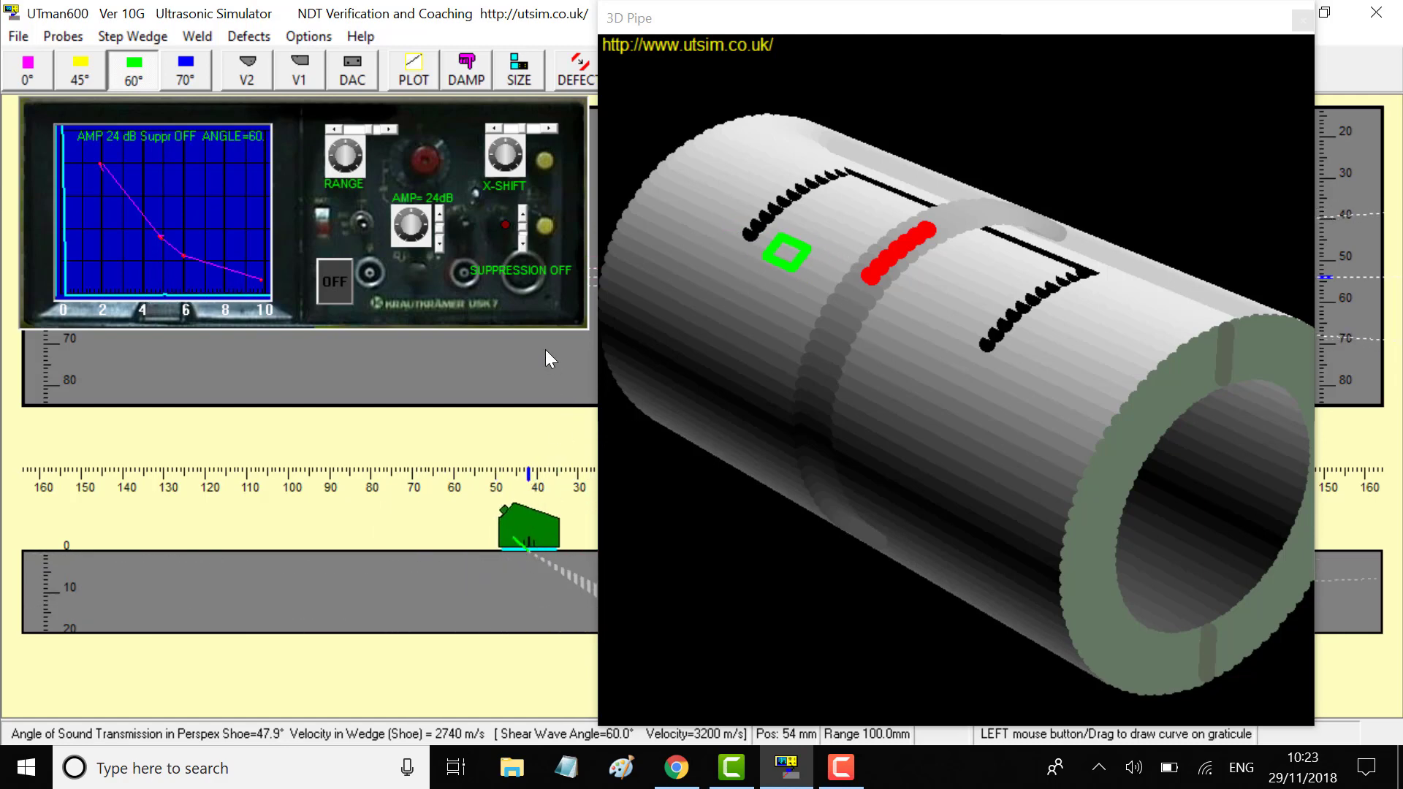
{"action": "left_click_drag", "start_coordinate": [545, 350], "coordinate": [618, 93]}
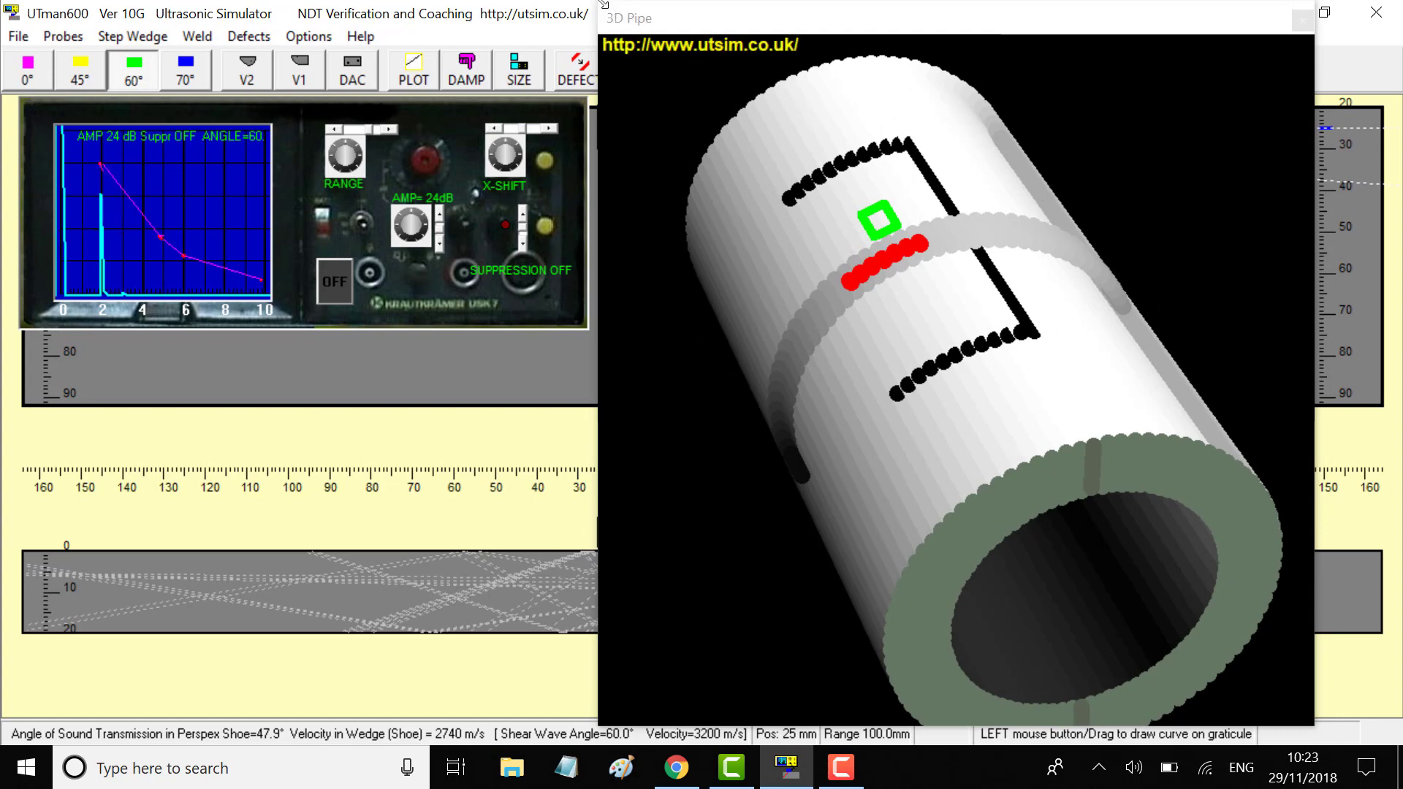
Shrink the 3D pipe view to the lower right and scan the 60° probe from the weld's far side
{"action": "left_click_drag", "start_coordinate": [603, 4], "coordinate": [956, 202]}
{"action": "left_click_drag", "start_coordinate": [1117, 228], "coordinate": [1188, 366]}
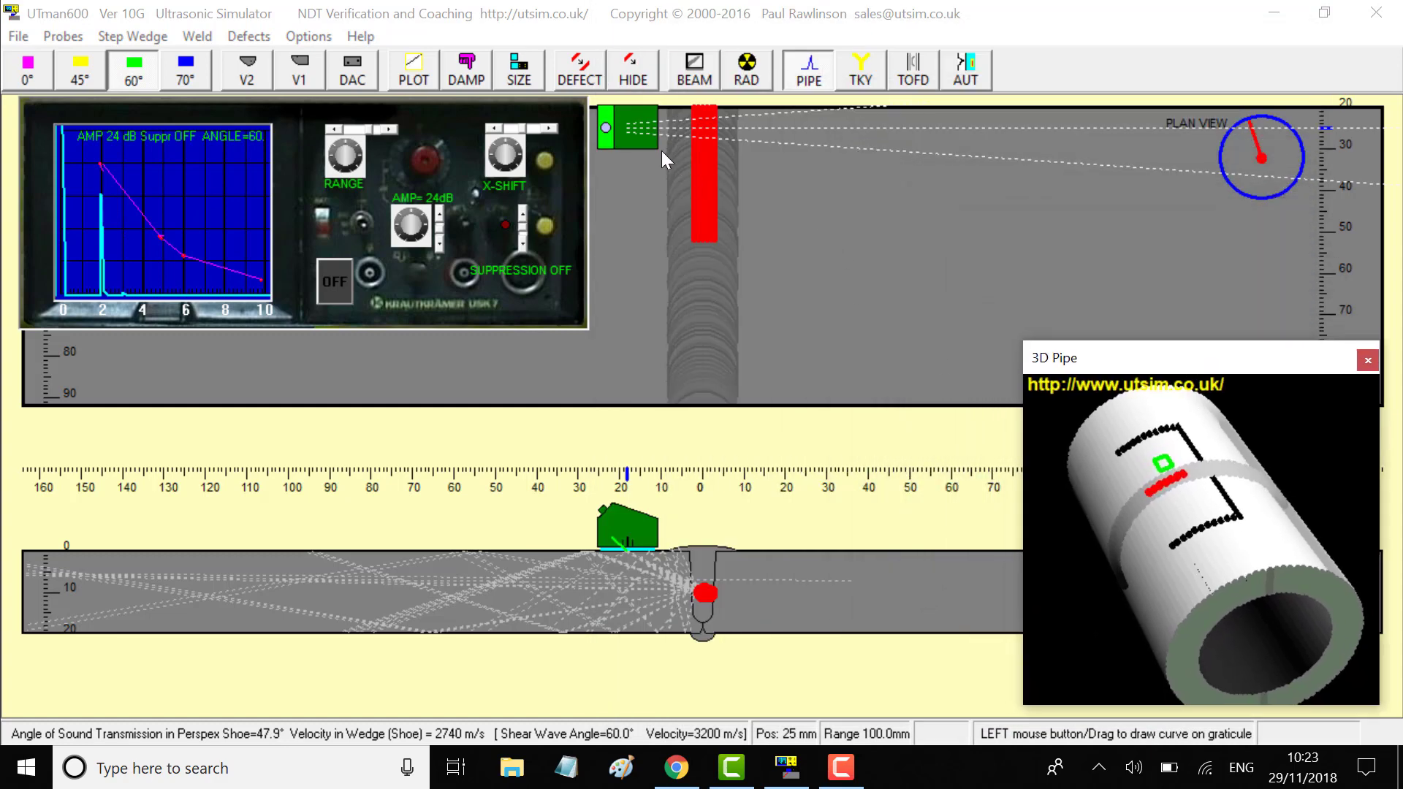
{"action": "left_click_drag", "start_coordinate": [659, 151], "coordinate": [786, 129]}
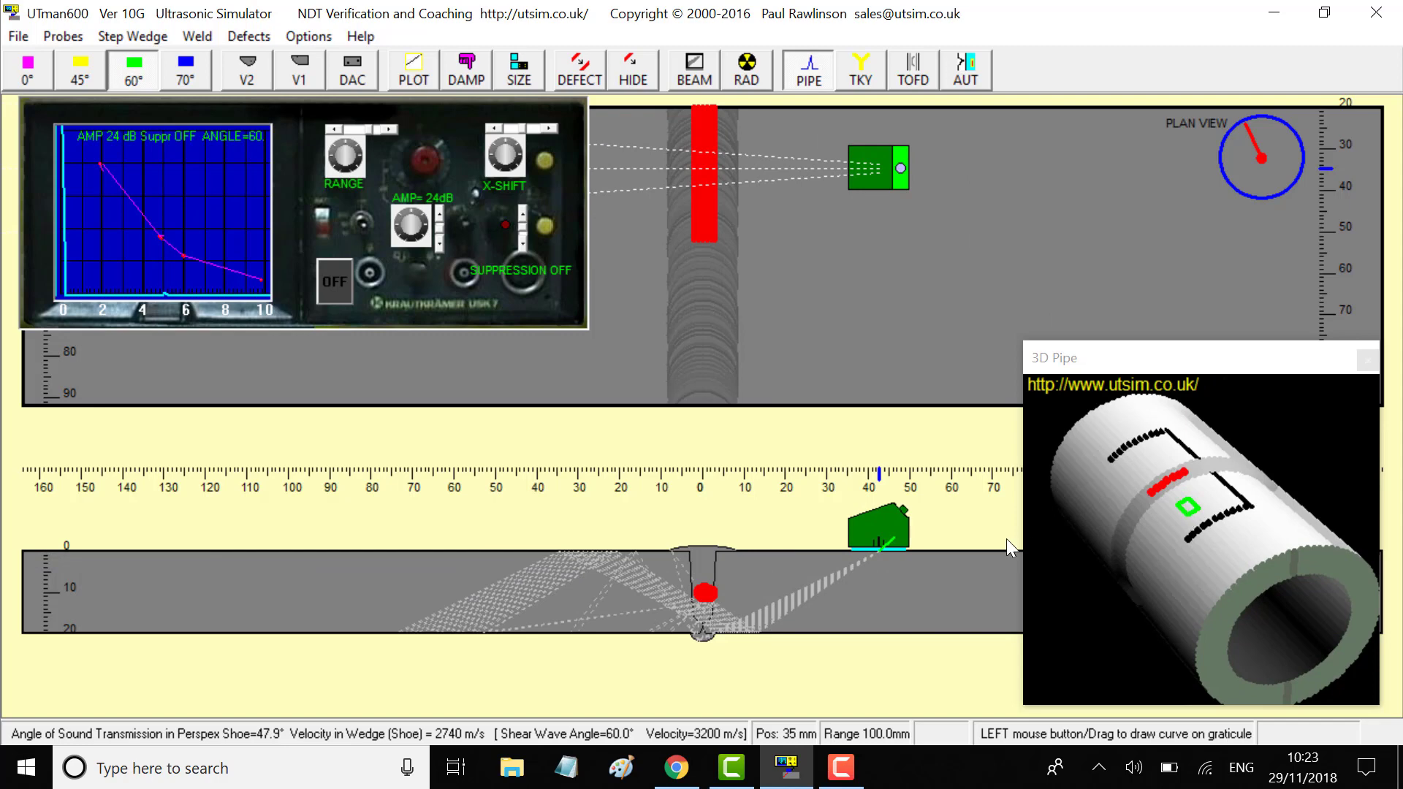
{"action": "mouse_move", "coordinate": [890, 520]}
{"action": "left_mouse_down"}
{"action": "mouse_move", "coordinate": [829, 518]}
{"action": "mouse_move", "coordinate": [876, 504]}
{"action": "left_mouse_up"}
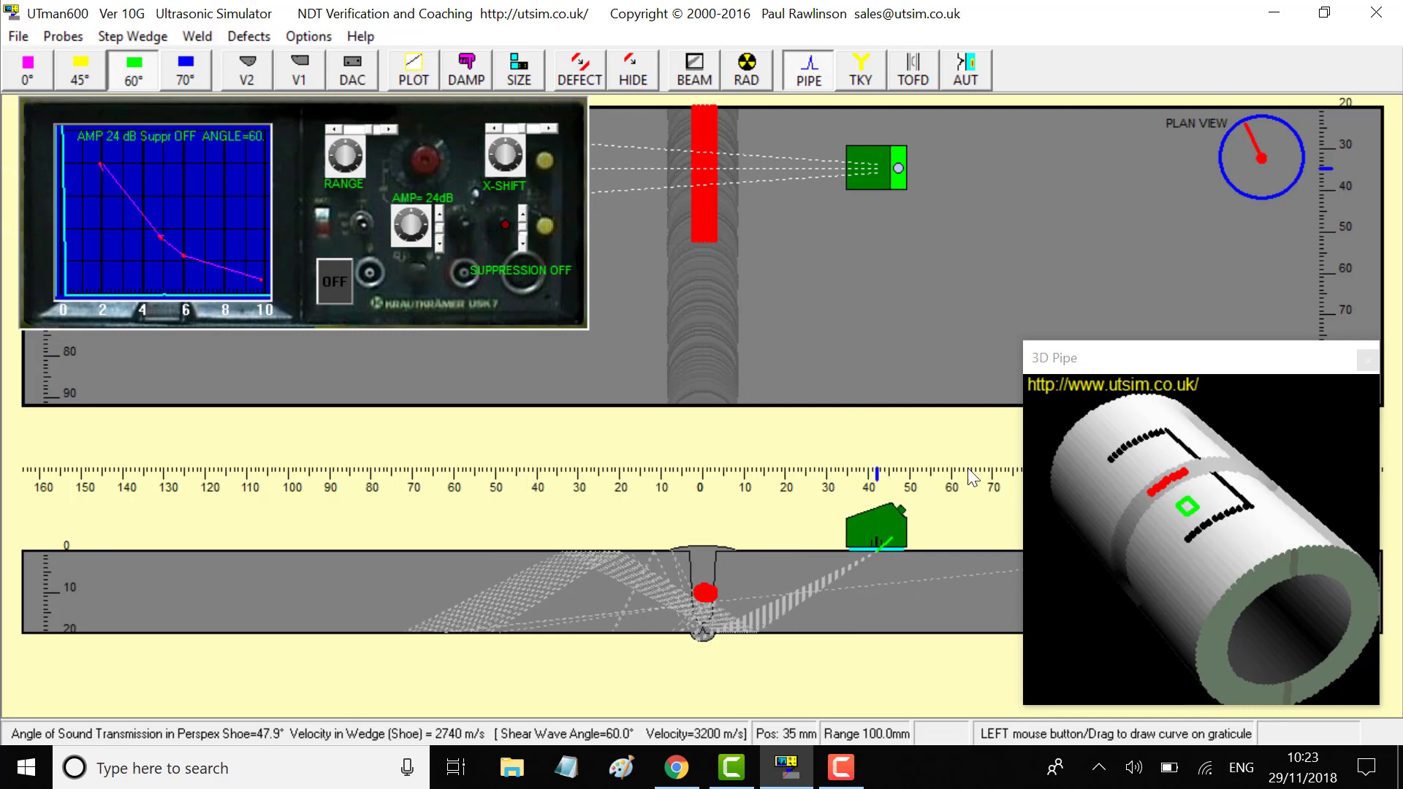
{"action": "mouse_move", "coordinate": [884, 533]}
{"action": "left_mouse_down"}
{"action": "mouse_move", "coordinate": [827, 525]}
{"action": "mouse_move", "coordinate": [906, 523]}
{"action": "left_mouse_up"}
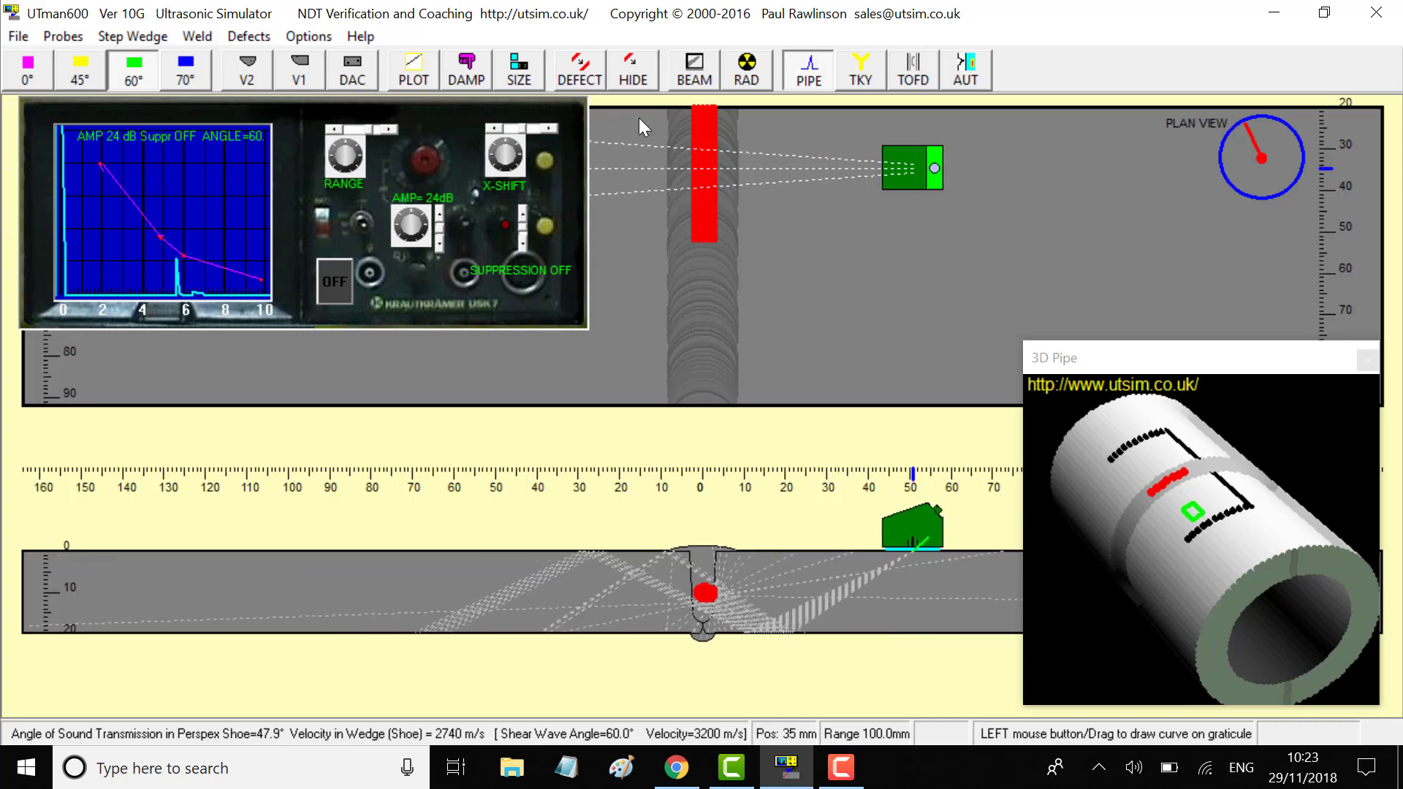
Draw defect 2 in the weld cross-section, 20 mm long from 60 mm to 80 mm
{"action": "left_click", "coordinate": [579, 76]}
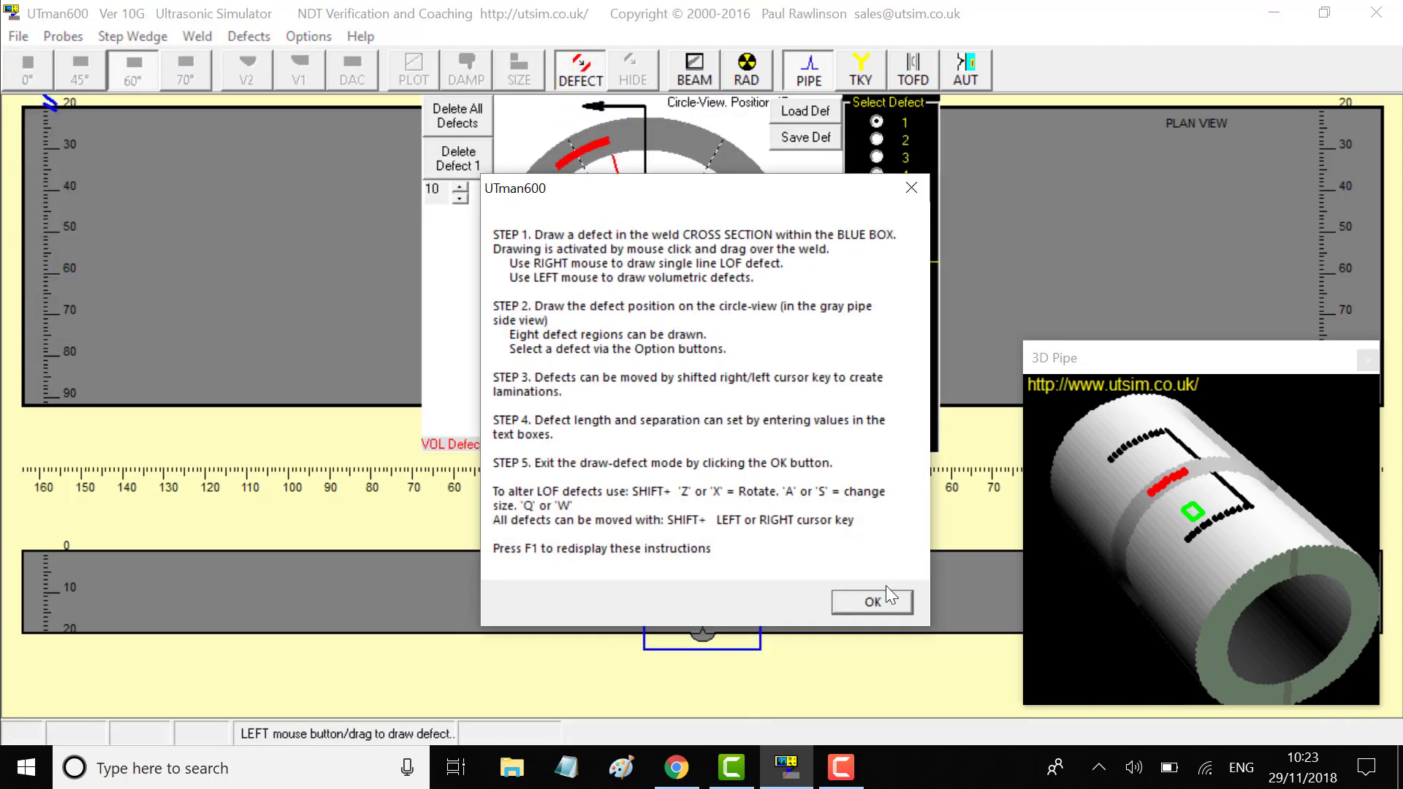
{"action": "left_click", "coordinate": [901, 602]}
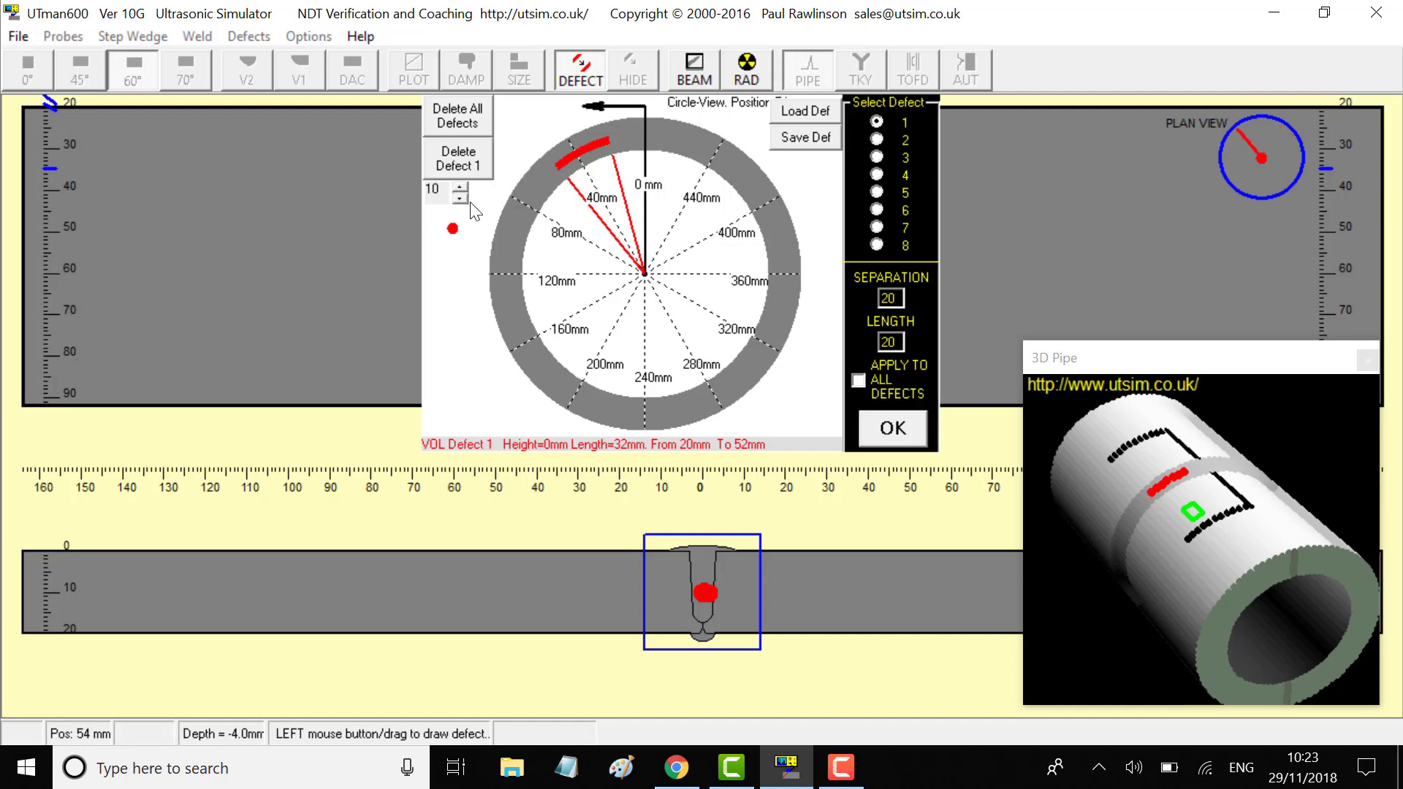
{"action": "left_click", "coordinate": [878, 140]}
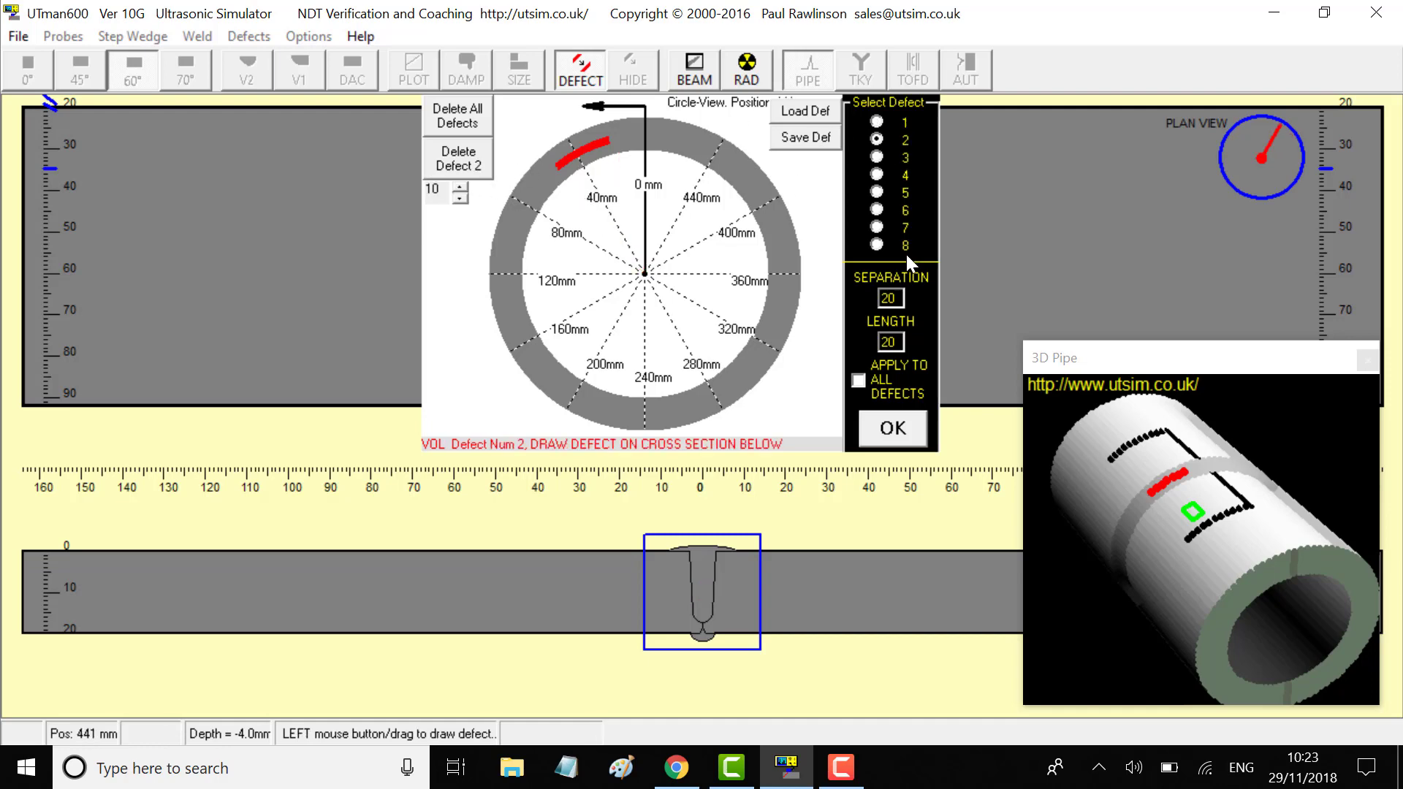
{"action": "left_click_drag", "start_coordinate": [736, 575], "coordinate": [689, 625]}
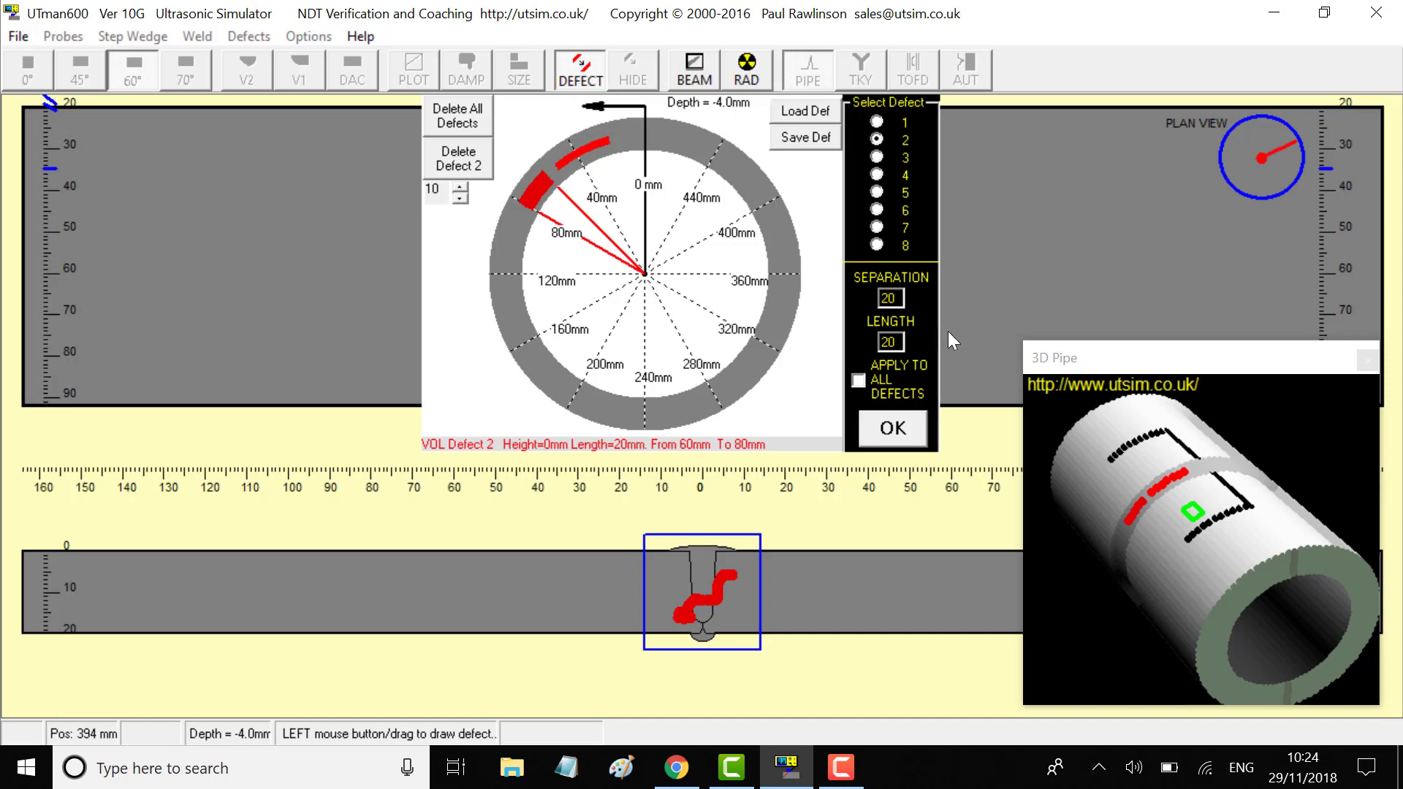
Return to scanning briefly, then delete defect 2 in the defect editor and confirm
{"action": "left_click", "coordinate": [902, 427]}
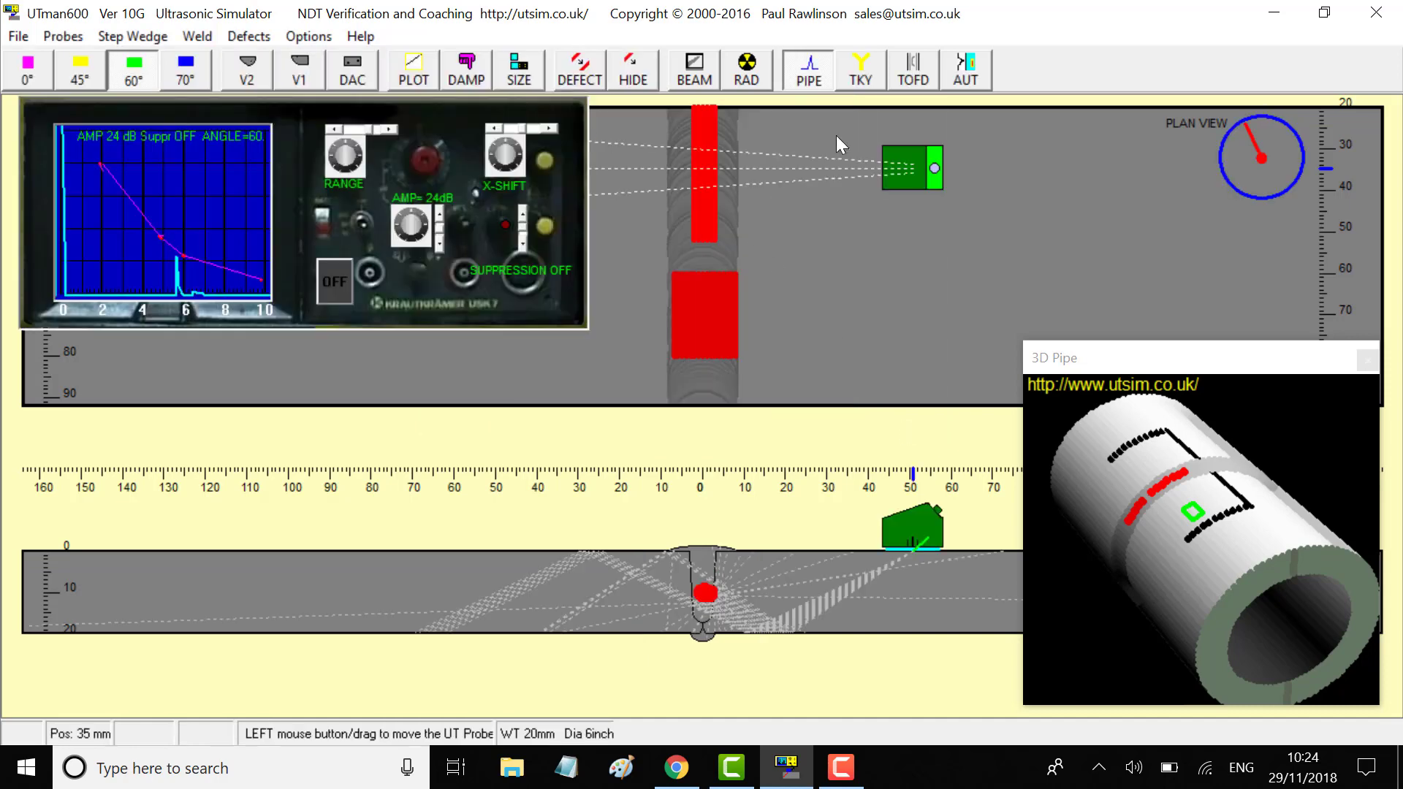
{"action": "mouse_move", "coordinate": [816, 135]}
{"action": "left_mouse_down"}
{"action": "mouse_move", "coordinate": [859, 132]}
{"action": "mouse_move", "coordinate": [796, 130]}
{"action": "mouse_move", "coordinate": [821, 124]}
{"action": "mouse_move", "coordinate": [848, 322]}
{"action": "mouse_move", "coordinate": [906, 332]}
{"action": "mouse_move", "coordinate": [869, 334]}
{"action": "mouse_move", "coordinate": [880, 280]}
{"action": "left_mouse_up"}
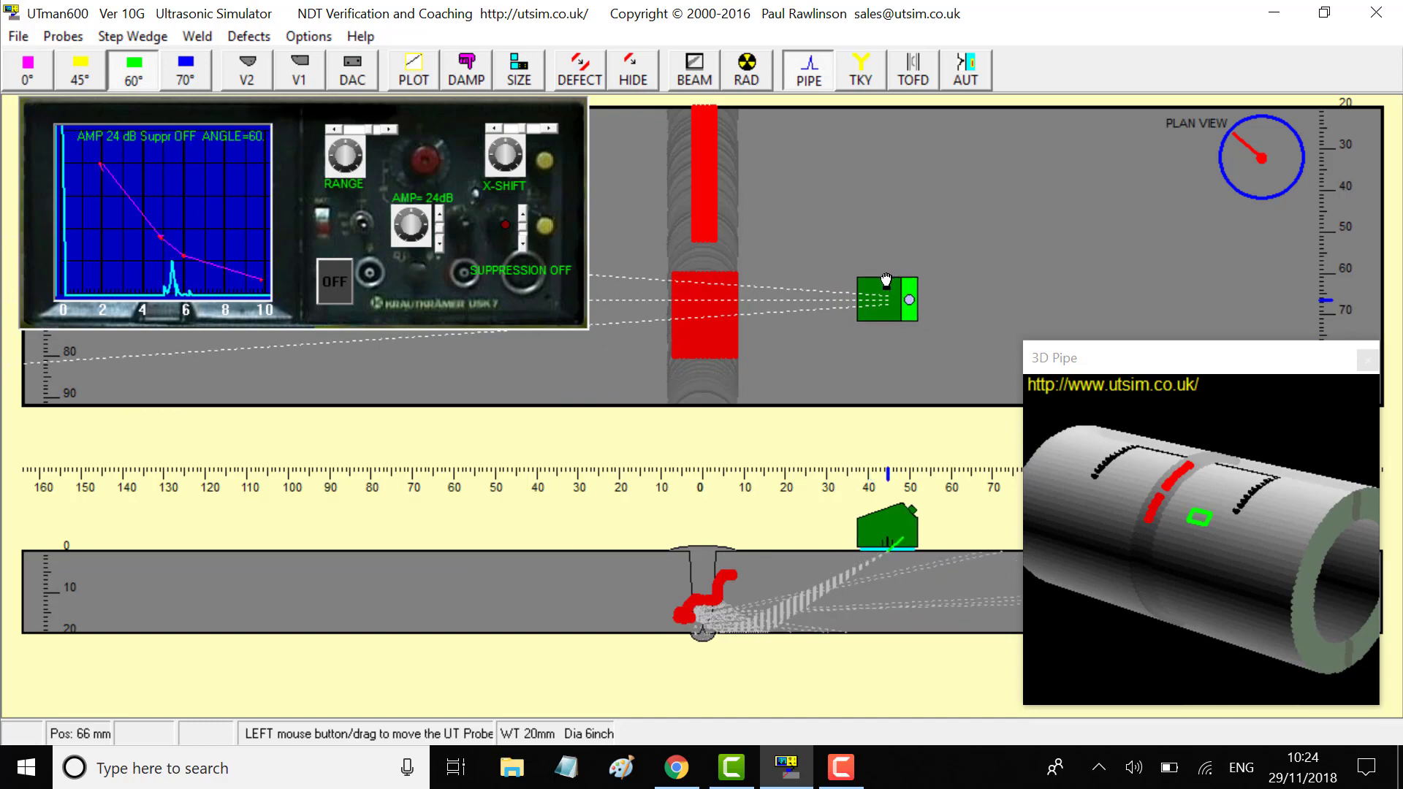
{"action": "left_click", "coordinate": [576, 77]}
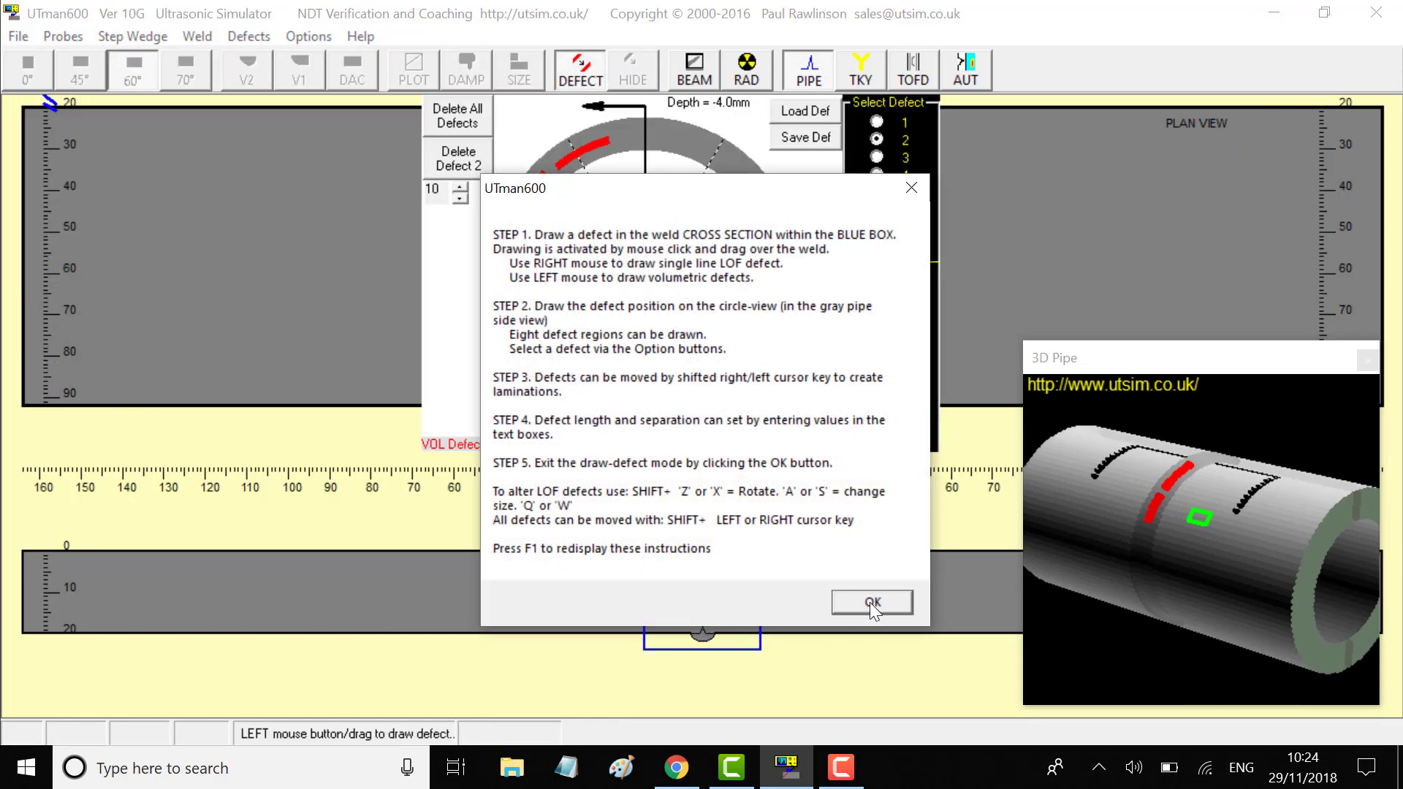
{"action": "left_click", "coordinate": [872, 601]}
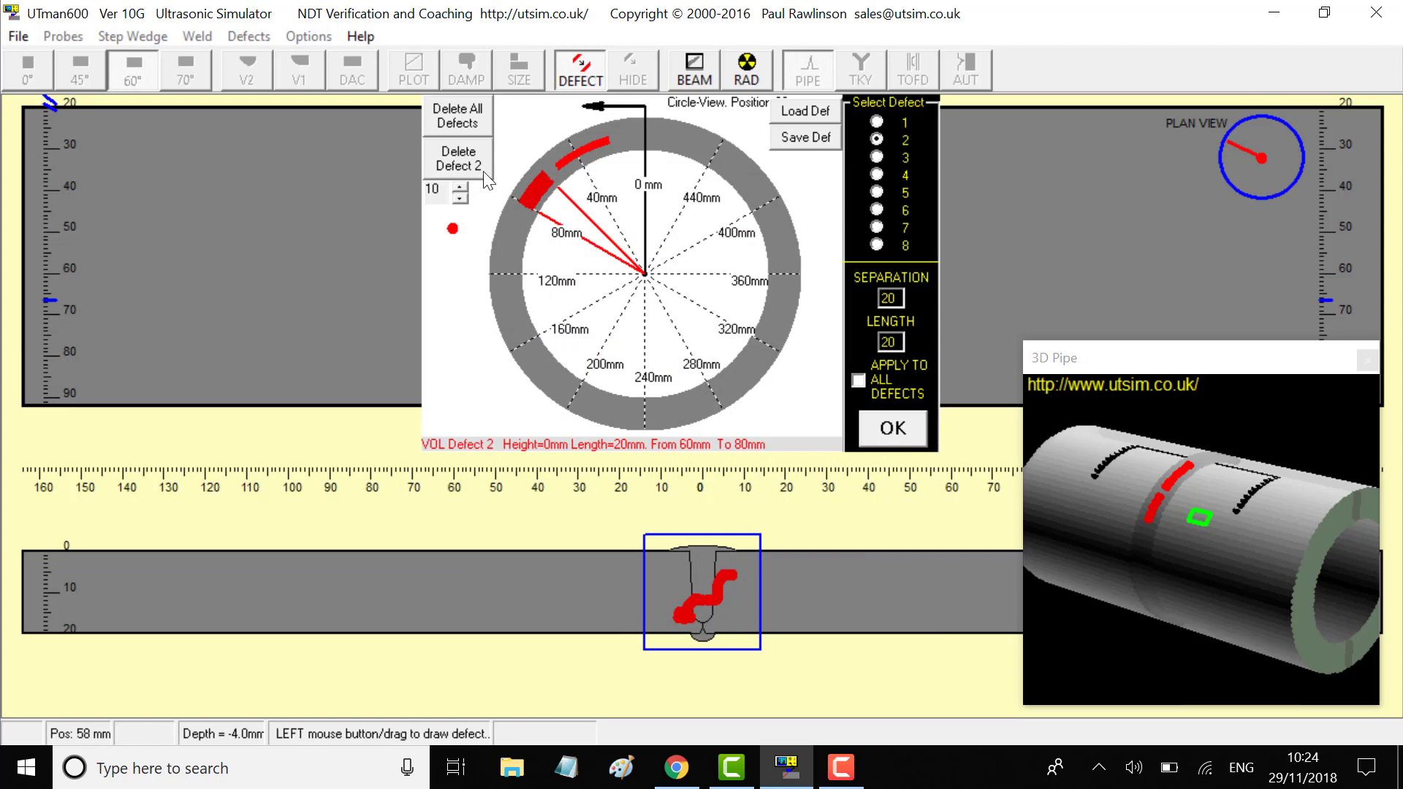
{"action": "left_click", "coordinate": [460, 168]}
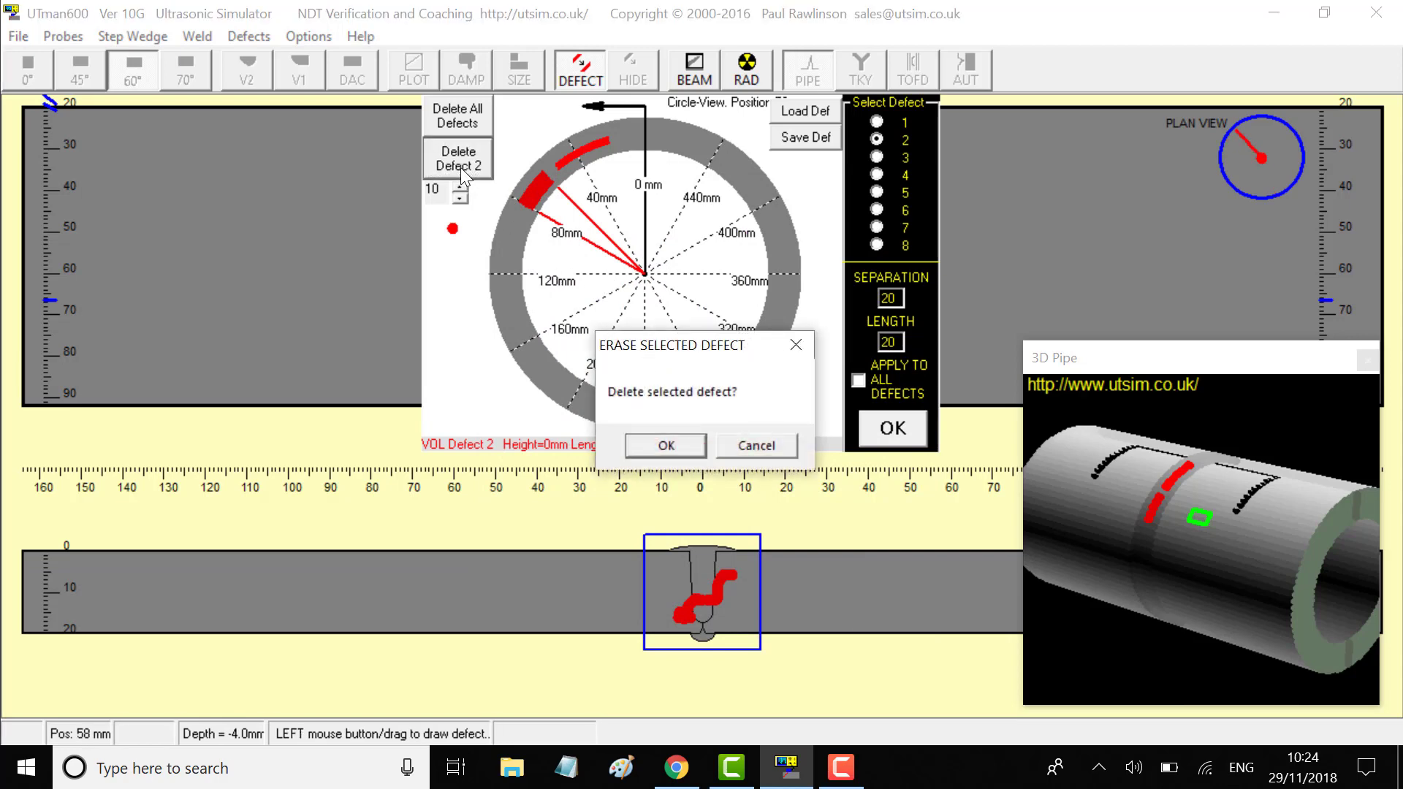
{"action": "left_click", "coordinate": [650, 443]}
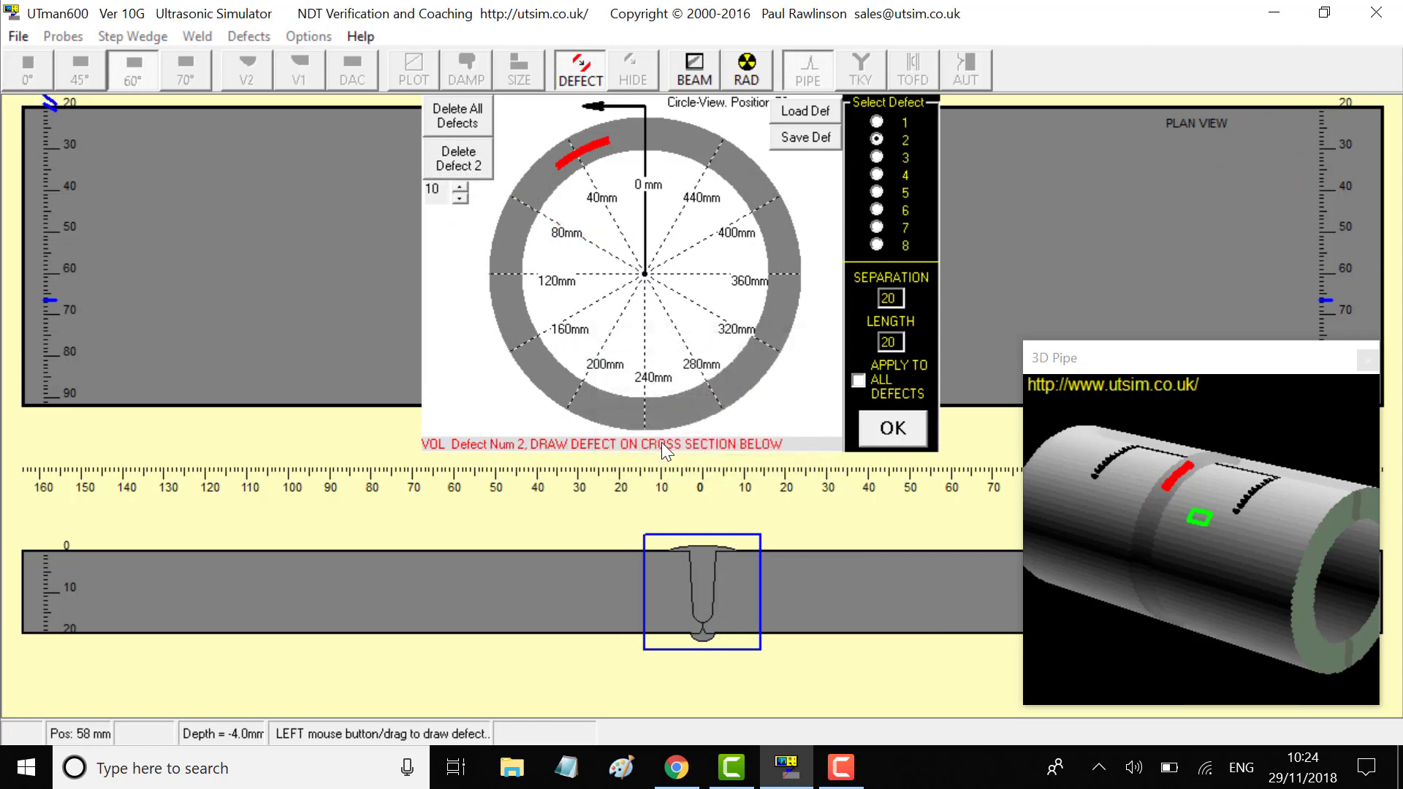
Leave defect mode and position the 60° probe beside the weld so its beam catches the defect
{"action": "left_click", "coordinate": [579, 81]}
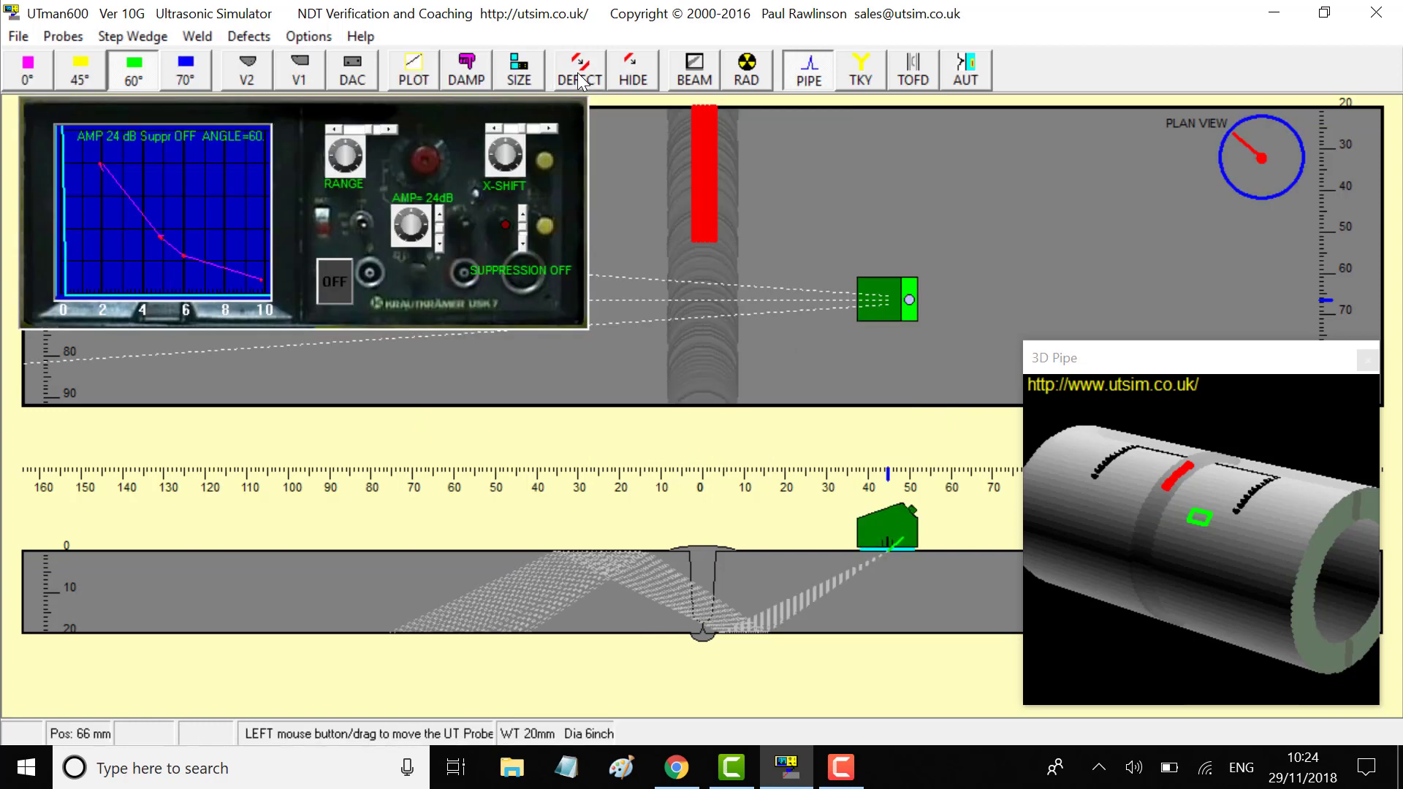
{"action": "left_click_drag", "start_coordinate": [896, 294], "coordinate": [907, 170]}
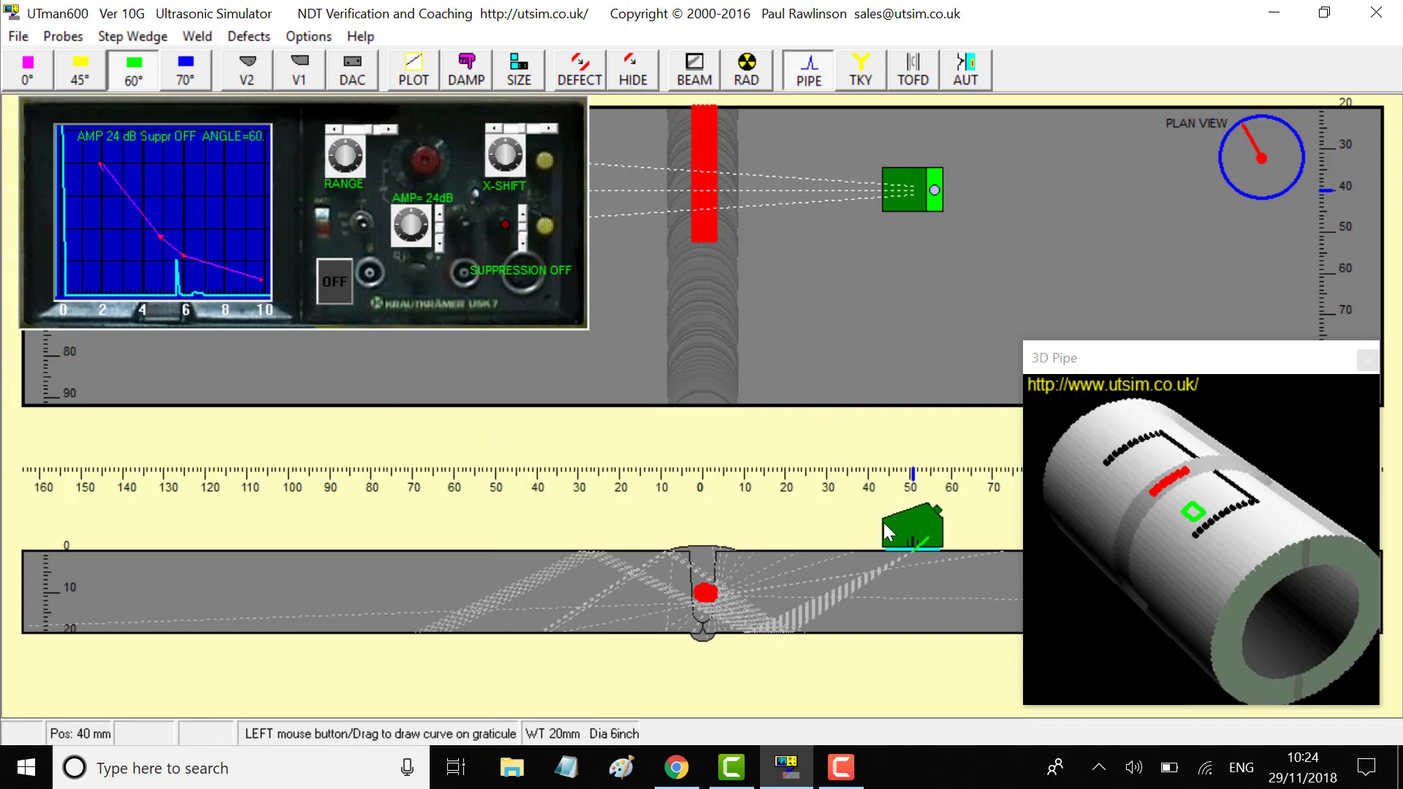
{"action": "left_click_drag", "start_coordinate": [908, 189], "coordinate": [778, 146]}
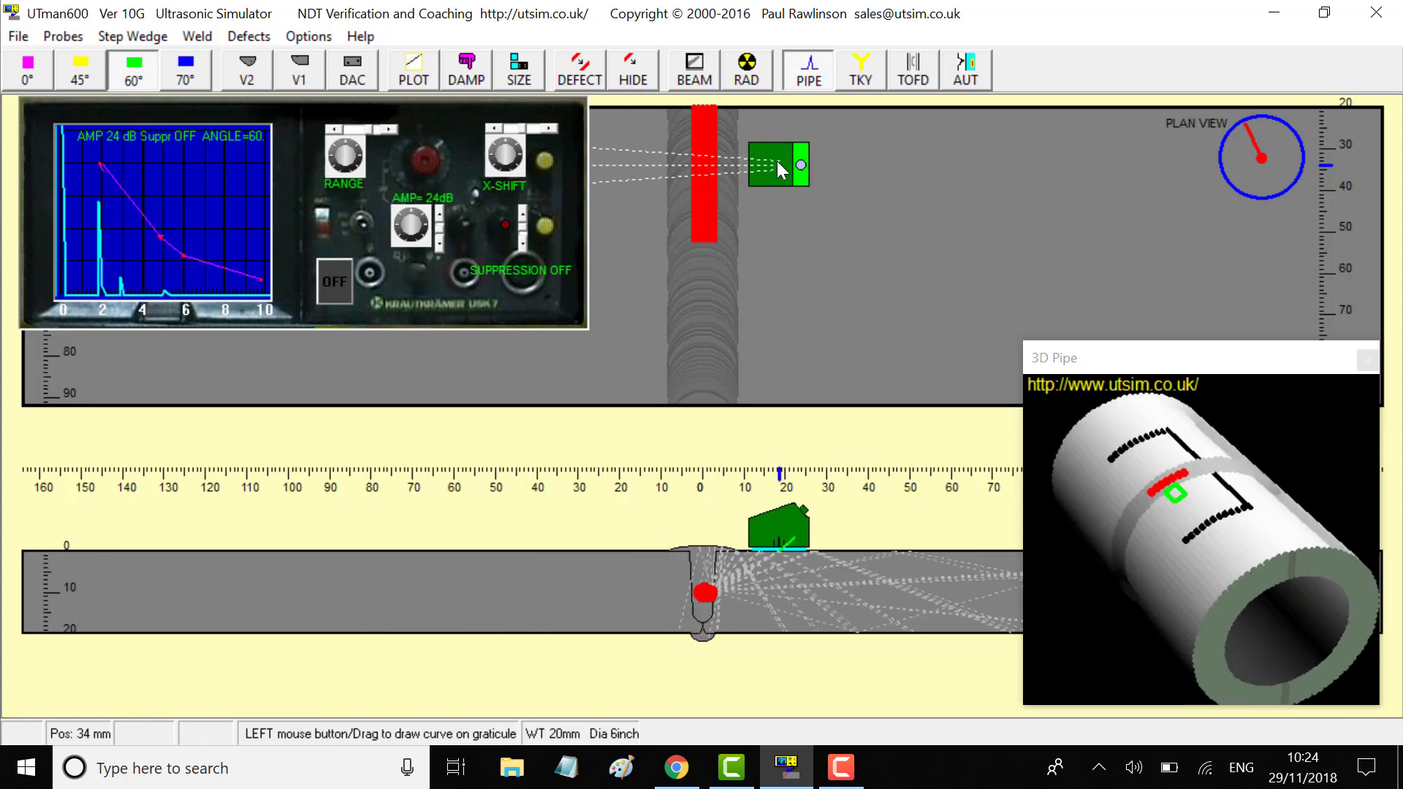
{"action": "left_click_drag", "start_coordinate": [778, 162], "coordinate": [778, 165]}
Hide the defect behind a key code, then scan the probe away from and back to the weld
{"action": "left_click", "coordinate": [633, 73]}
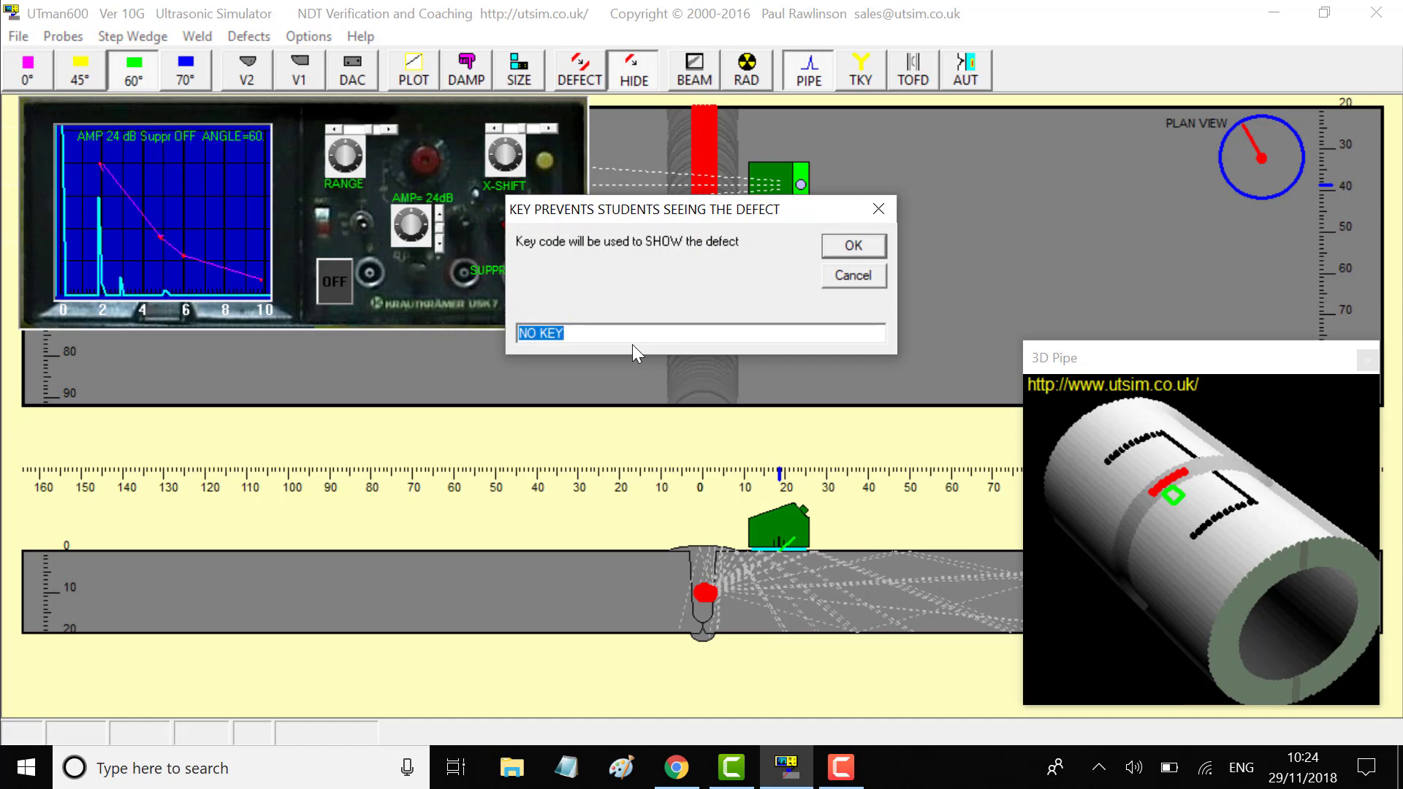
{"action": "type", "text": "123"}
{"action": "left_click", "coordinate": [854, 245]}
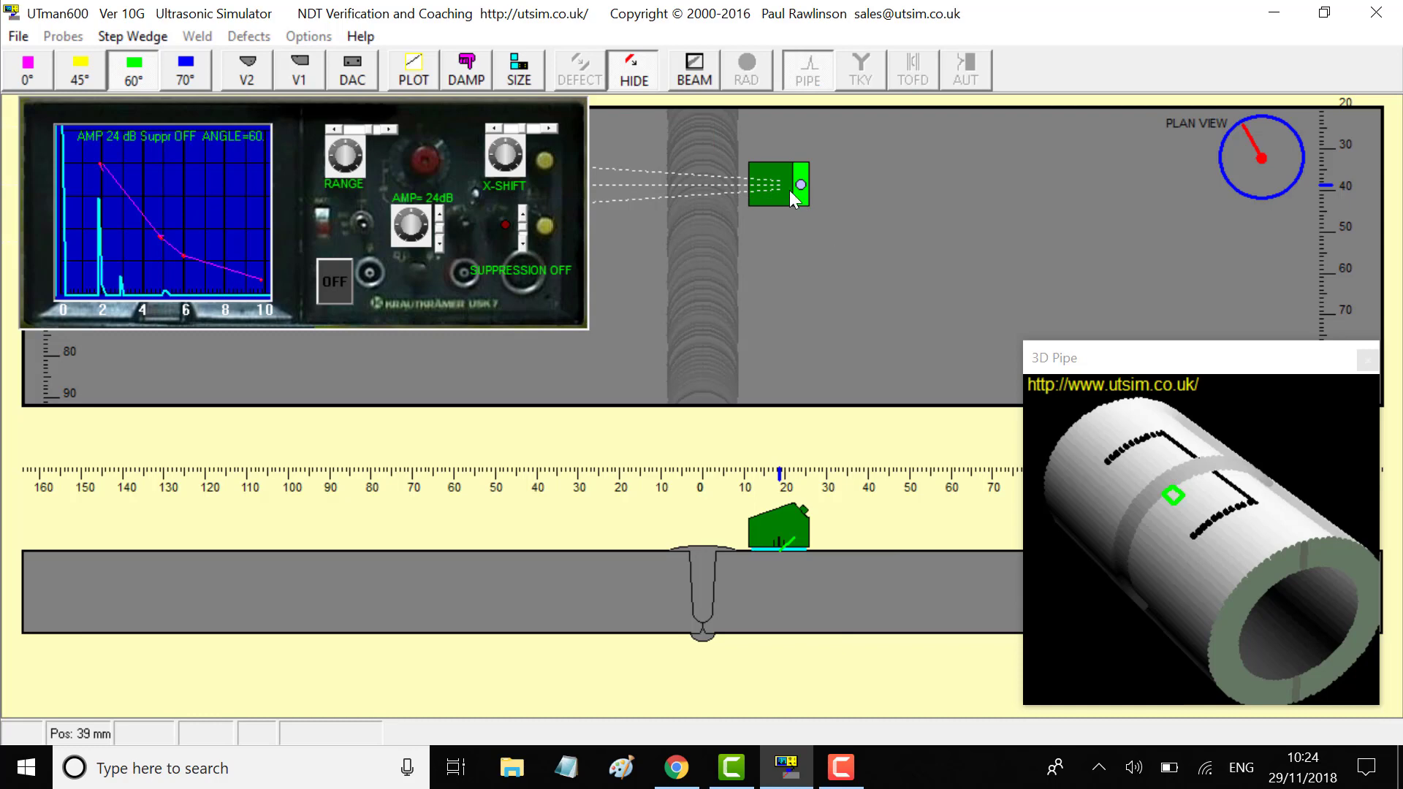
{"action": "mouse_move", "coordinate": [790, 197]}
{"action": "left_mouse_down"}
{"action": "mouse_move", "coordinate": [830, 174]}
{"action": "mouse_move", "coordinate": [901, 204]}
{"action": "left_mouse_up"}
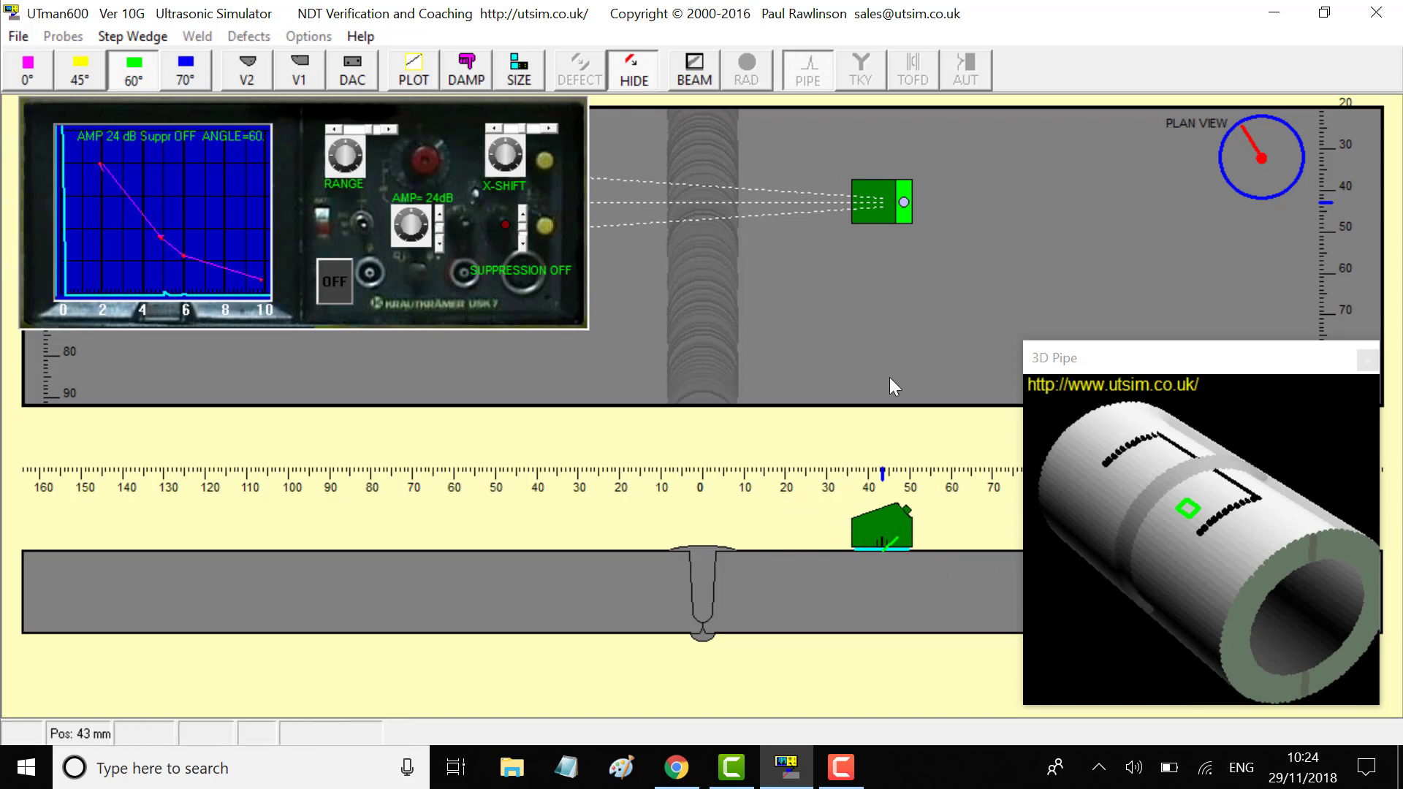
{"action": "mouse_move", "coordinate": [904, 196]}
{"action": "left_mouse_down"}
{"action": "mouse_move", "coordinate": [877, 212]}
{"action": "mouse_move", "coordinate": [807, 189]}
{"action": "mouse_move", "coordinate": [776, 154]}
{"action": "left_mouse_up"}
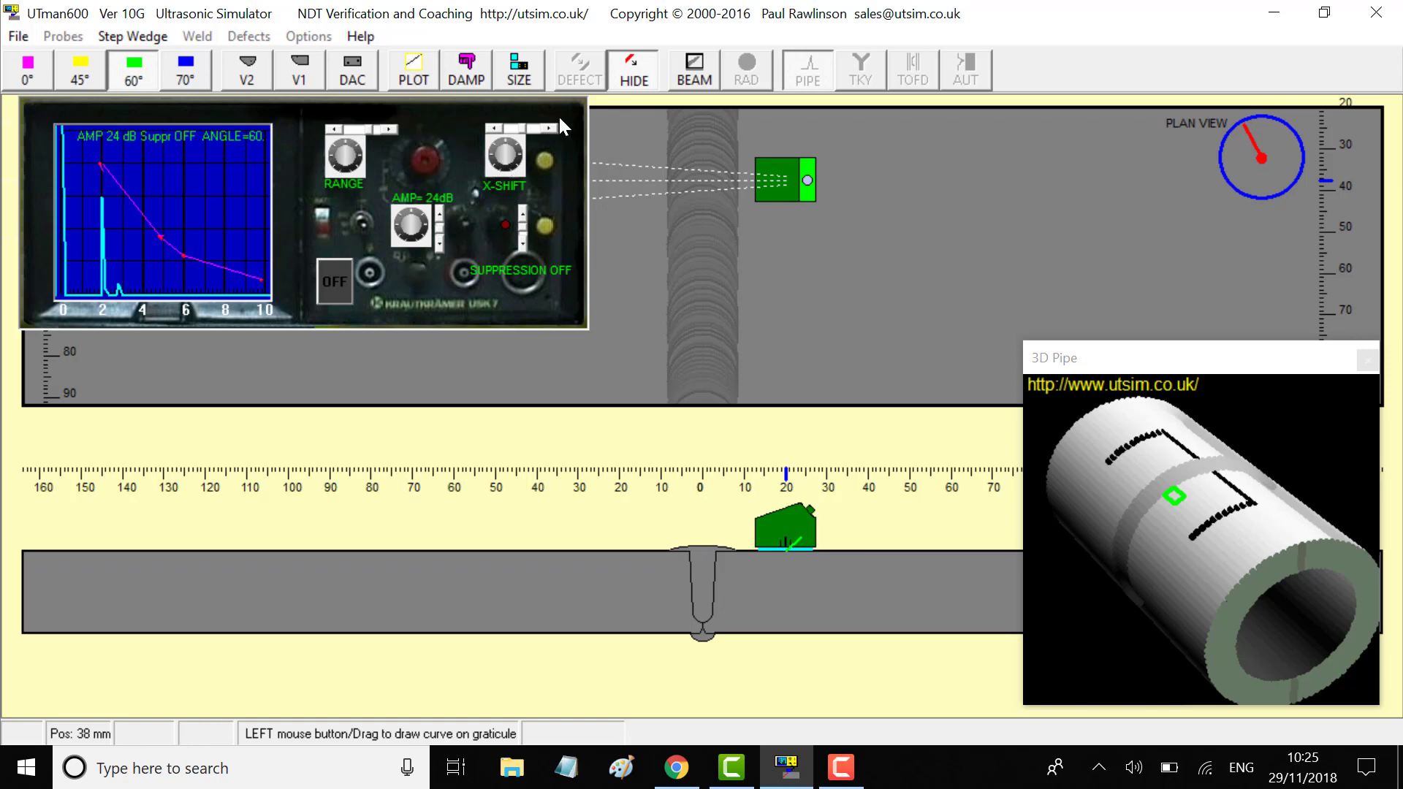
Reveal the hidden defect, retrying with the correct key code after a Wrong Password rejection
{"action": "left_click", "coordinate": [633, 71]}
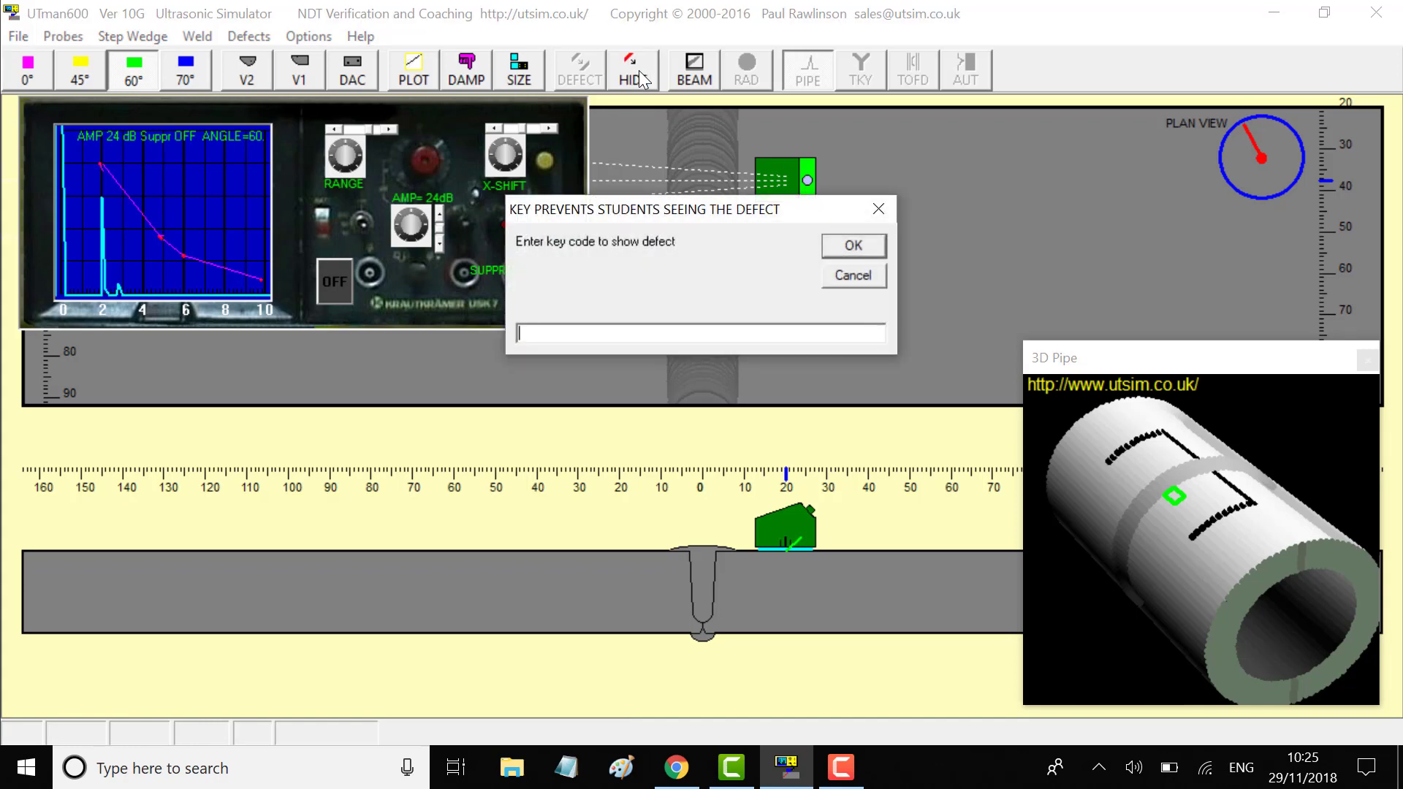
{"action": "type", "text": "1234"}
{"action": "left_click", "coordinate": [855, 246]}
{"action": "left_click", "coordinate": [723, 446]}
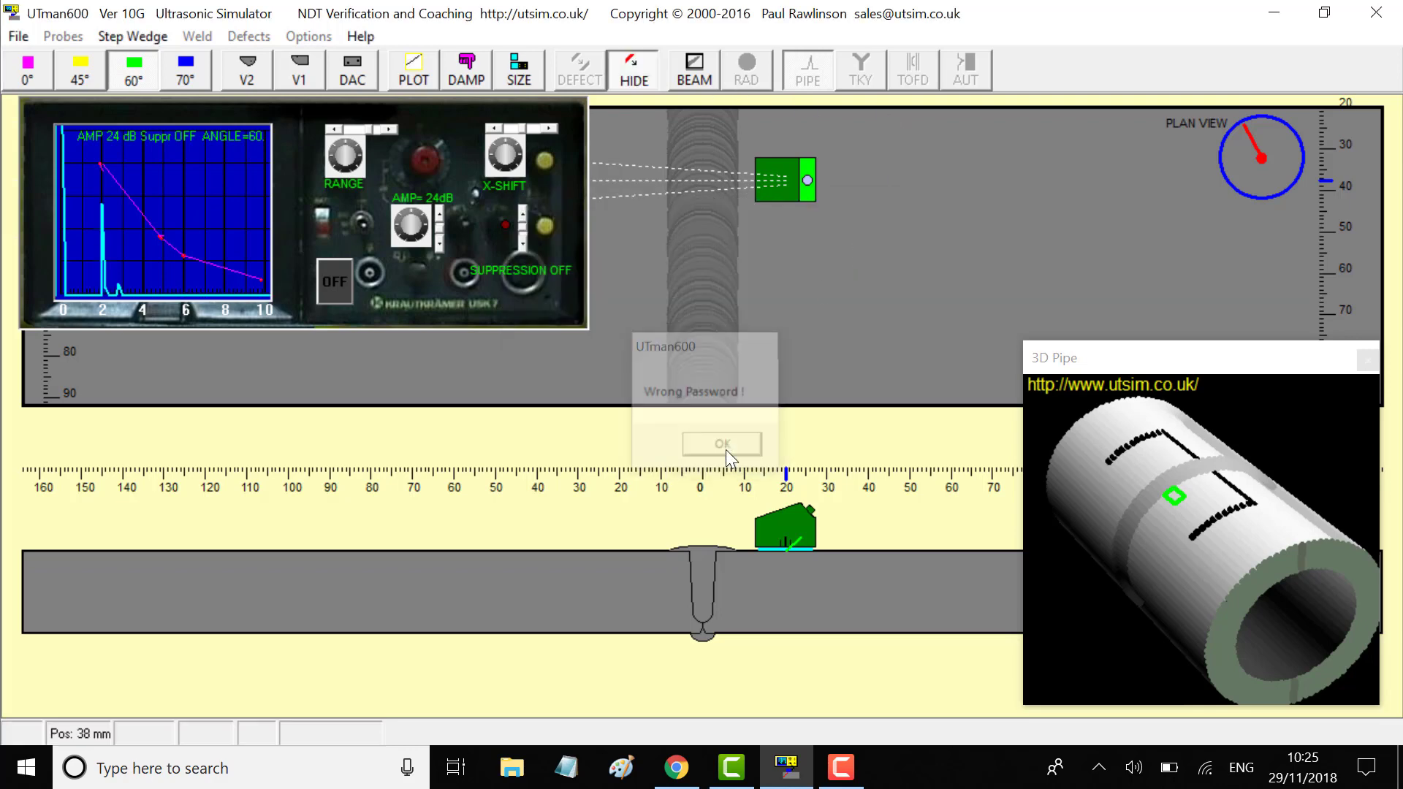
{"action": "left_click", "coordinate": [634, 76]}
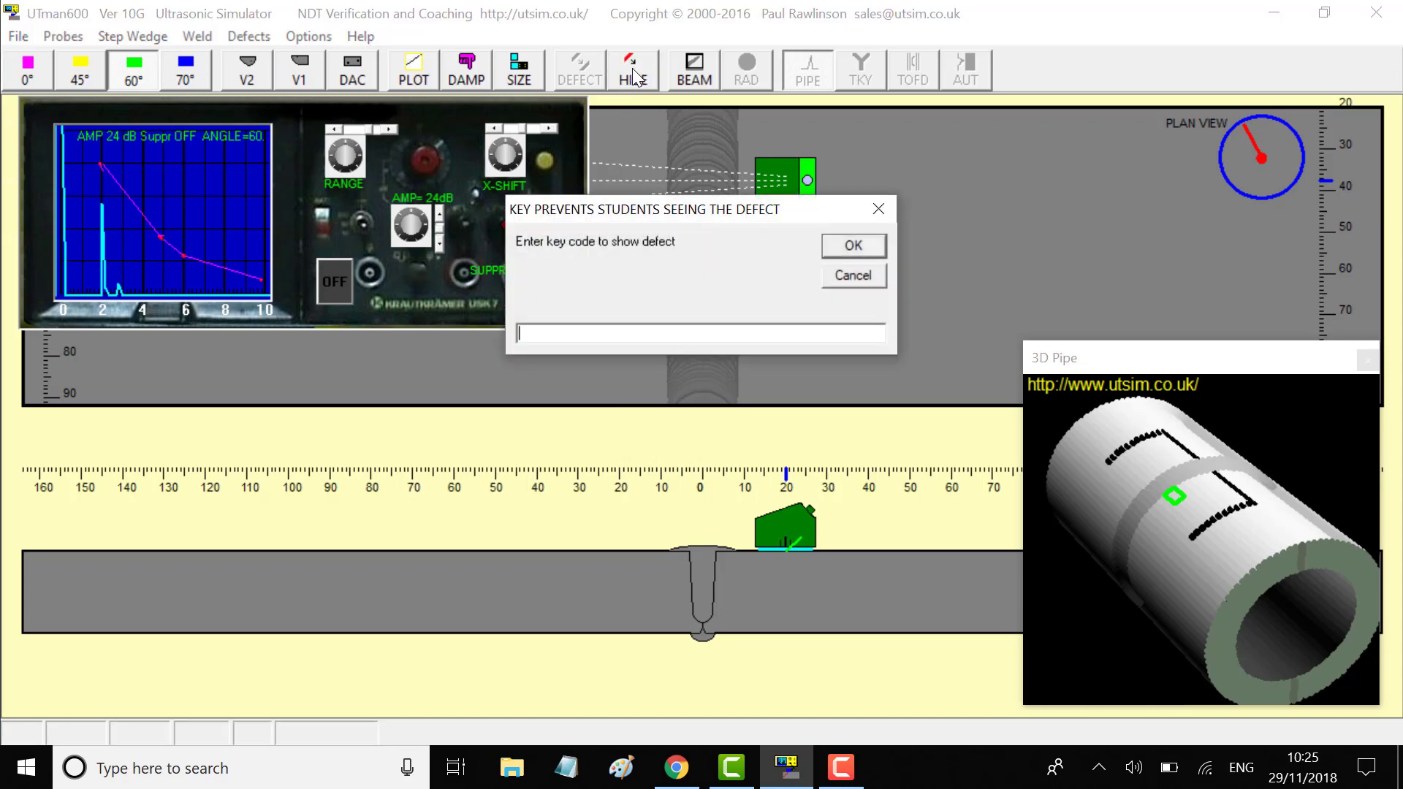
{"action": "type", "text": "123"}
{"action": "left_click", "coordinate": [853, 246]}
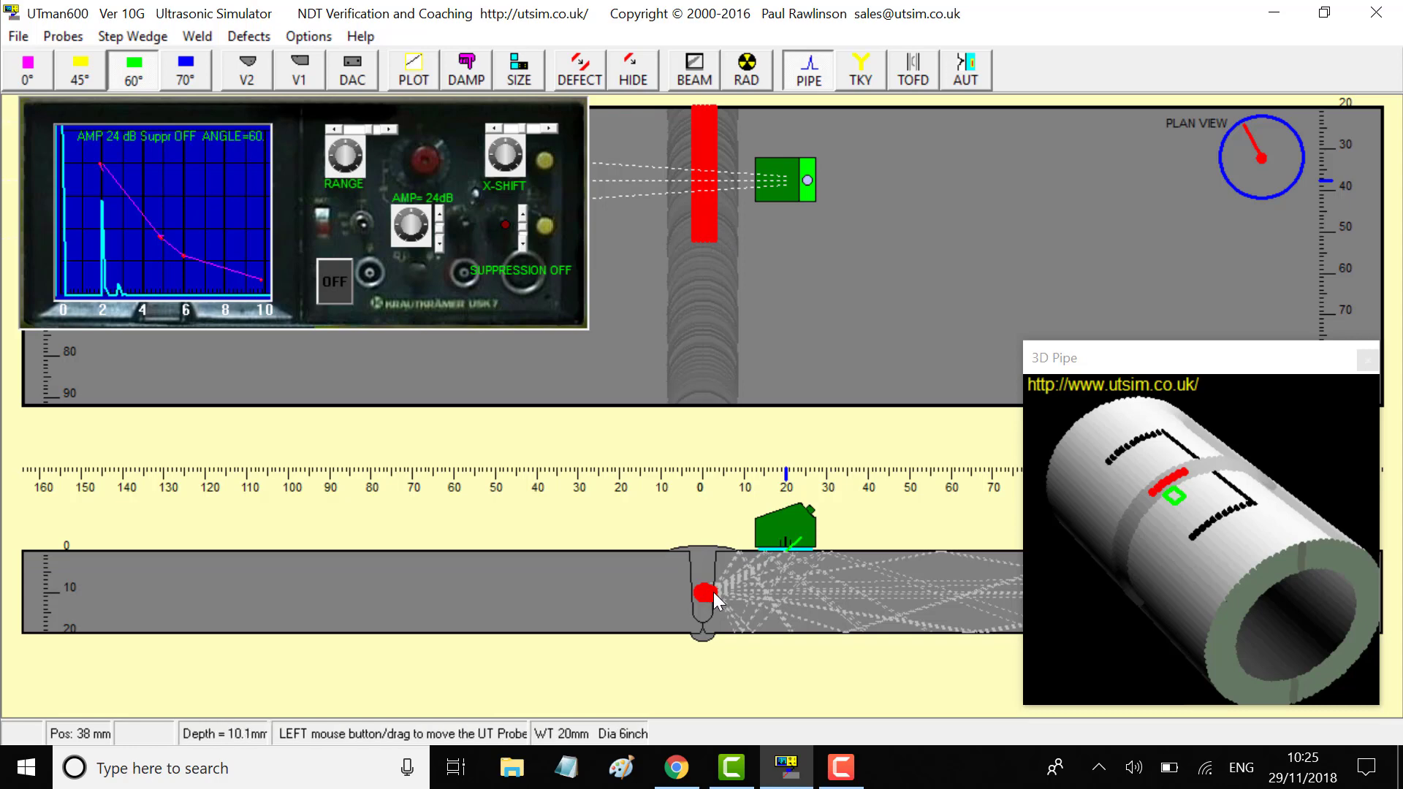
Hide the defect again behind a key code
{"action": "left_click", "coordinate": [634, 77]}
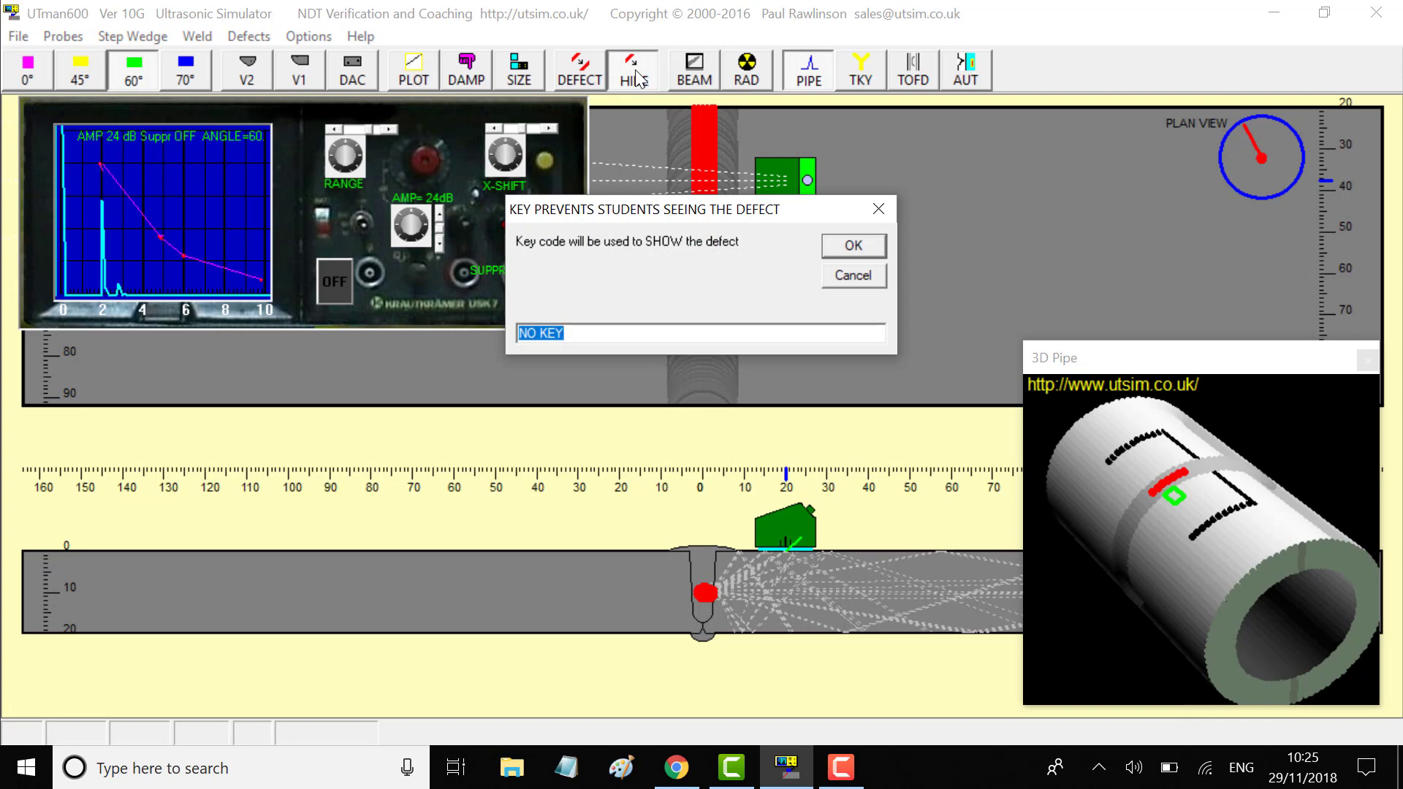
{"action": "type", "text": "123"}
{"action": "left_click", "coordinate": [853, 247]}
Save the setup over tradetest1.UTman, confirming the replacement
{"action": "left_click", "coordinate": [32, 38]}
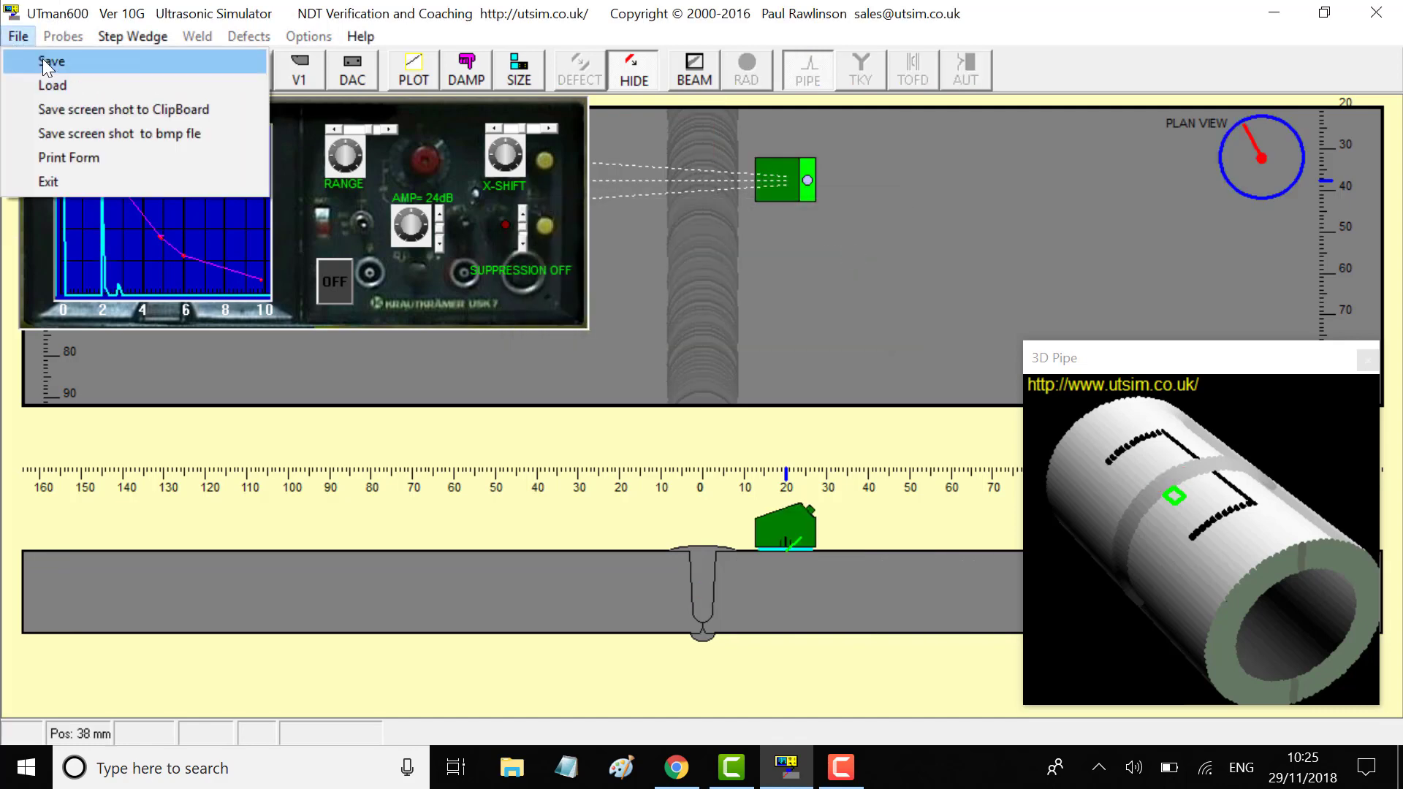
{"action": "left_click", "coordinate": [42, 59]}
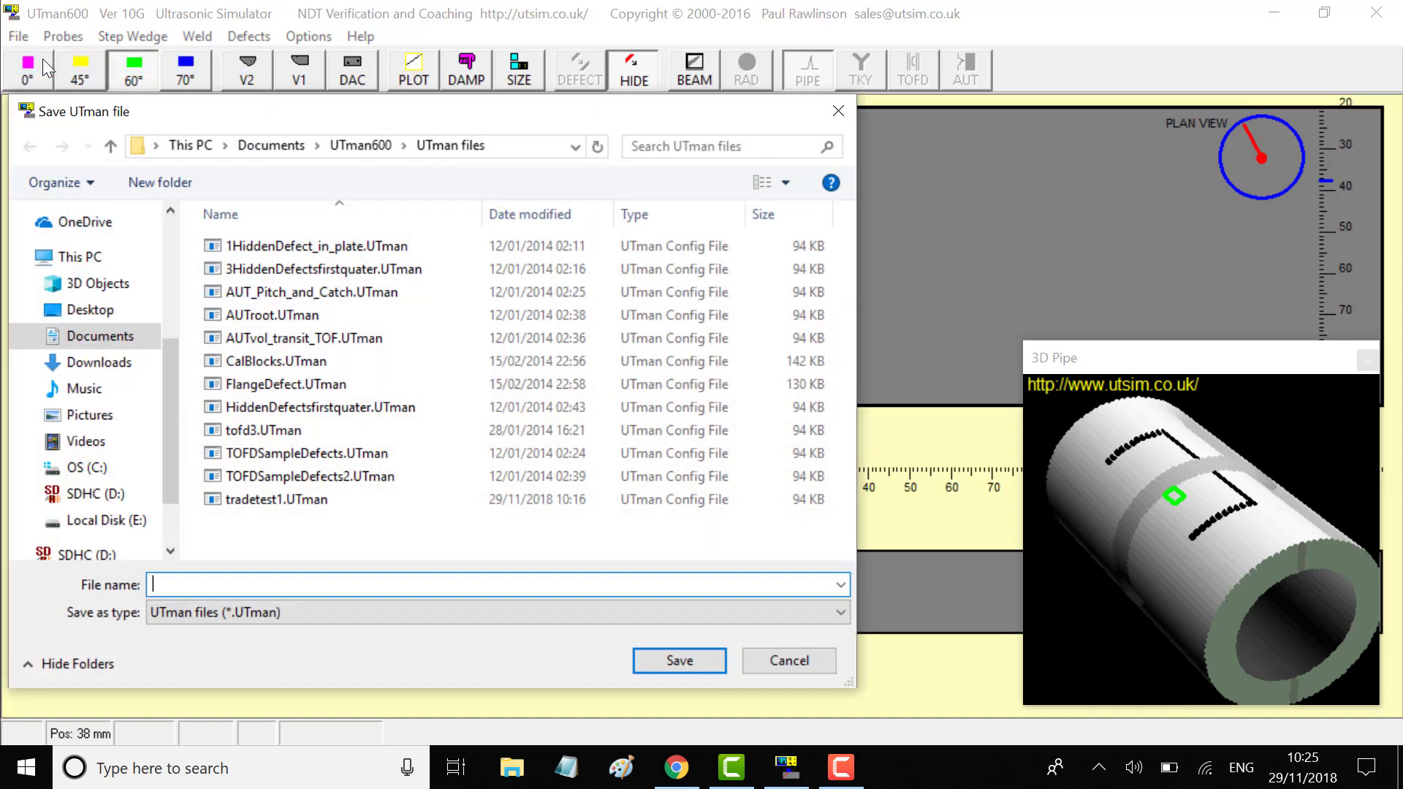
{"action": "left_click", "coordinate": [236, 505]}
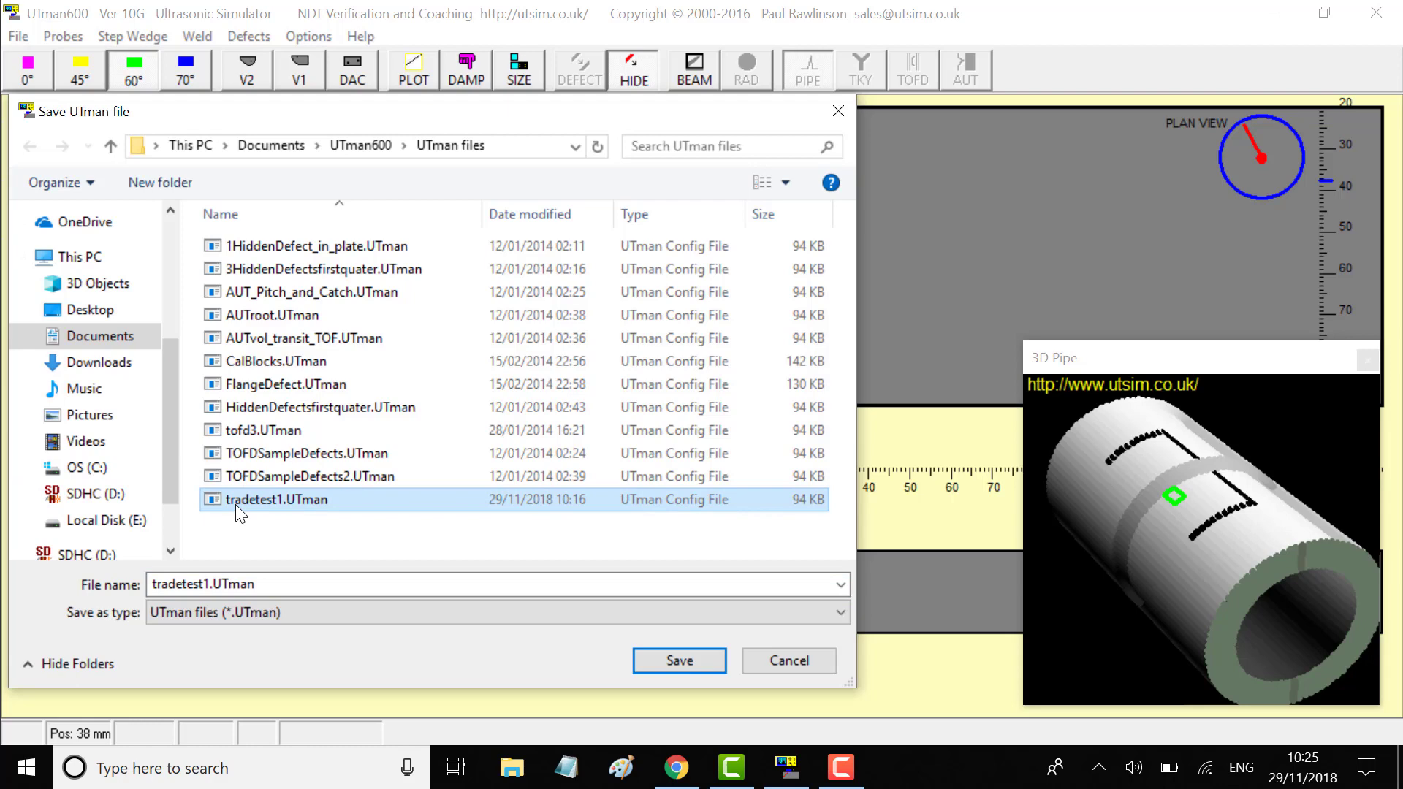
{"action": "left_click", "coordinate": [207, 583]}
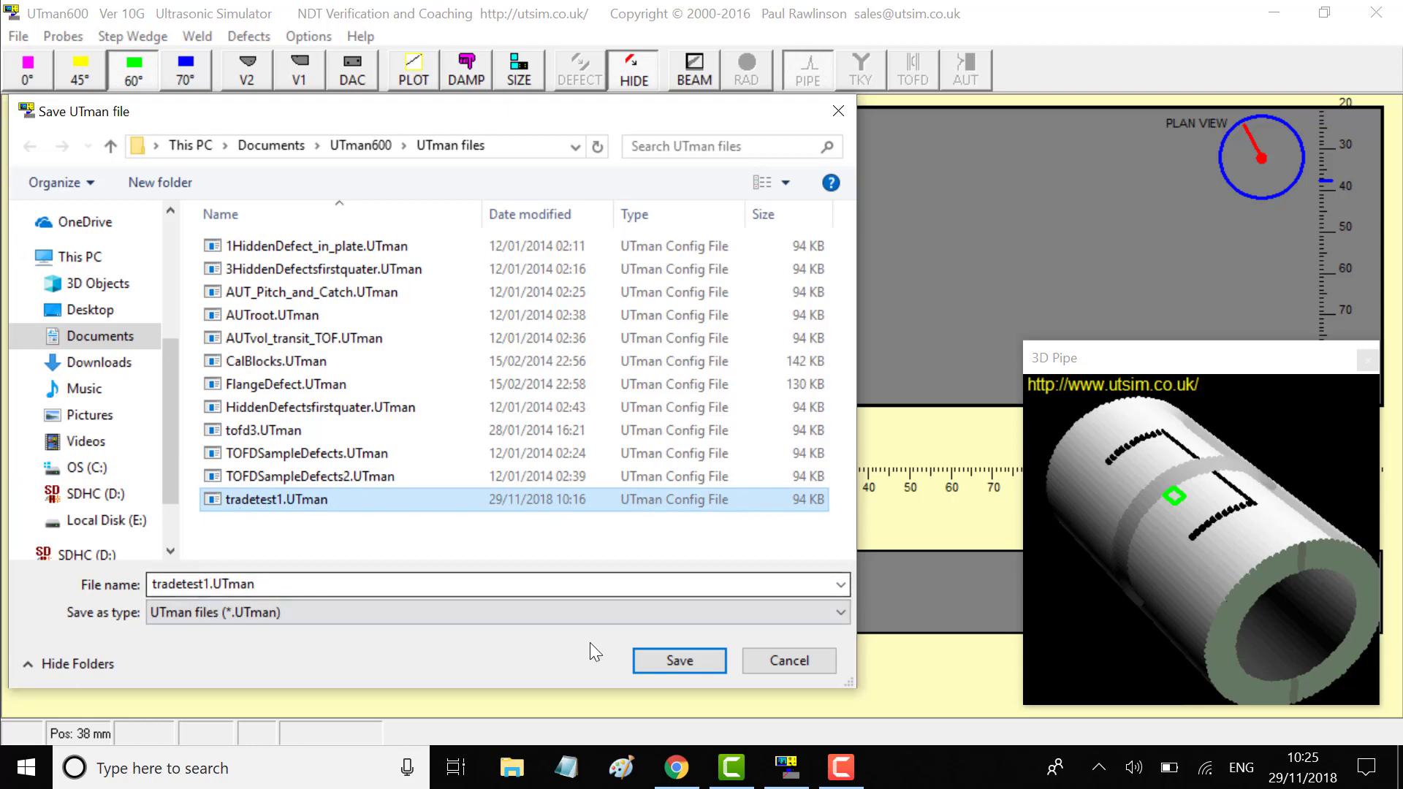
{"action": "left_click", "coordinate": [696, 660]}
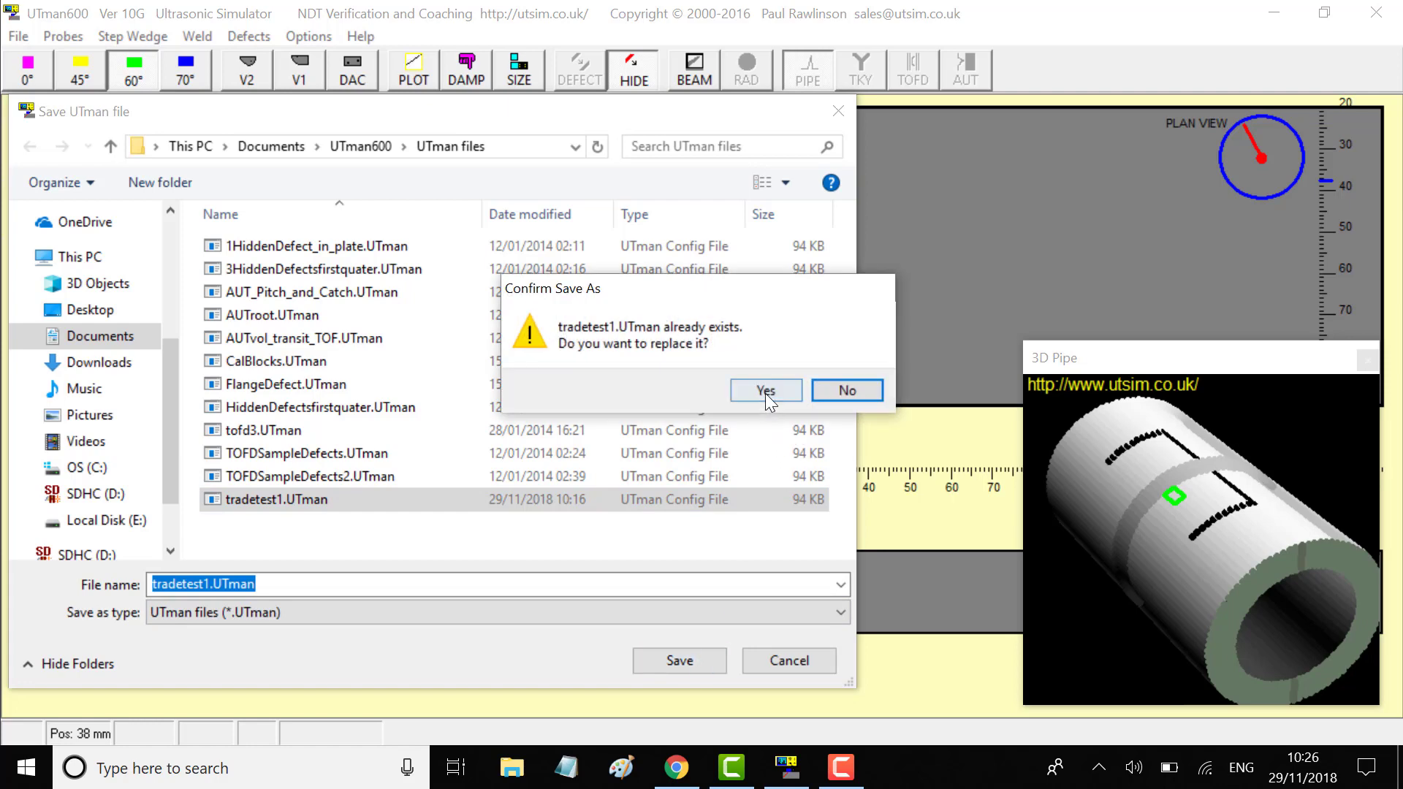
{"action": "left_click", "coordinate": [766, 391]}
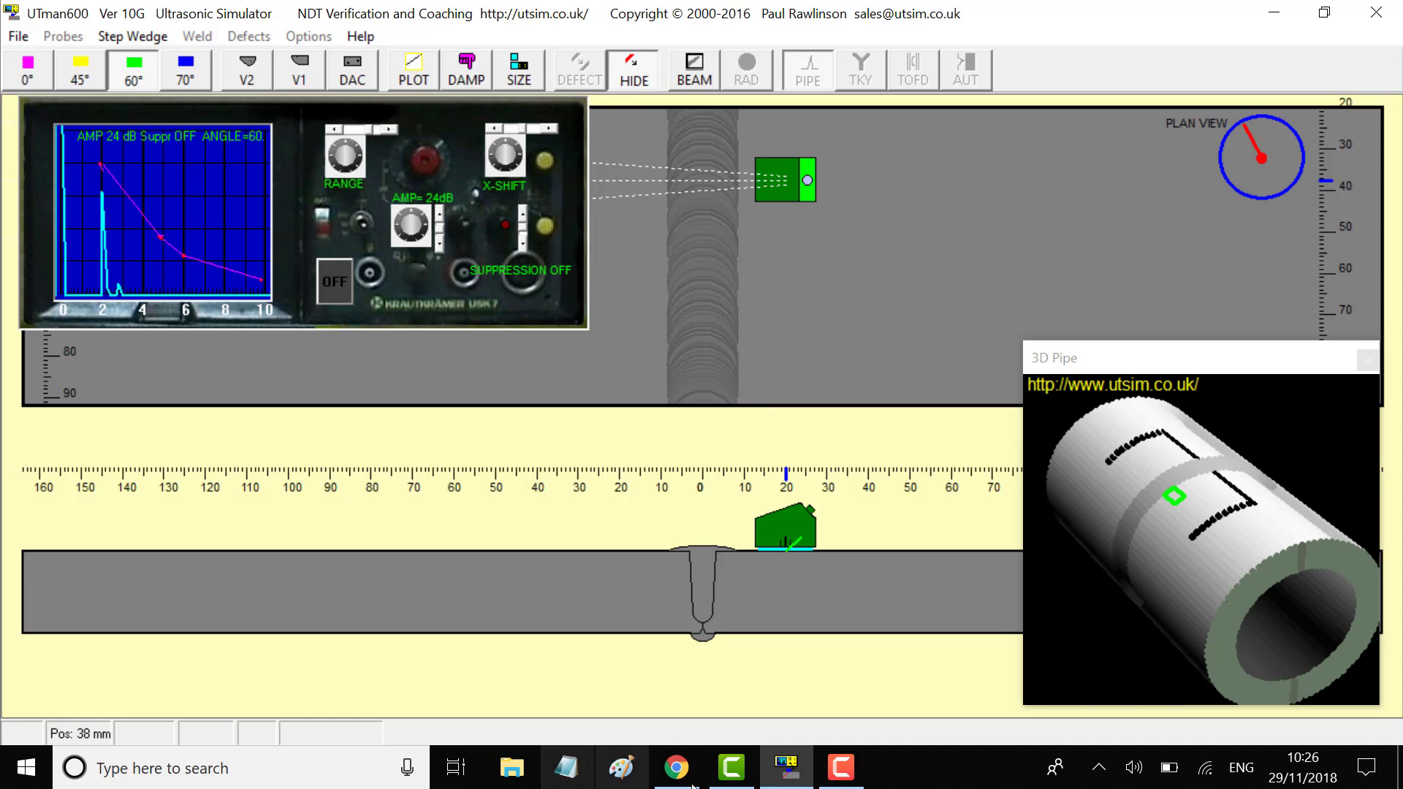
{"action": "mouse_move", "coordinate": [708, 785]}
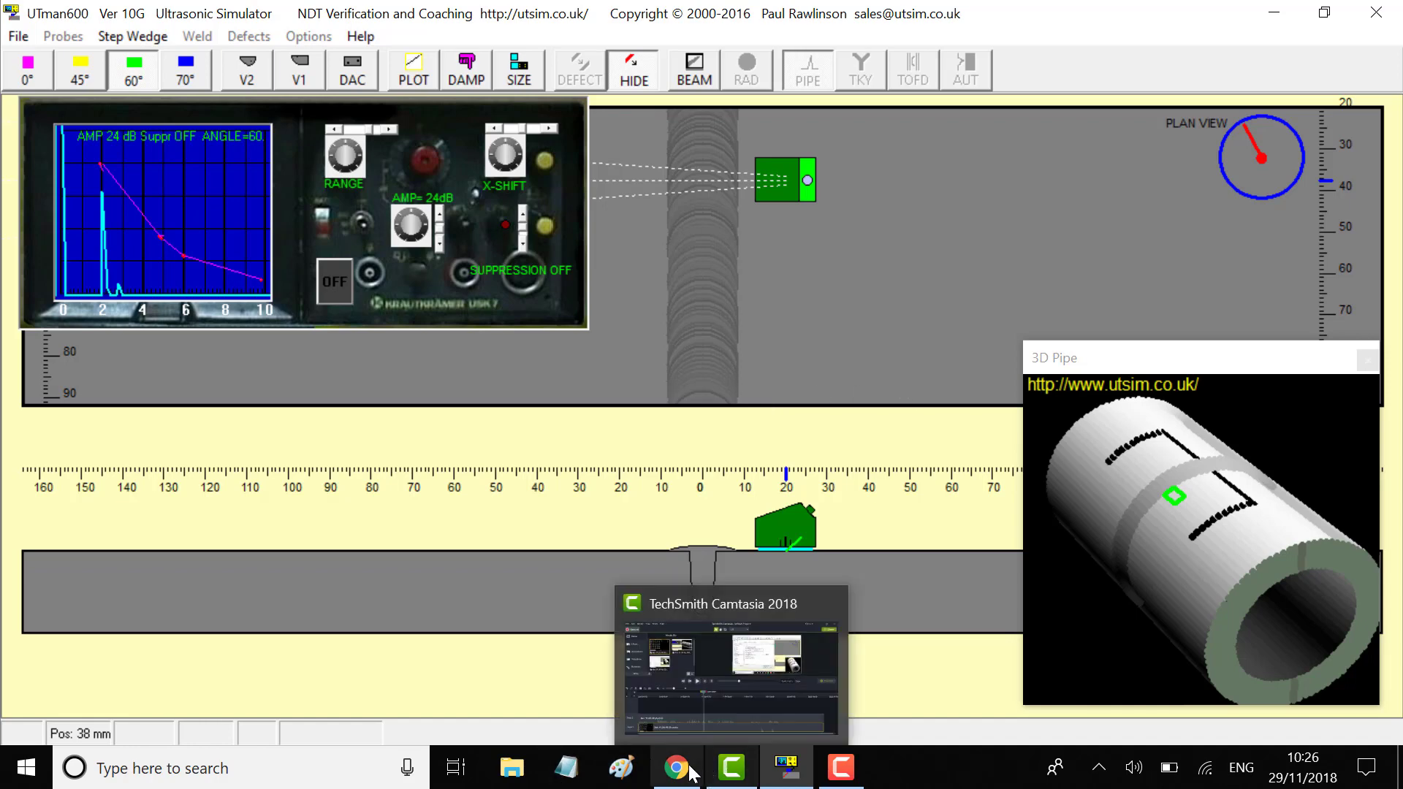
Start a new Gmail message to your own address with tradetest1.UTman attached
{"action": "left_click", "coordinate": [671, 780]}
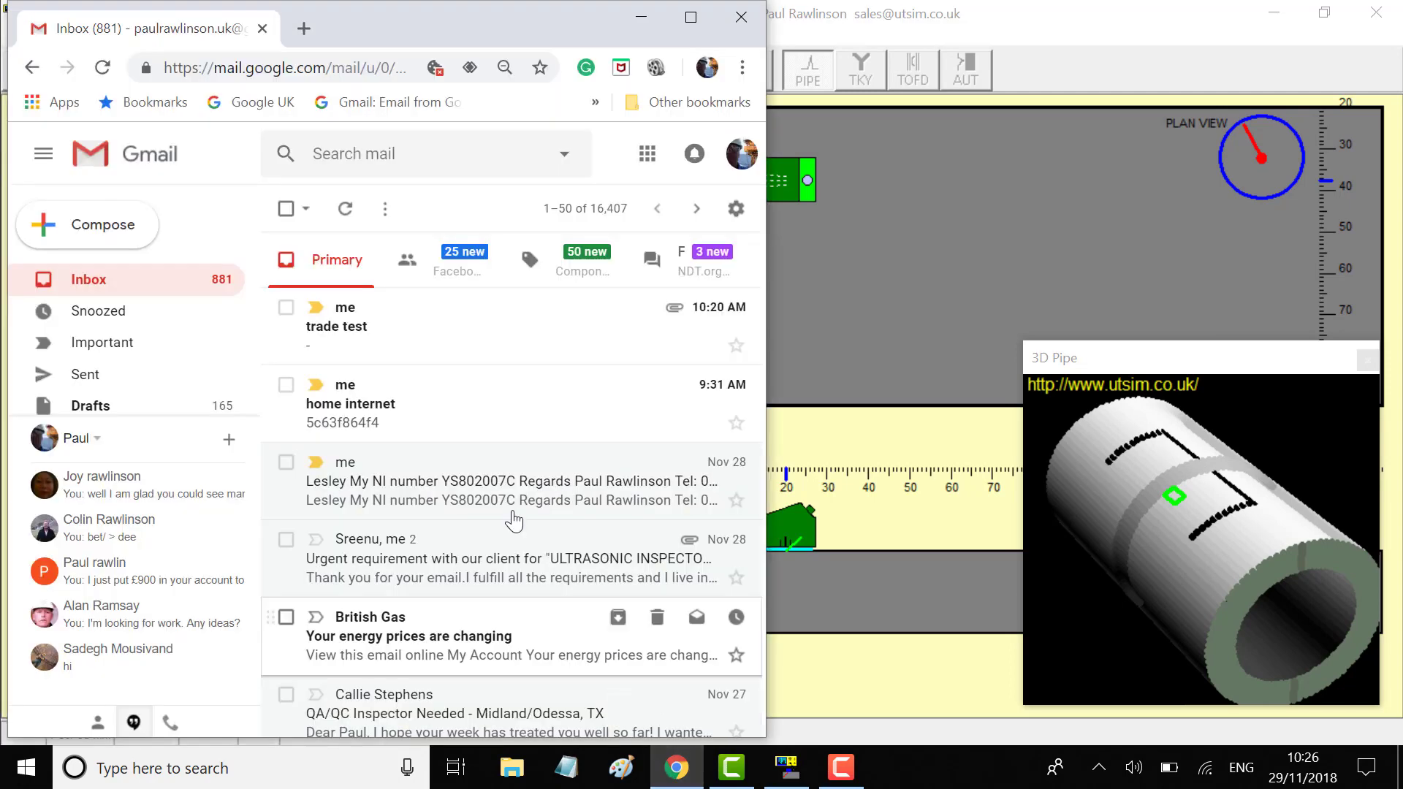
{"action": "left_click", "coordinate": [104, 231]}
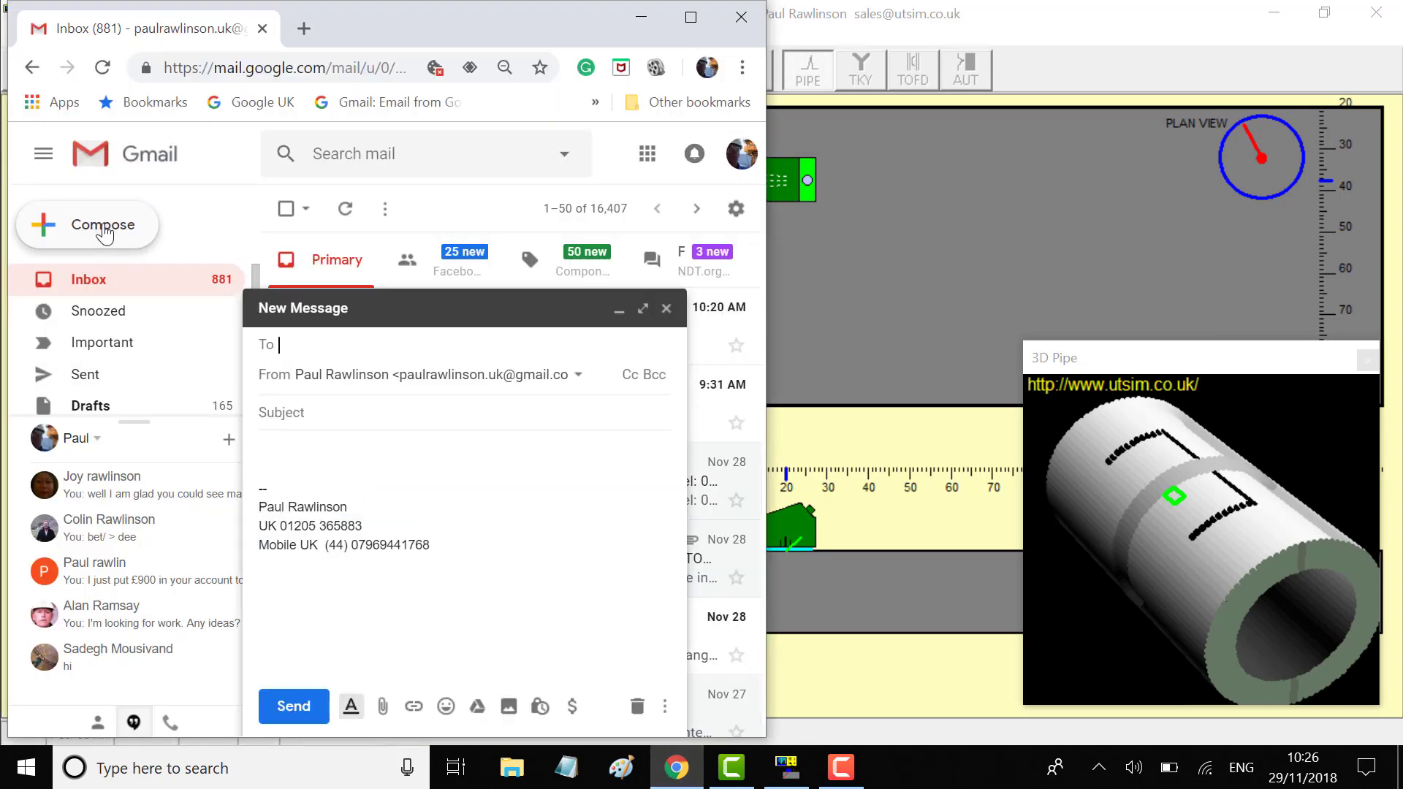
{"action": "type", "text": "p"}
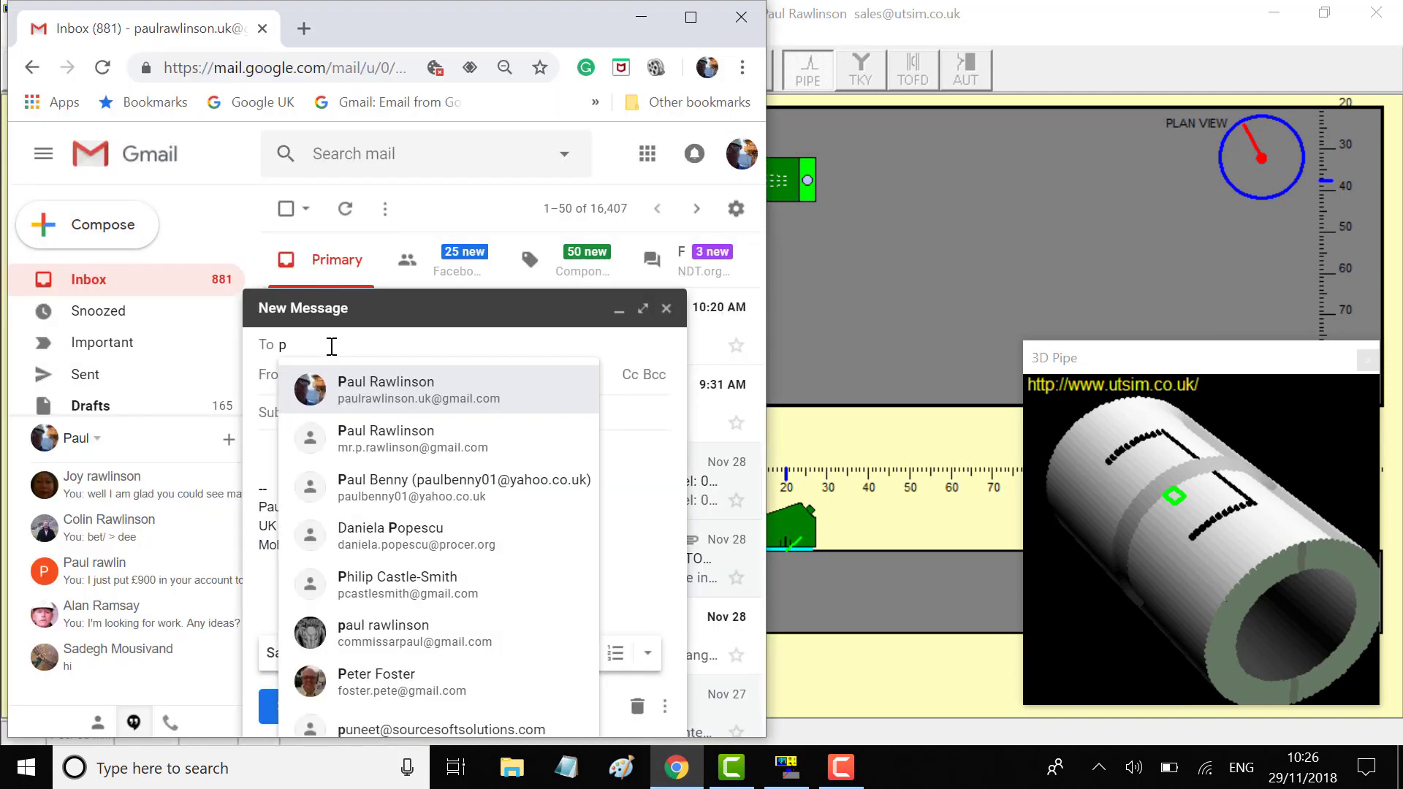
{"action": "left_click", "coordinate": [388, 387]}
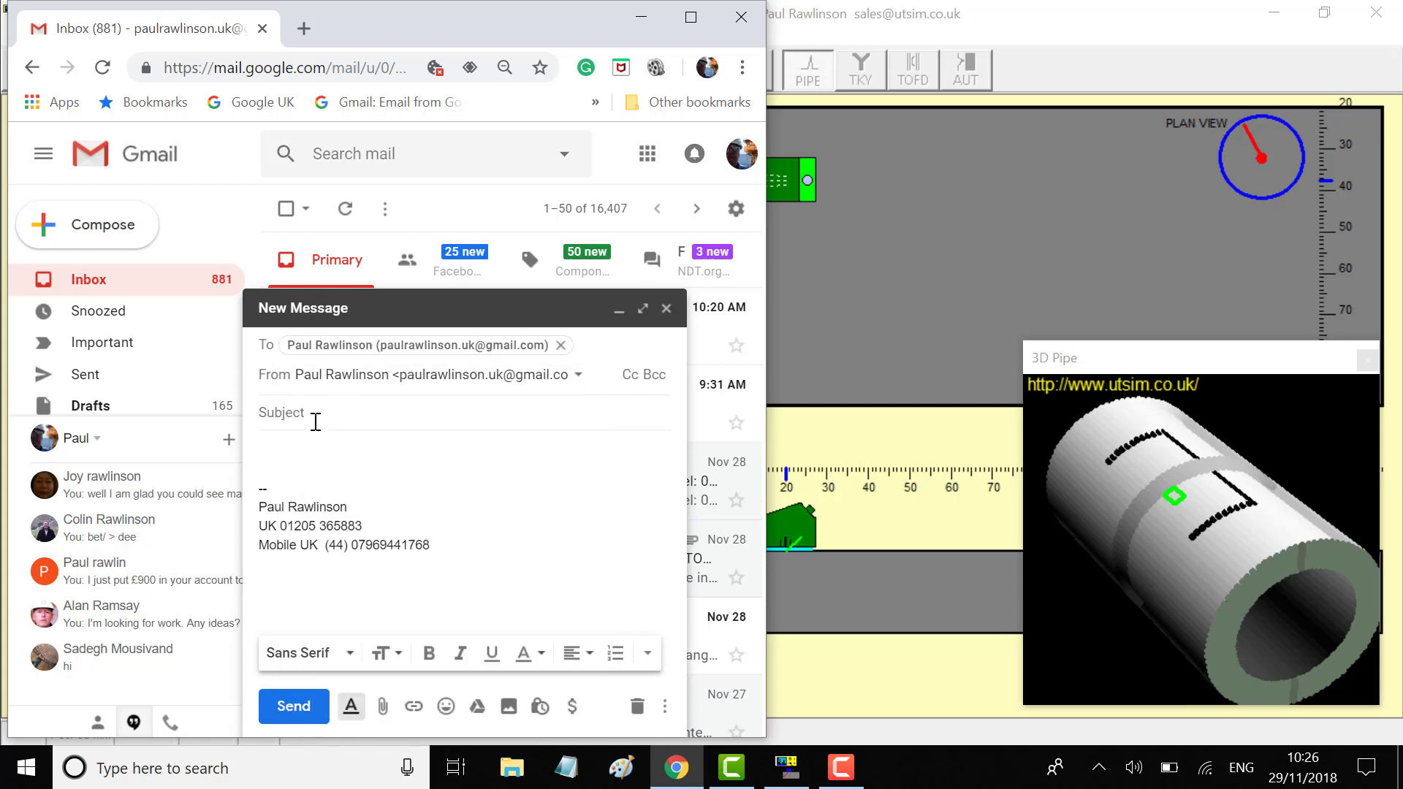
{"action": "left_click", "coordinate": [393, 716]}
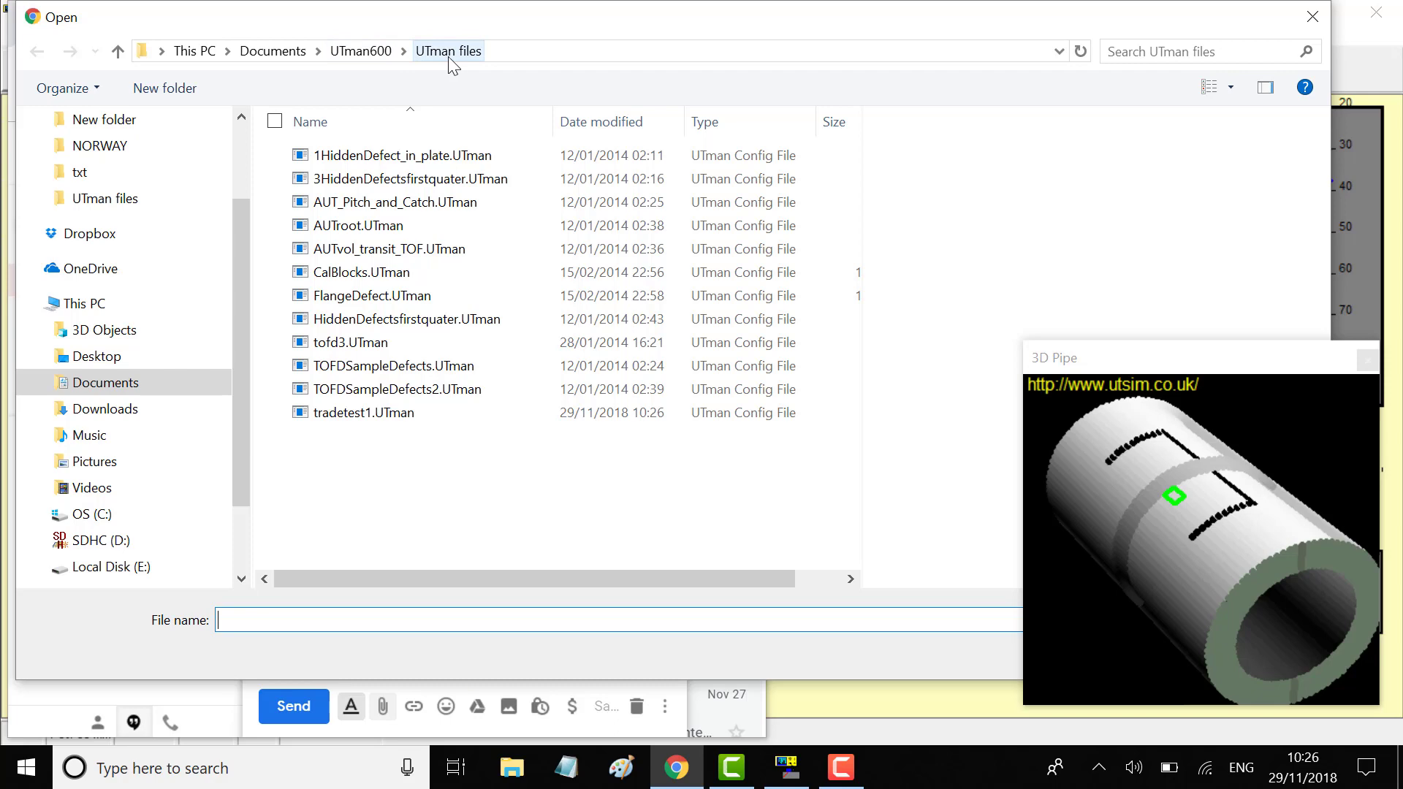
{"action": "left_click", "coordinate": [398, 414]}
{"action": "double_click", "coordinate": [398, 415]}
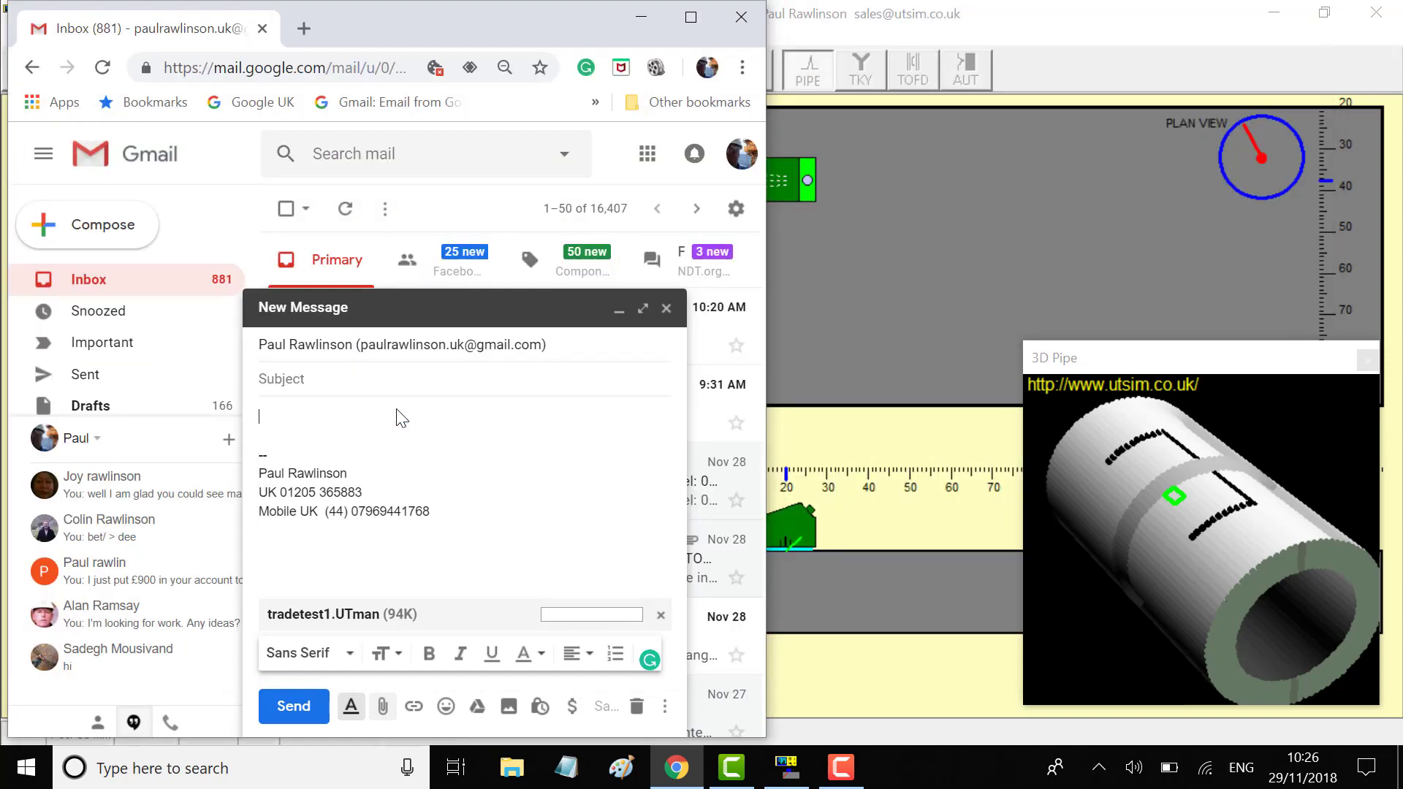
Add the subject 'tradetest', send the email, and minimize Chrome back to the simulator
{"action": "left_click", "coordinate": [345, 376]}
{"action": "type", "text": "tradetest"}
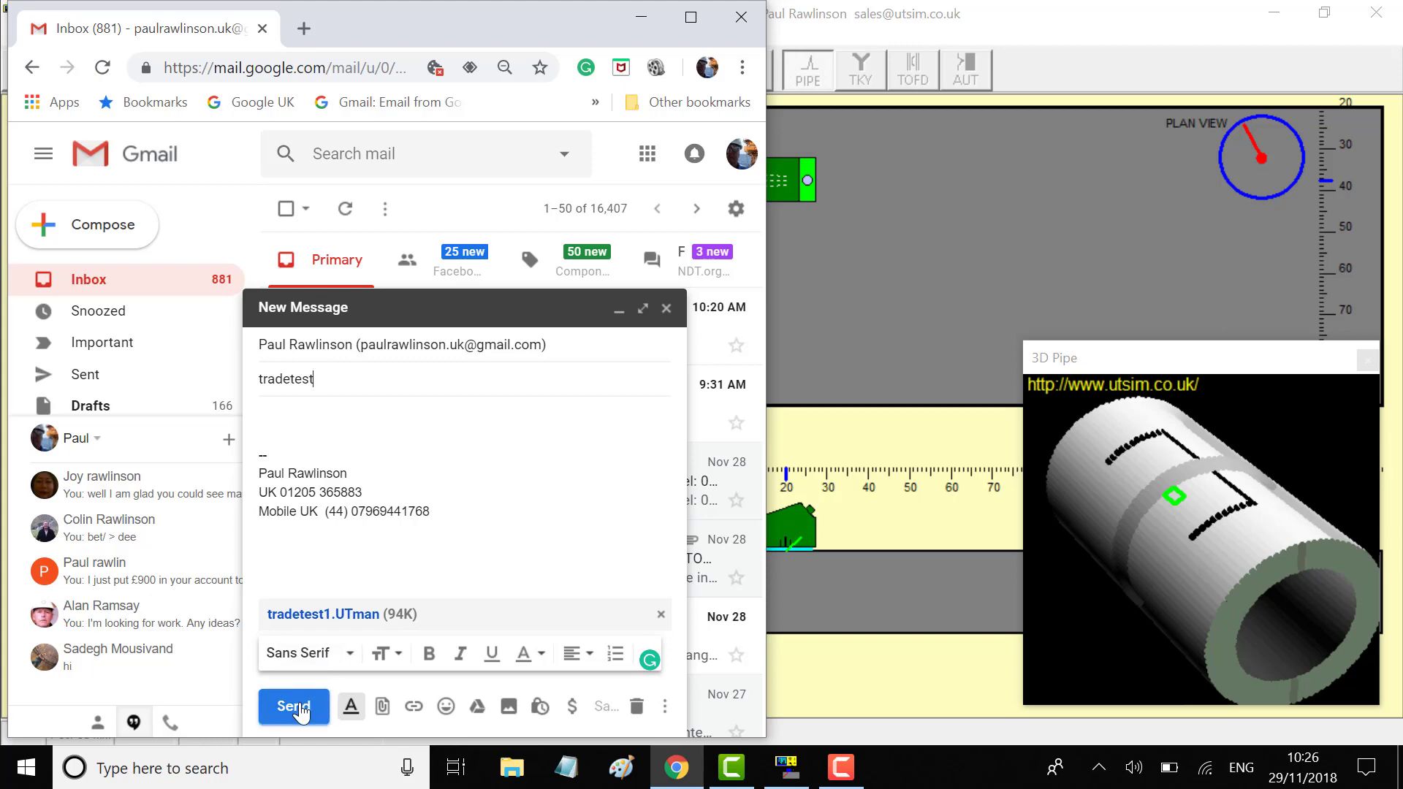
{"action": "left_click", "coordinate": [296, 707]}
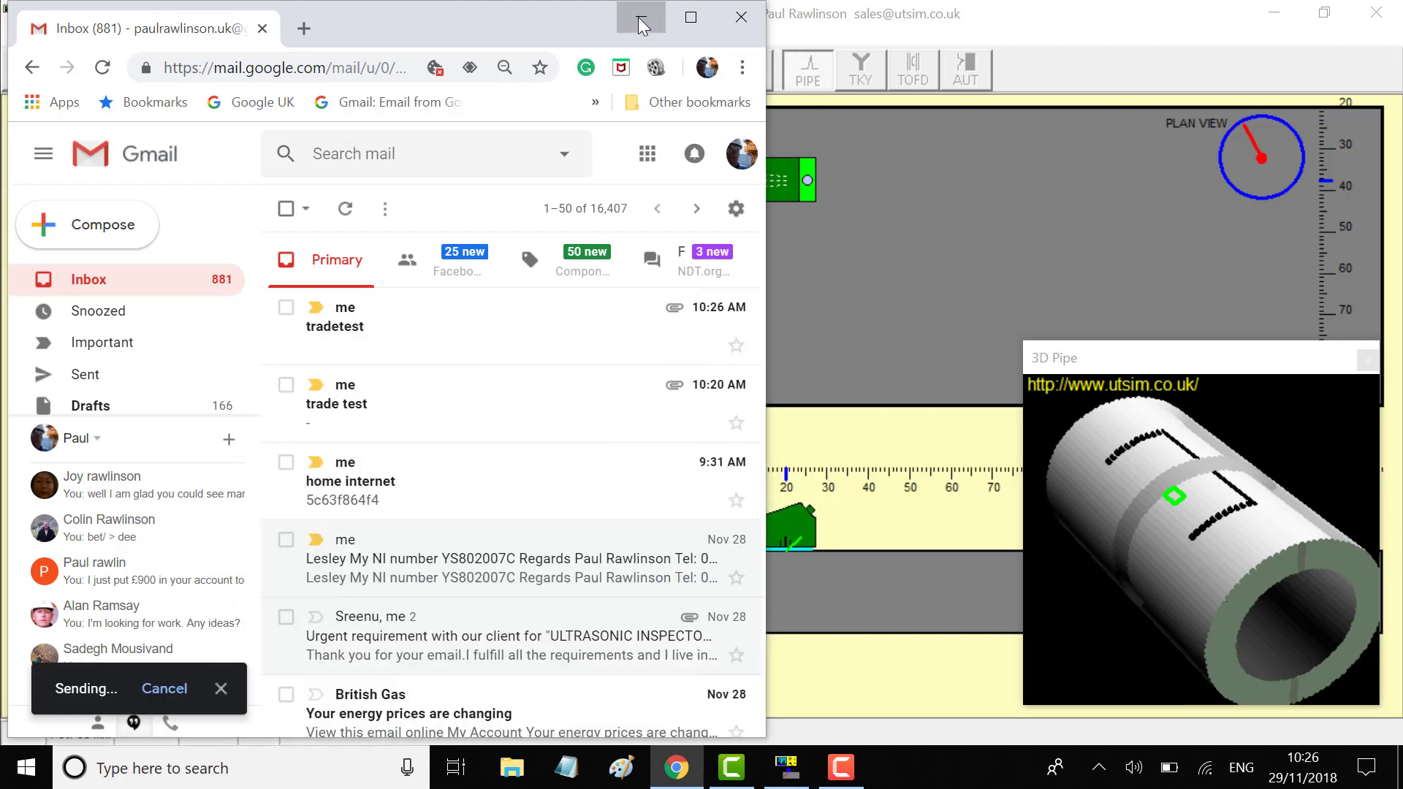
{"action": "left_click", "coordinate": [638, 18]}
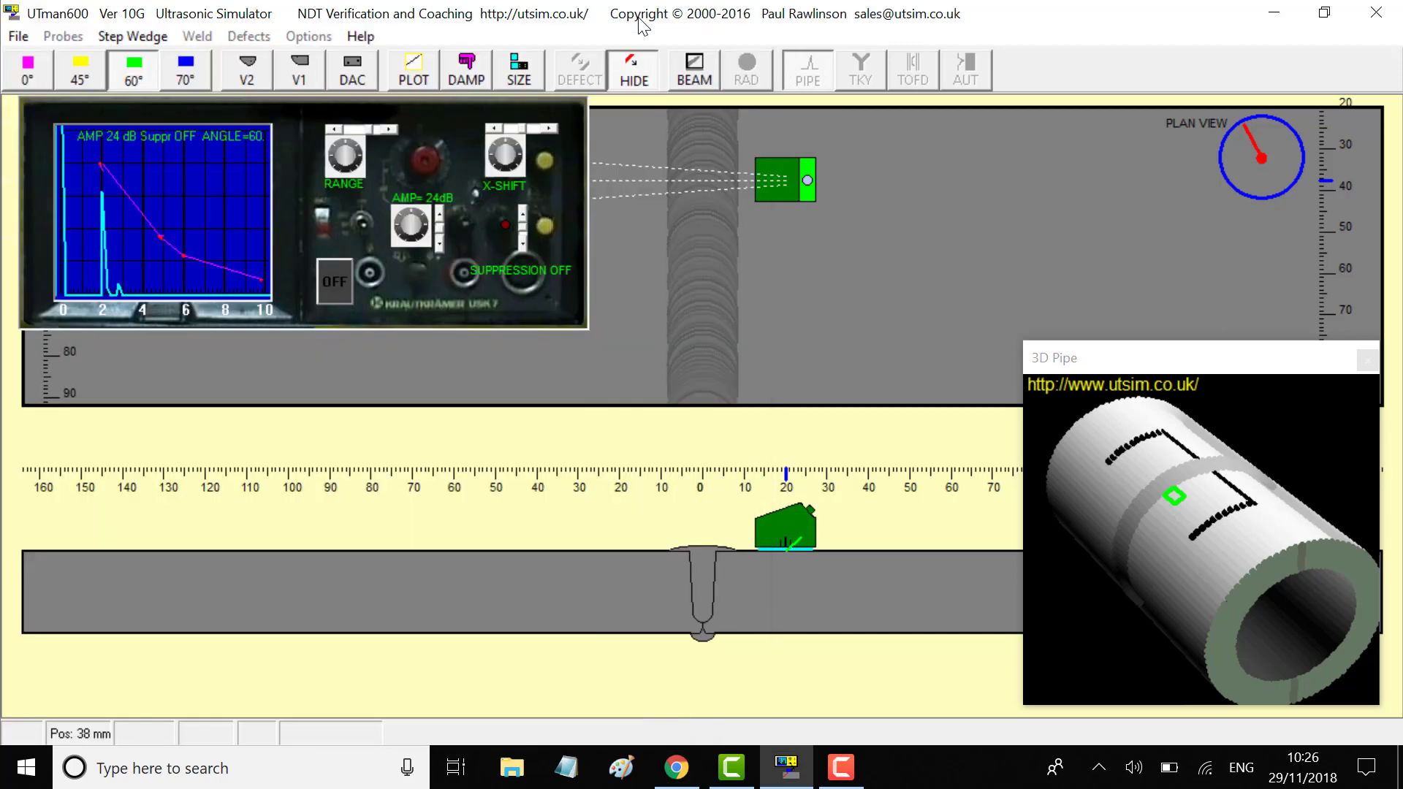
Exit and relaunch UTman600, pass the start screen, and slide the 60° probe away from the weld
{"action": "left_click", "coordinate": [1376, 14]}
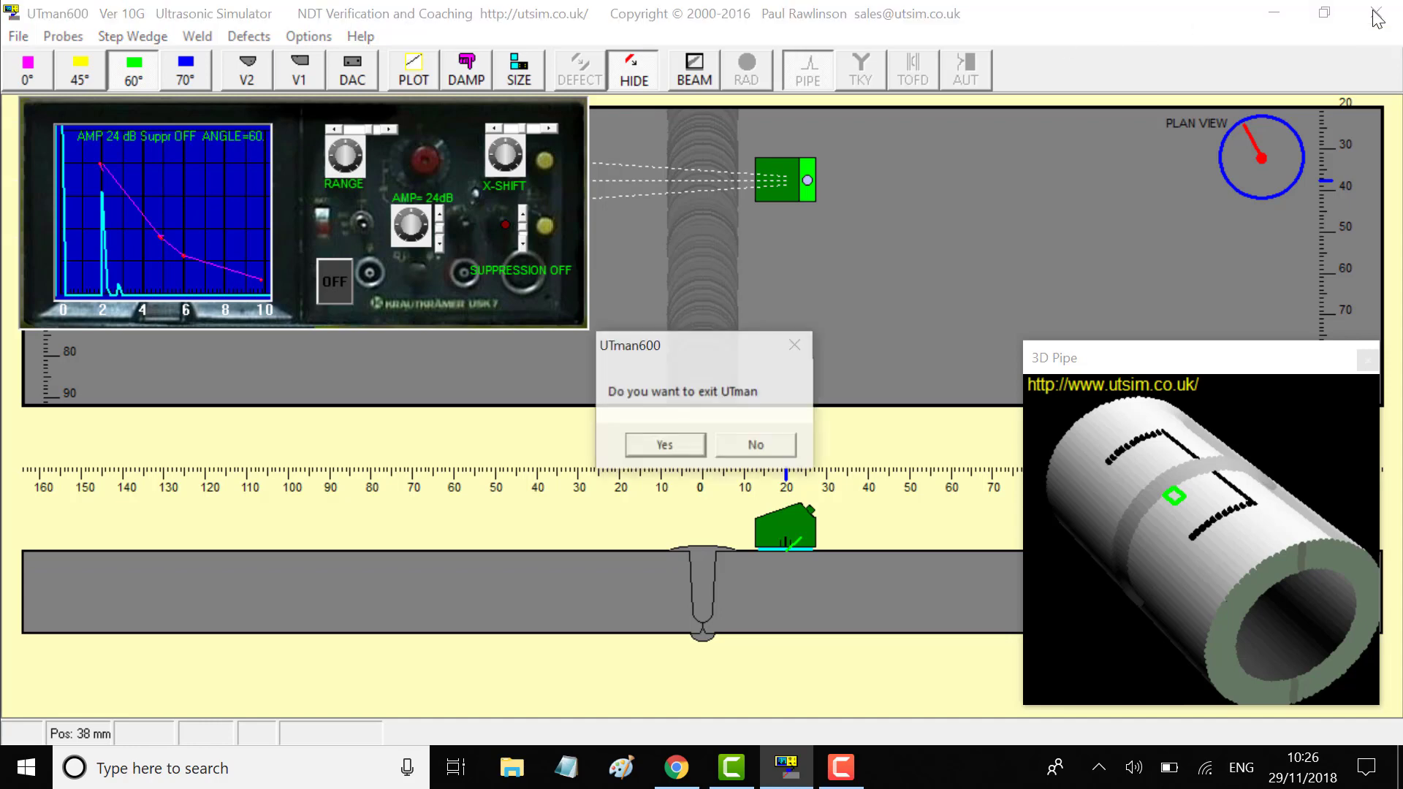
{"action": "left_click", "coordinate": [665, 445]}
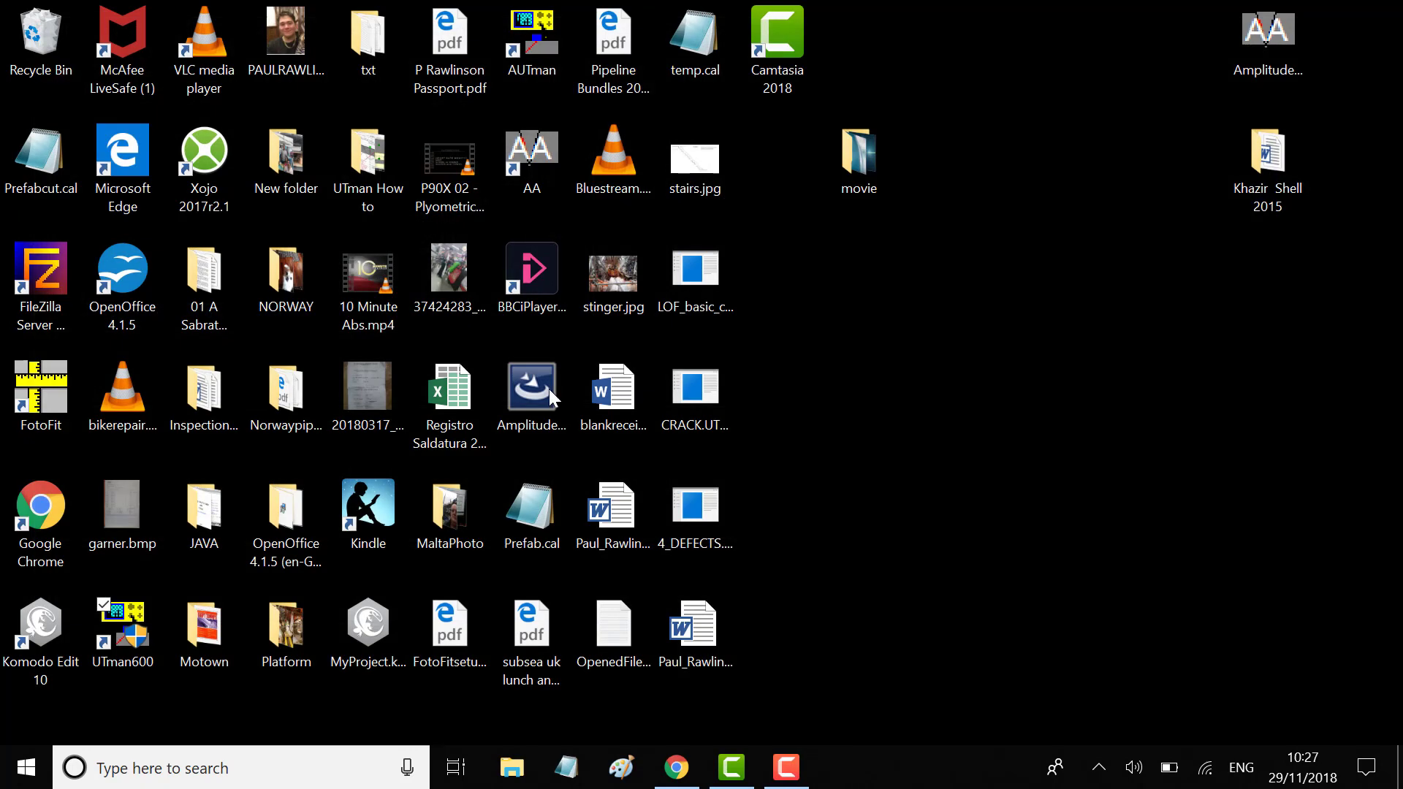
{"action": "double_click", "coordinate": [139, 627]}
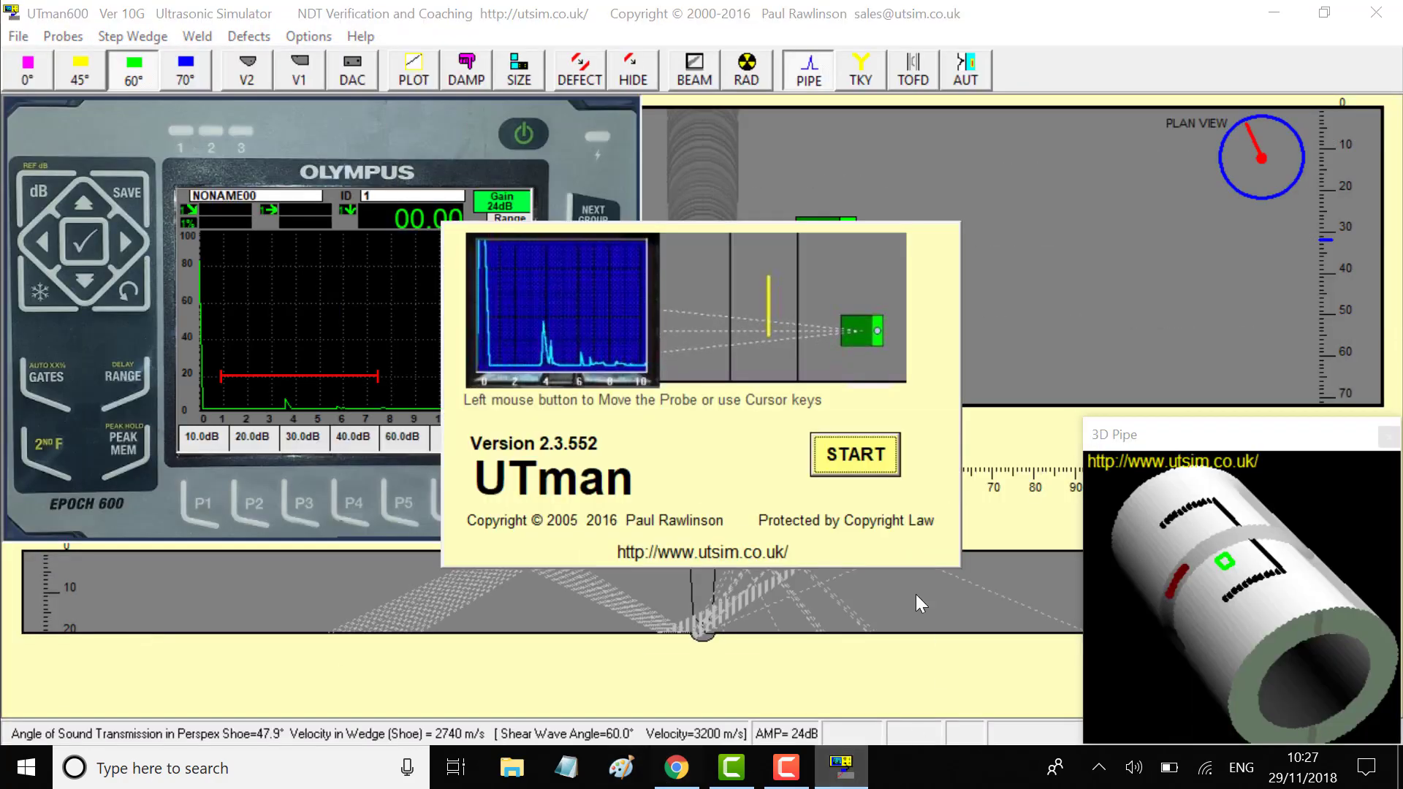
{"action": "left_click", "coordinate": [861, 455]}
{"action": "left_click", "coordinate": [881, 257]}
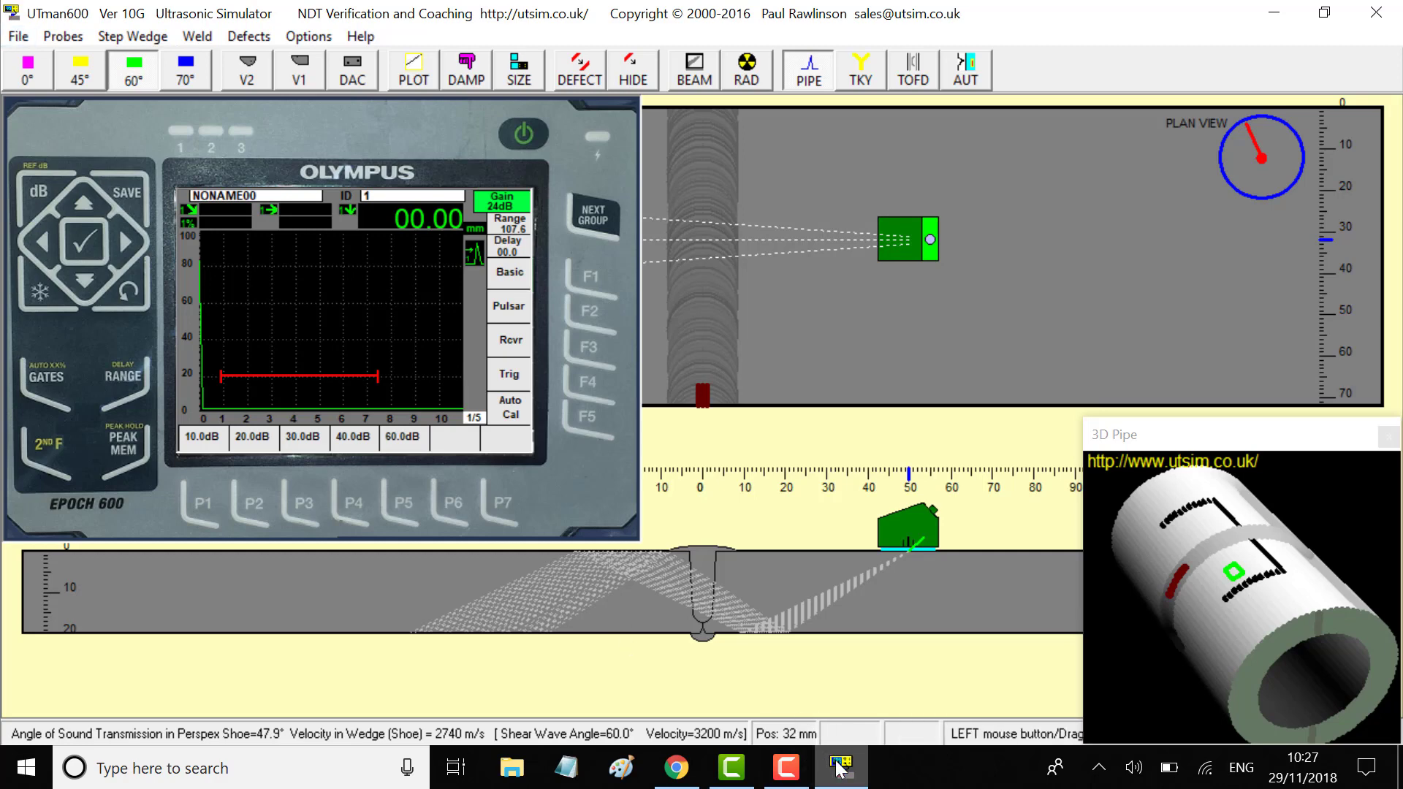
Download the tradetest1.UTman attachment from the tradetest email in Gmail, then minimise Chrome
{"action": "mouse_move", "coordinate": [841, 767]}
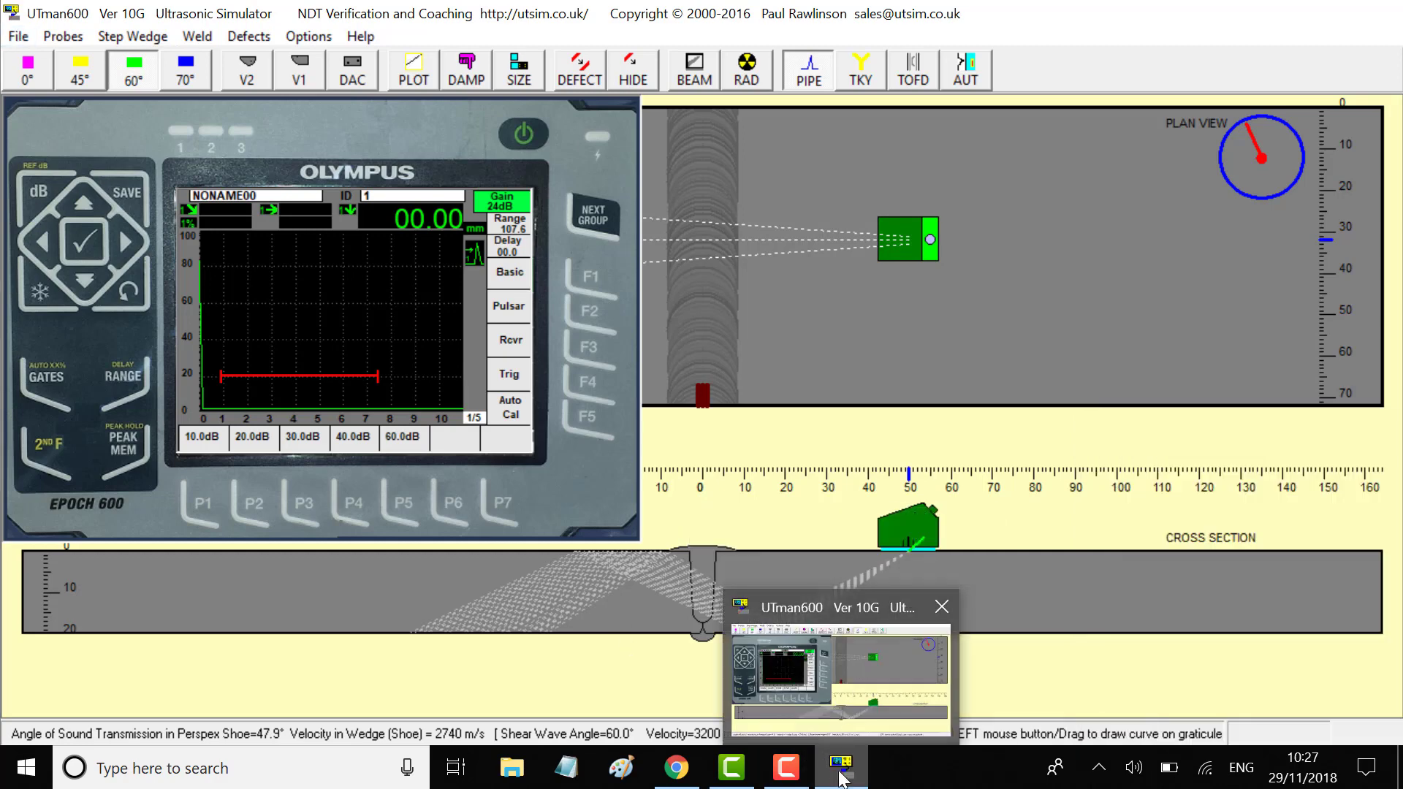
{"action": "mouse_move", "coordinate": [676, 767]}
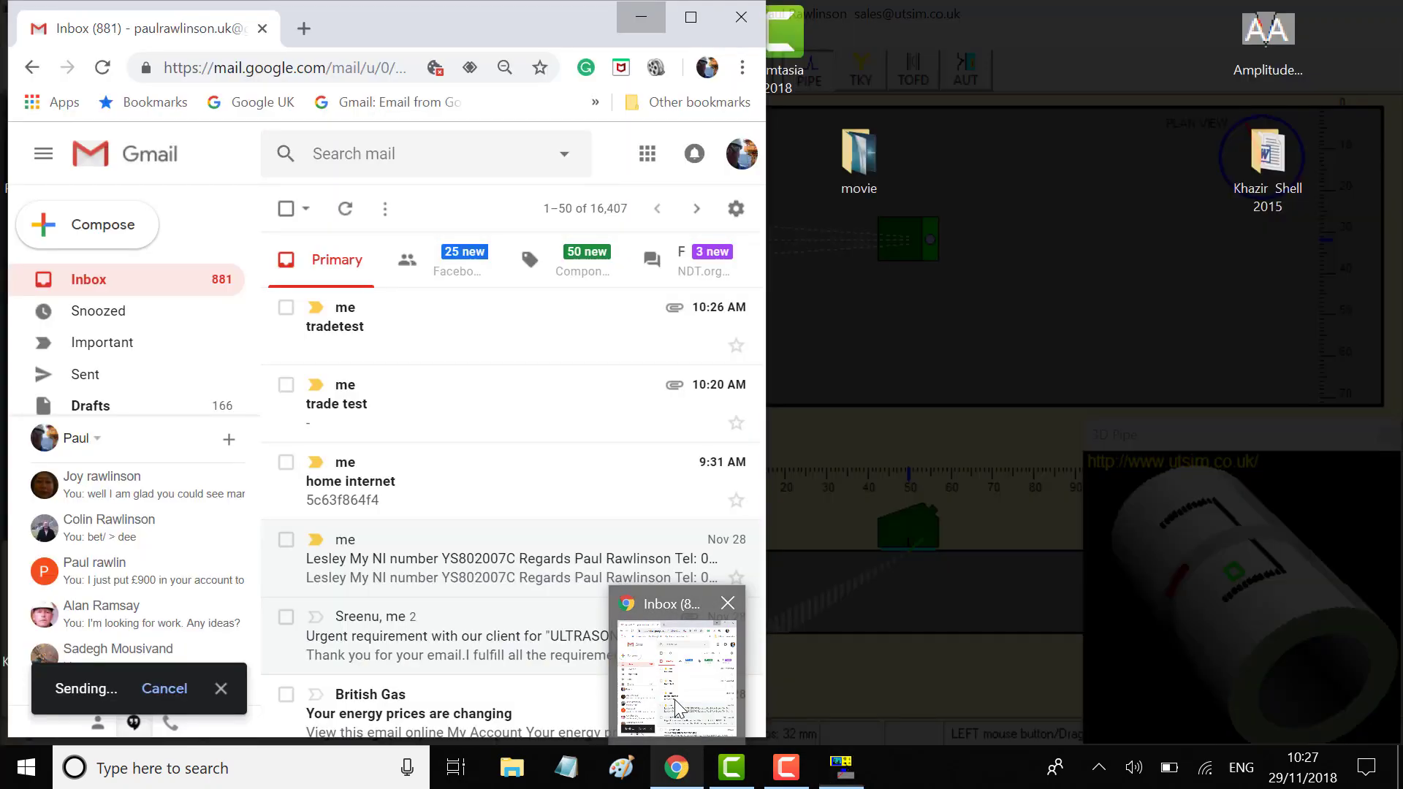
{"action": "left_click", "coordinate": [678, 708]}
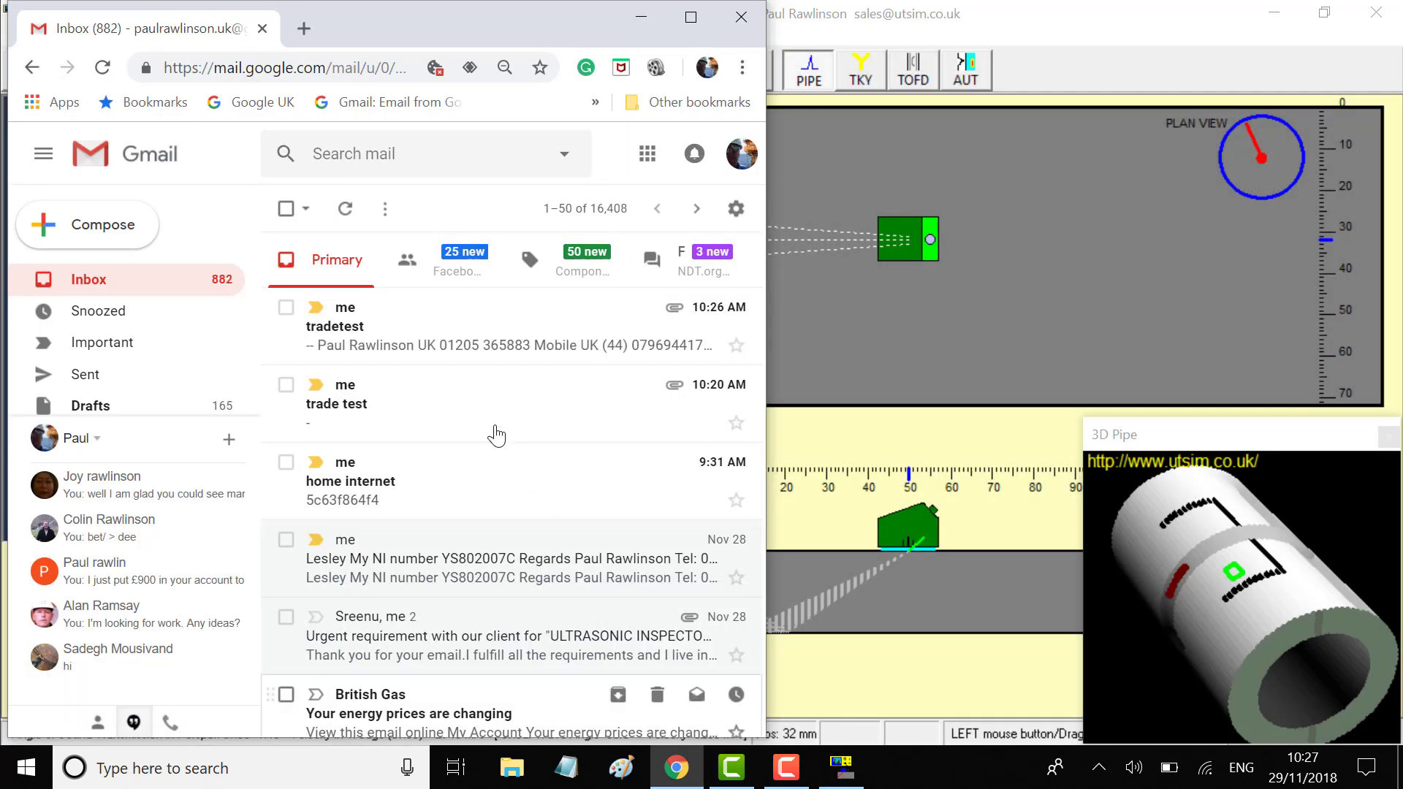
{"action": "left_click", "coordinate": [365, 336]}
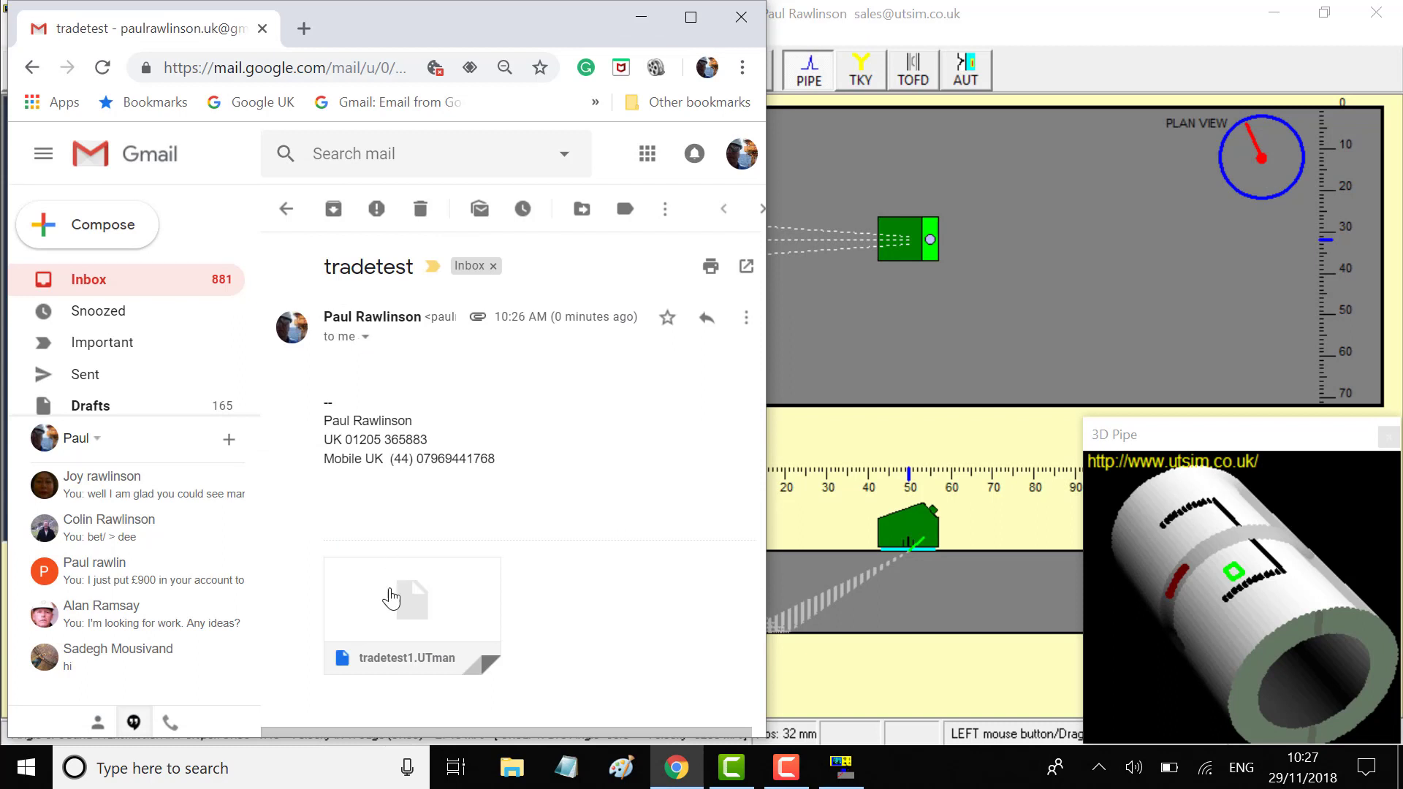
{"action": "mouse_move", "coordinate": [375, 585]}
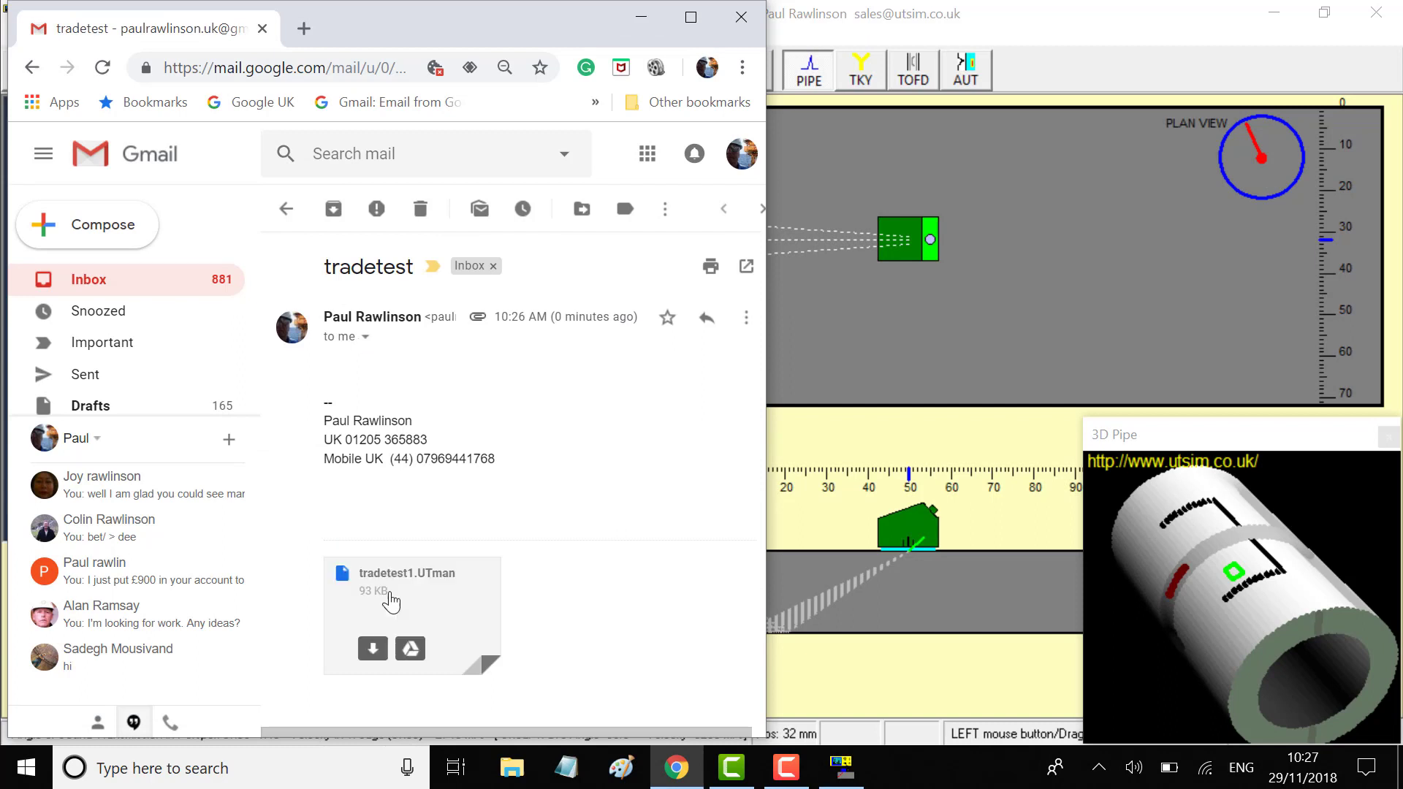
{"action": "left_click", "coordinate": [374, 648]}
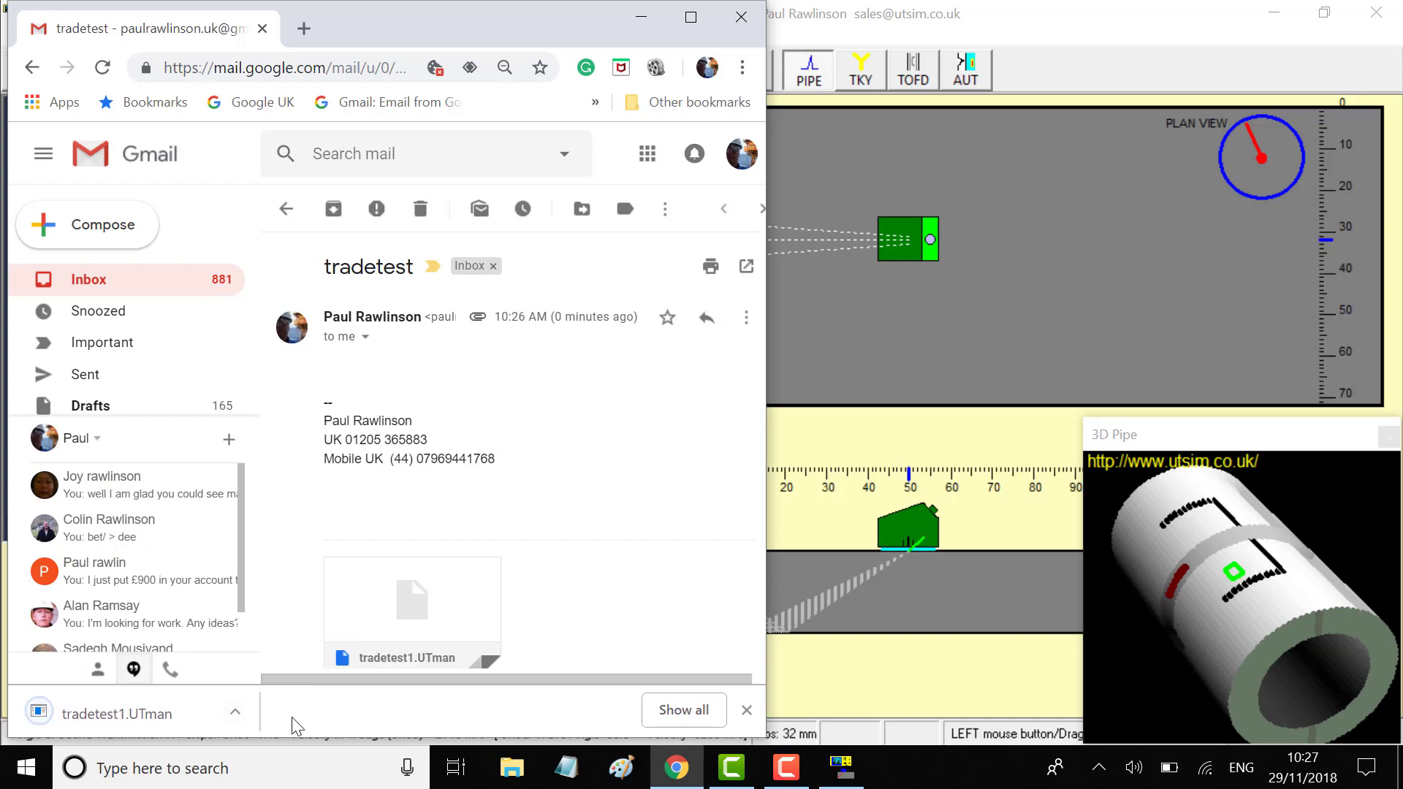
{"action": "left_click", "coordinate": [640, 24]}
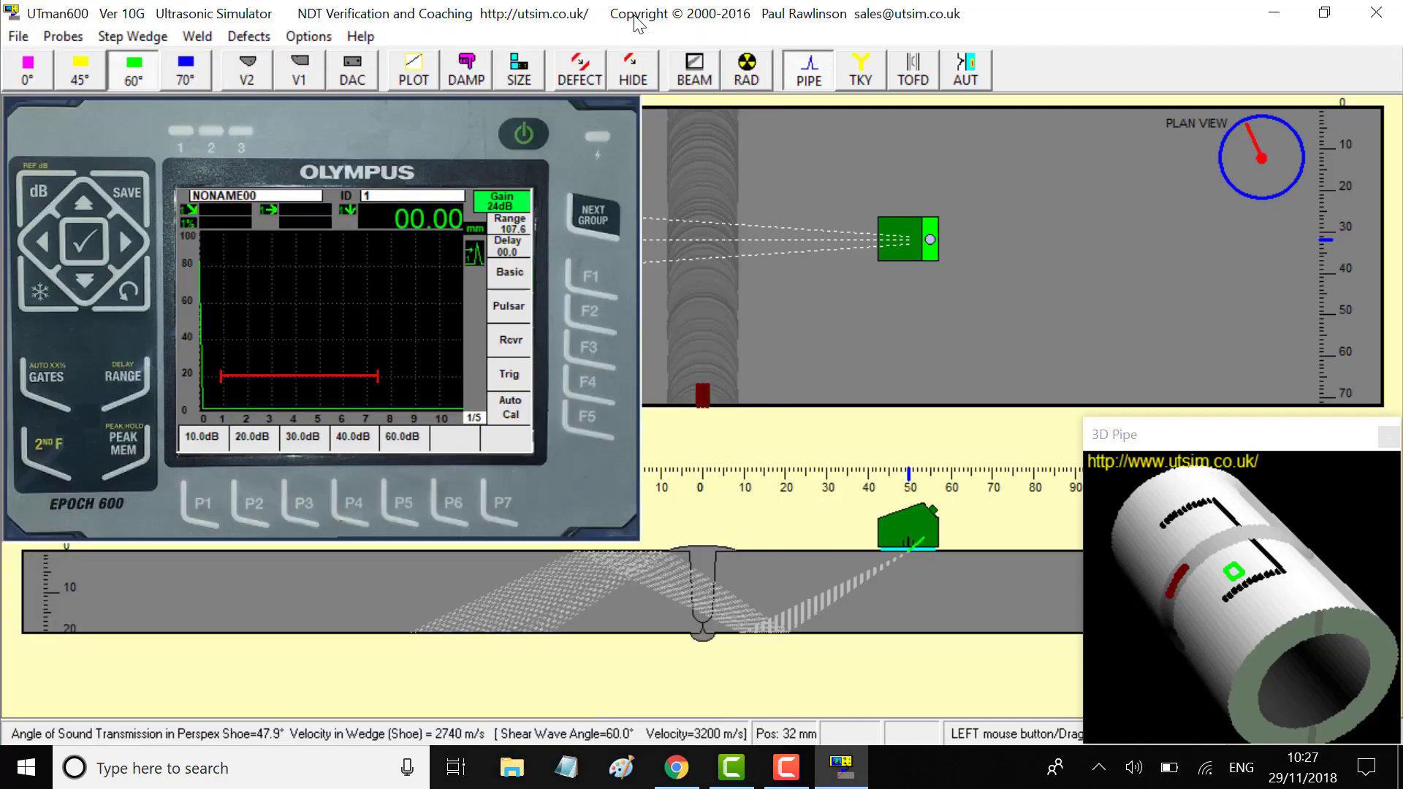
Load the tradetest1.UTman trade test, slide the probe along the pipe, and request the defect key code
{"action": "left_click", "coordinate": [17, 38]}
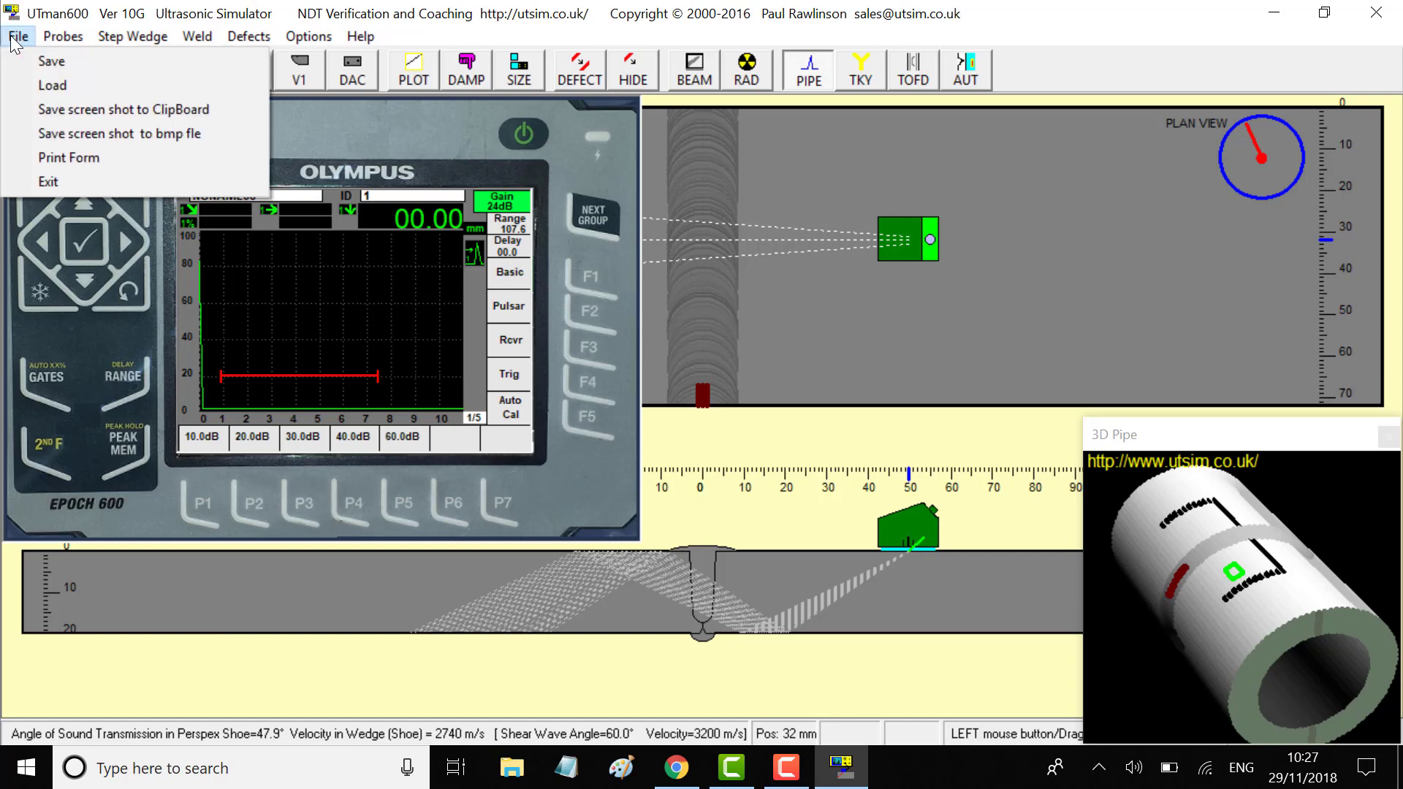
{"action": "left_click", "coordinate": [65, 82]}
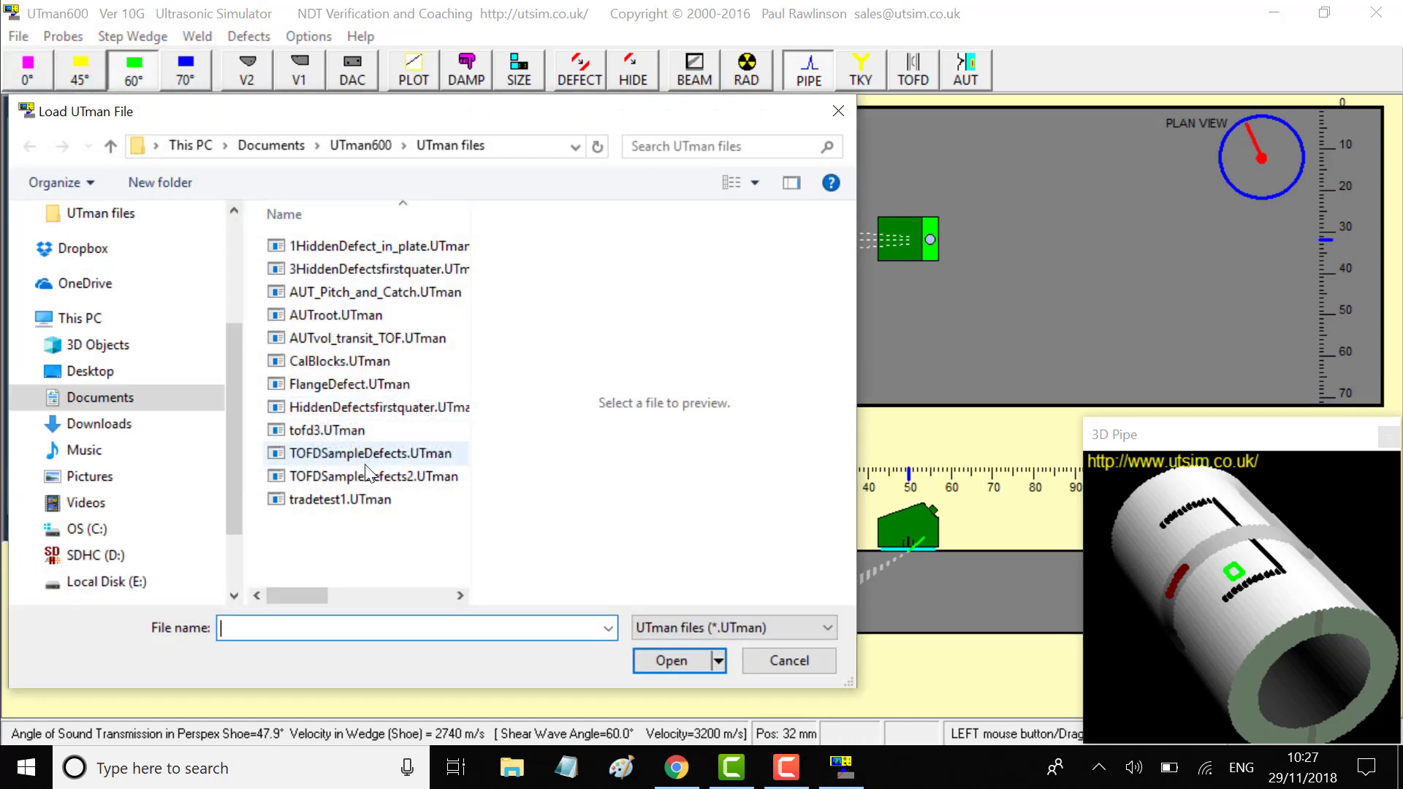
{"action": "left_click", "coordinate": [350, 497]}
{"action": "double_click", "coordinate": [350, 497]}
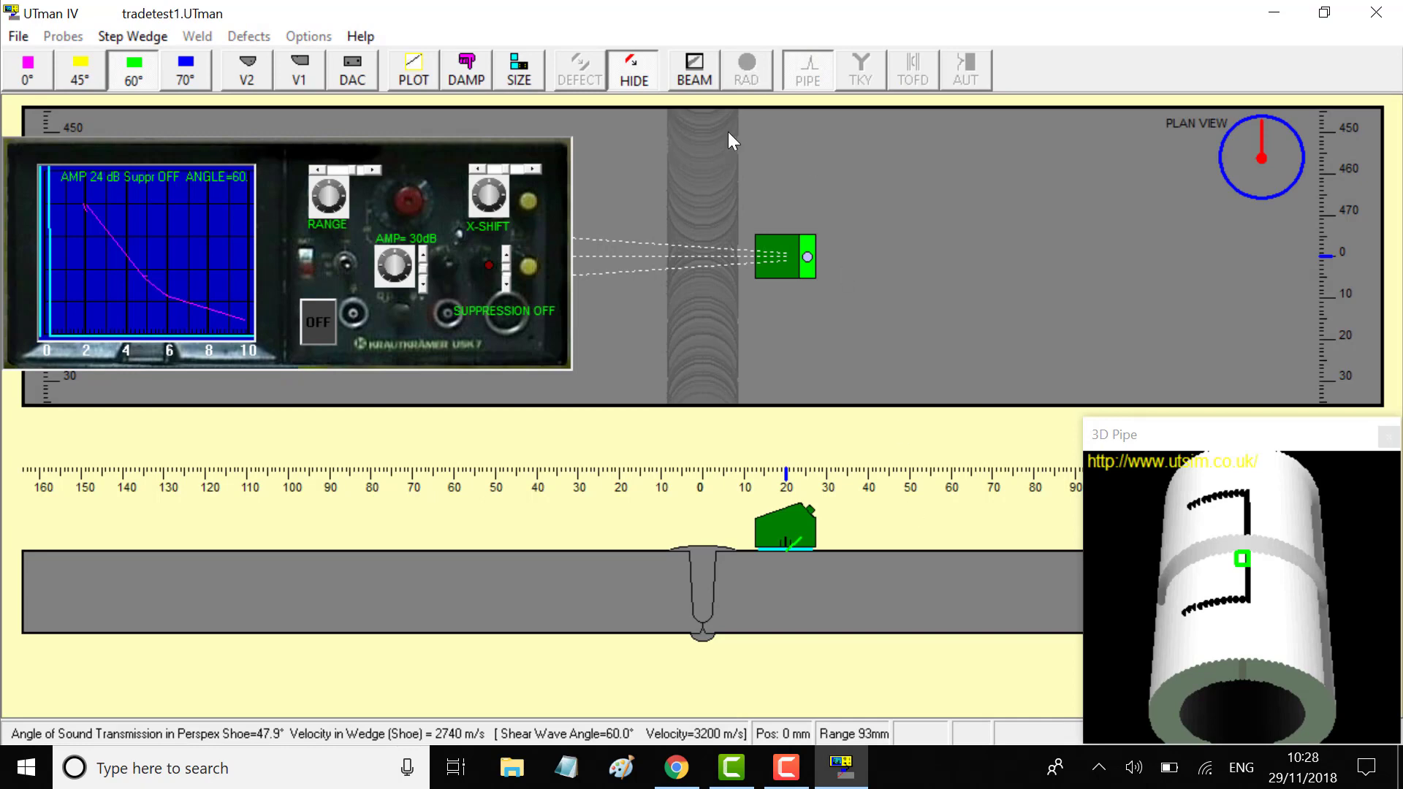
{"action": "left_click_drag", "start_coordinate": [785, 252], "coordinate": [864, 304]}
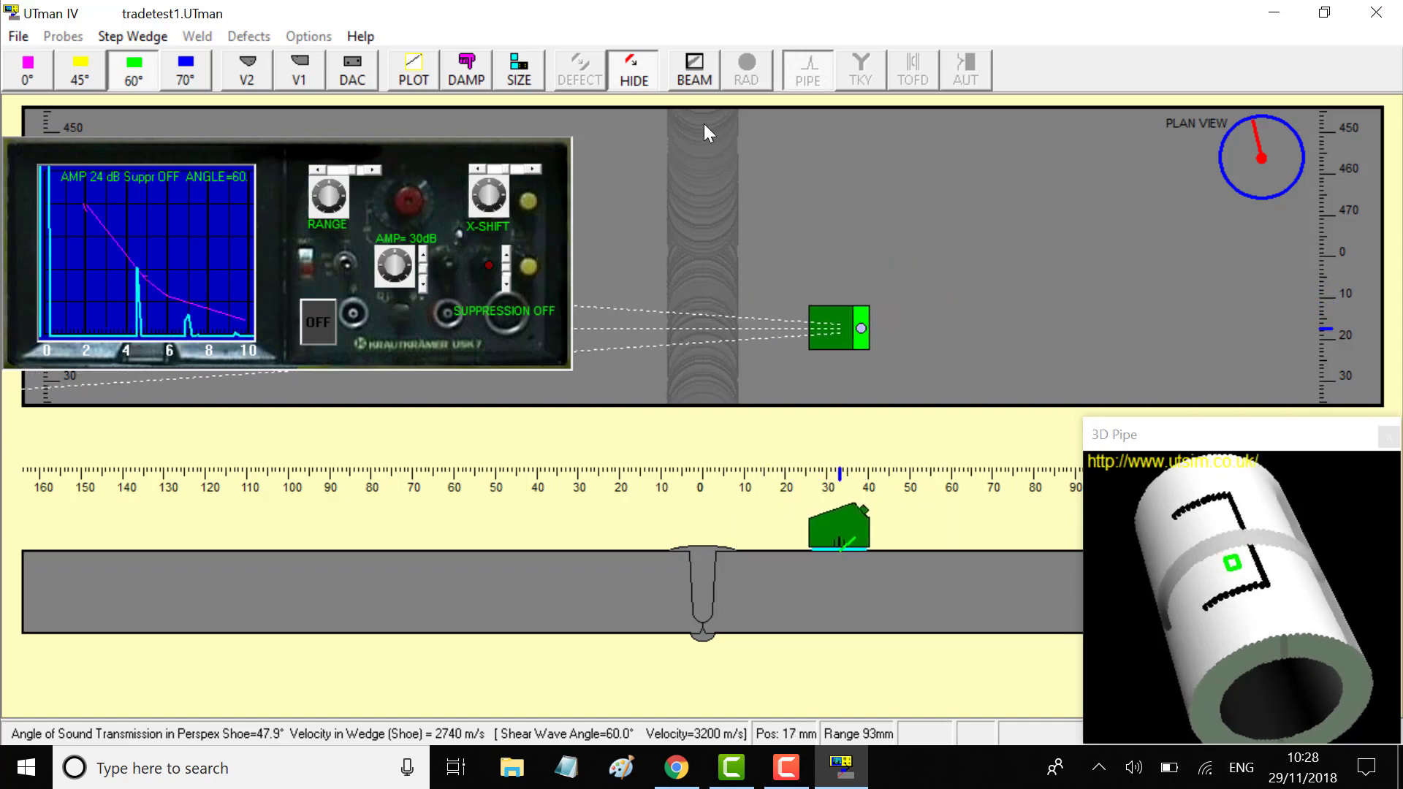
{"action": "left_click", "coordinate": [633, 76]}
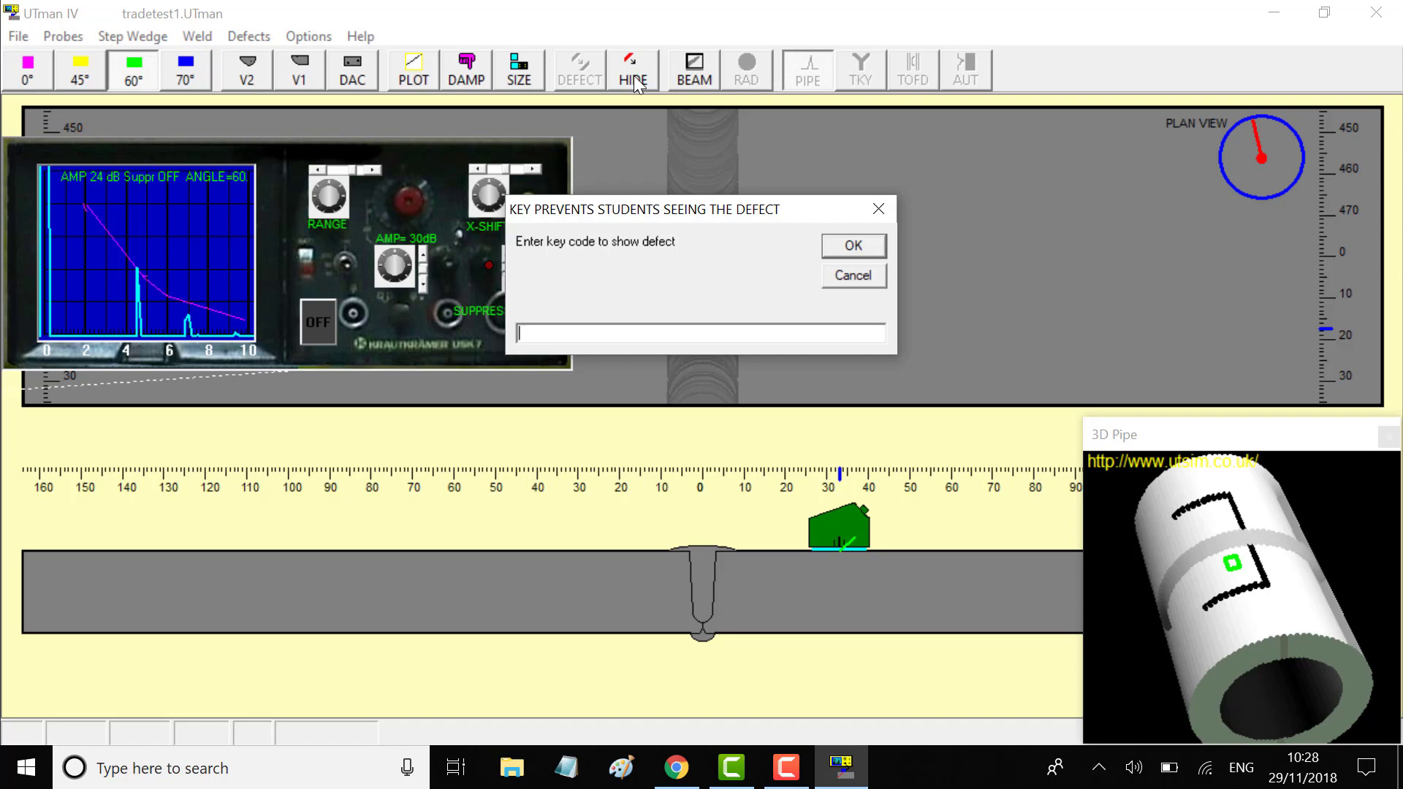
Cancel the key-code prompt and scan the probe along the weld to a tall echo at 26 mm
{"action": "left_click", "coordinate": [853, 275]}
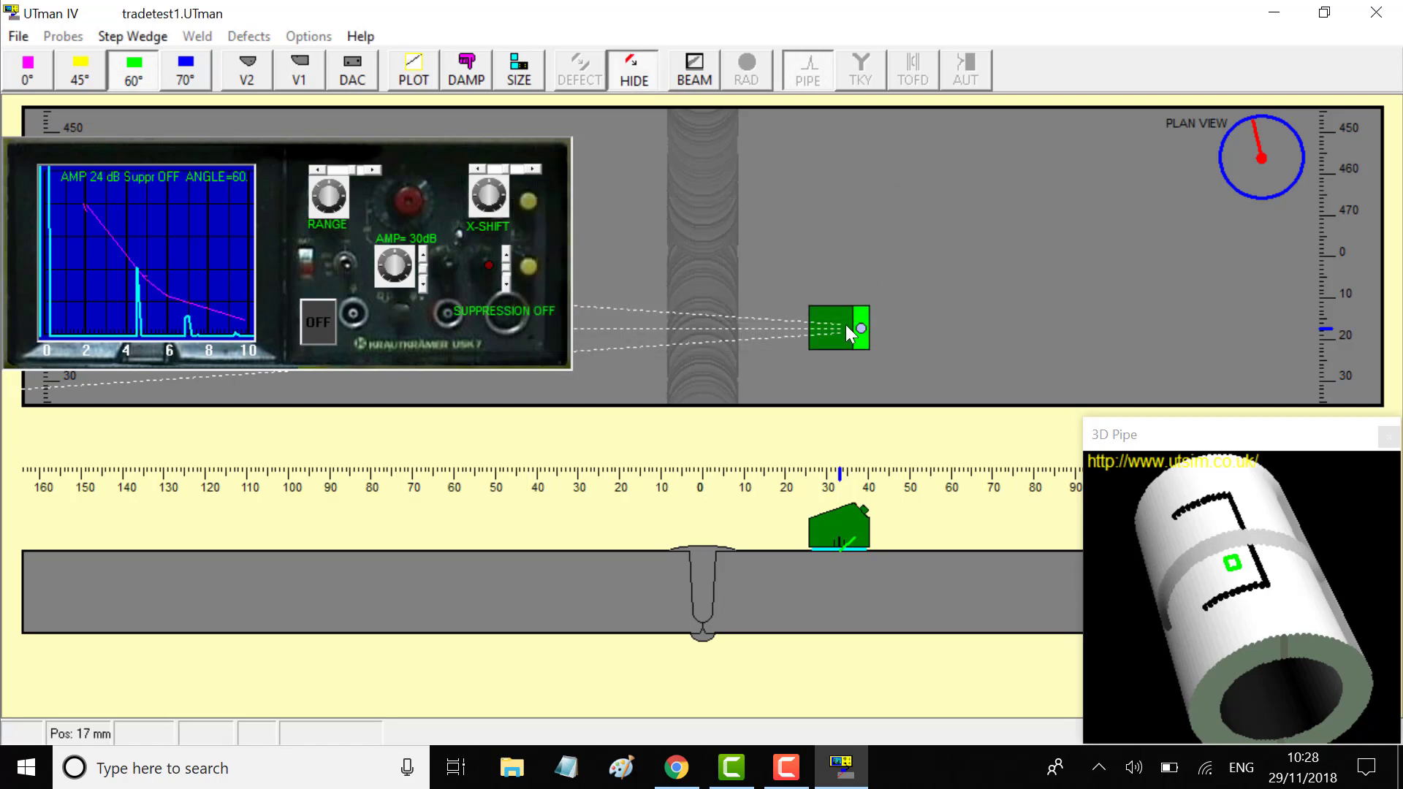
{"action": "left_click_drag", "start_coordinate": [845, 324], "coordinate": [787, 334]}
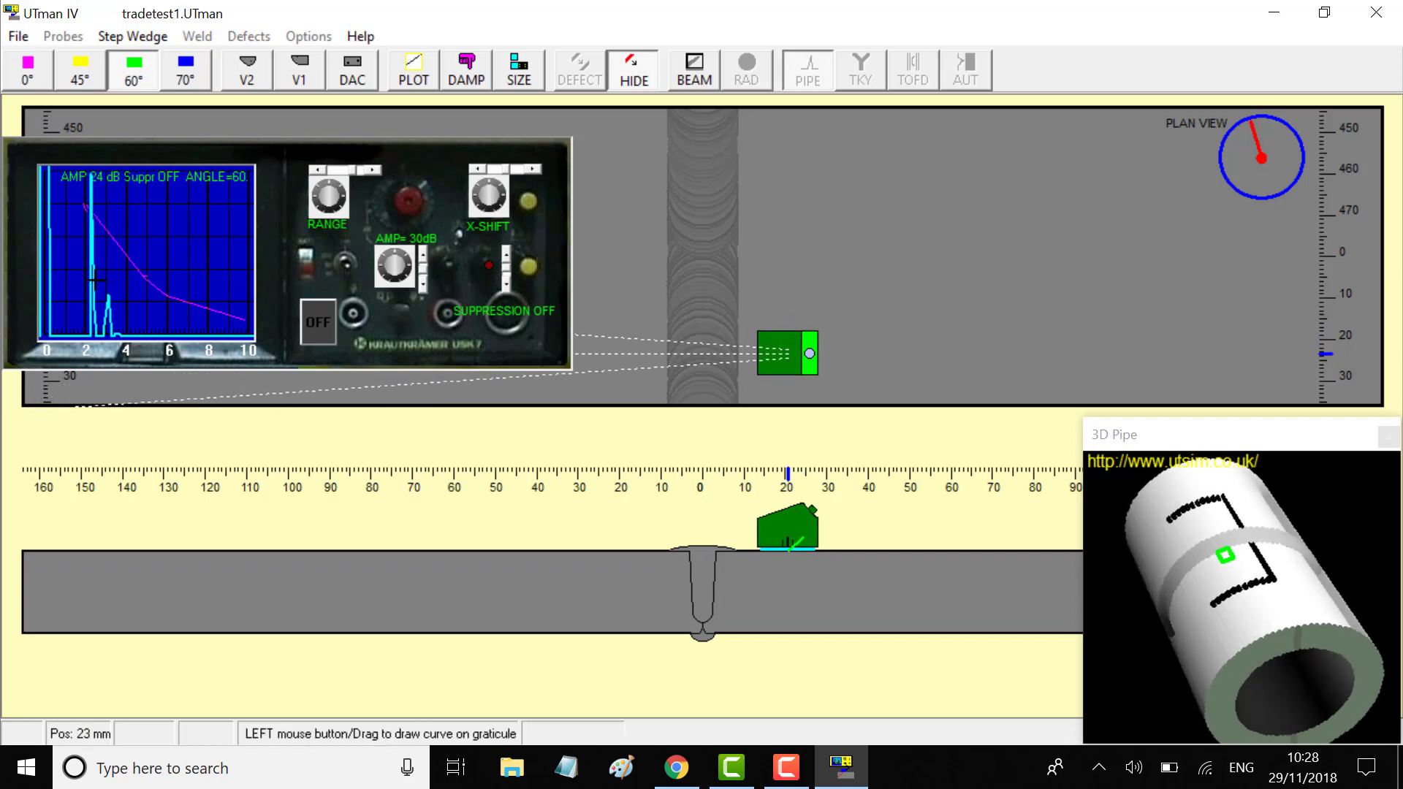
{"action": "left_click_drag", "start_coordinate": [783, 364], "coordinate": [787, 255]}
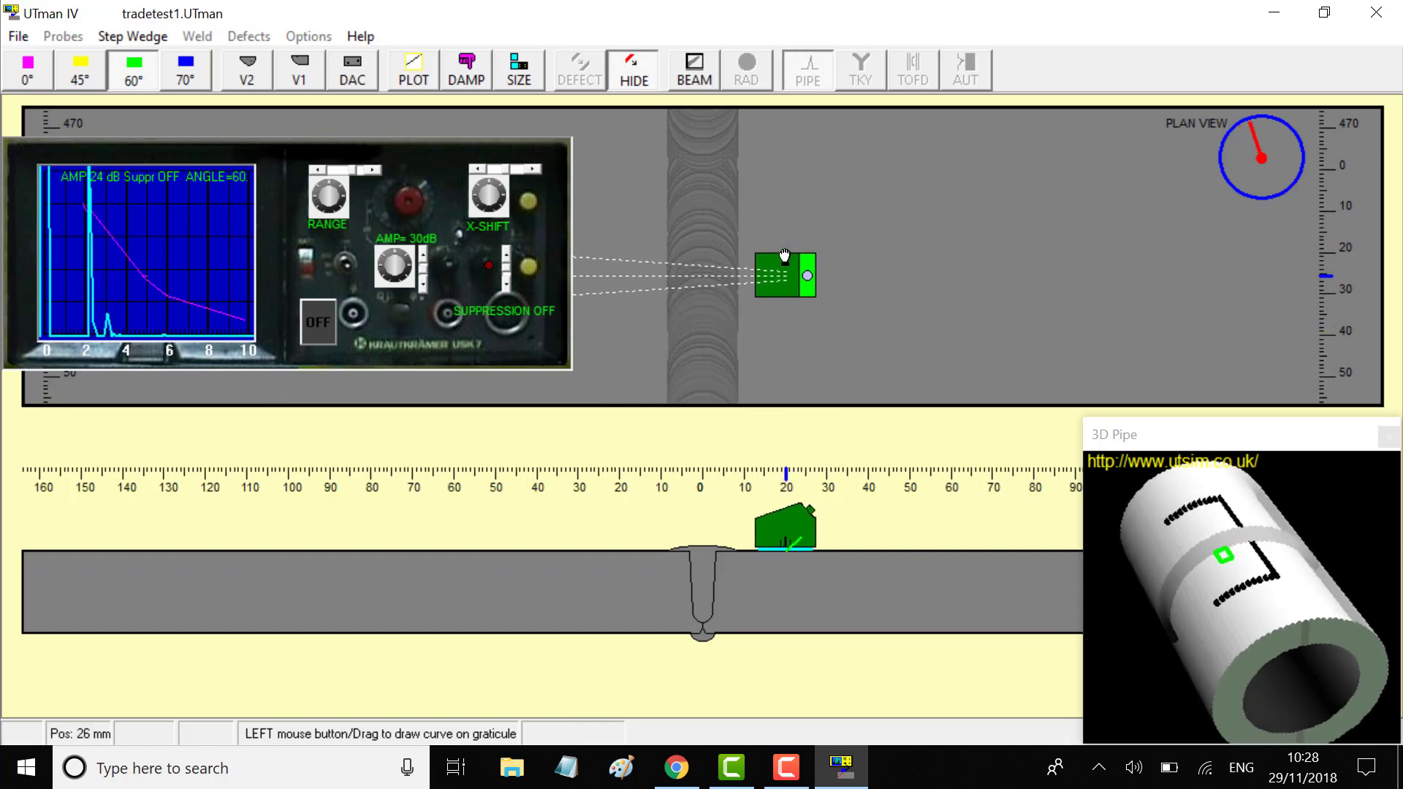
Switch to the V2 calibration block and turn the probe around on it
{"action": "left_click", "coordinate": [247, 67]}
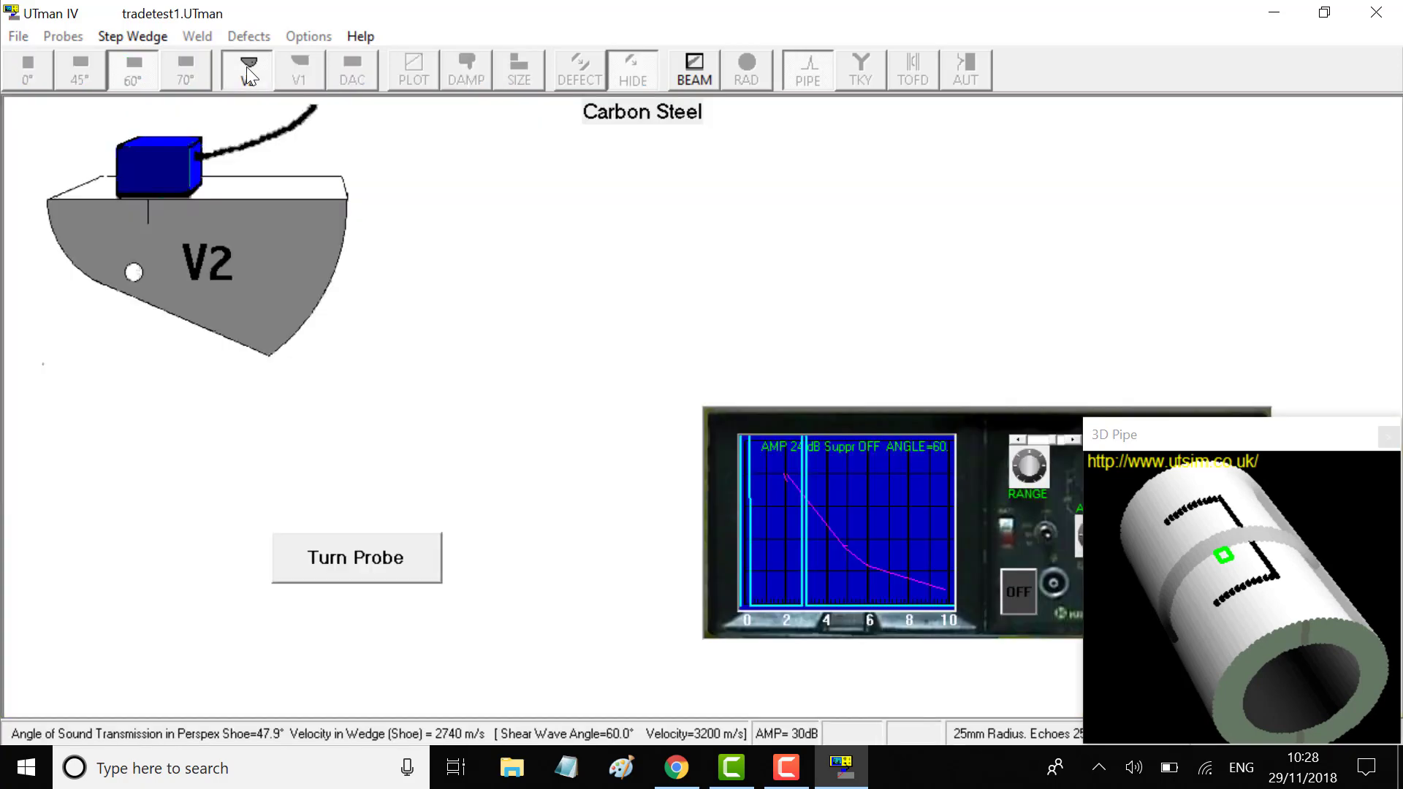
{"action": "left_click_drag", "start_coordinate": [996, 432], "coordinate": [845, 336]}
{"action": "left_click", "coordinate": [409, 556]}
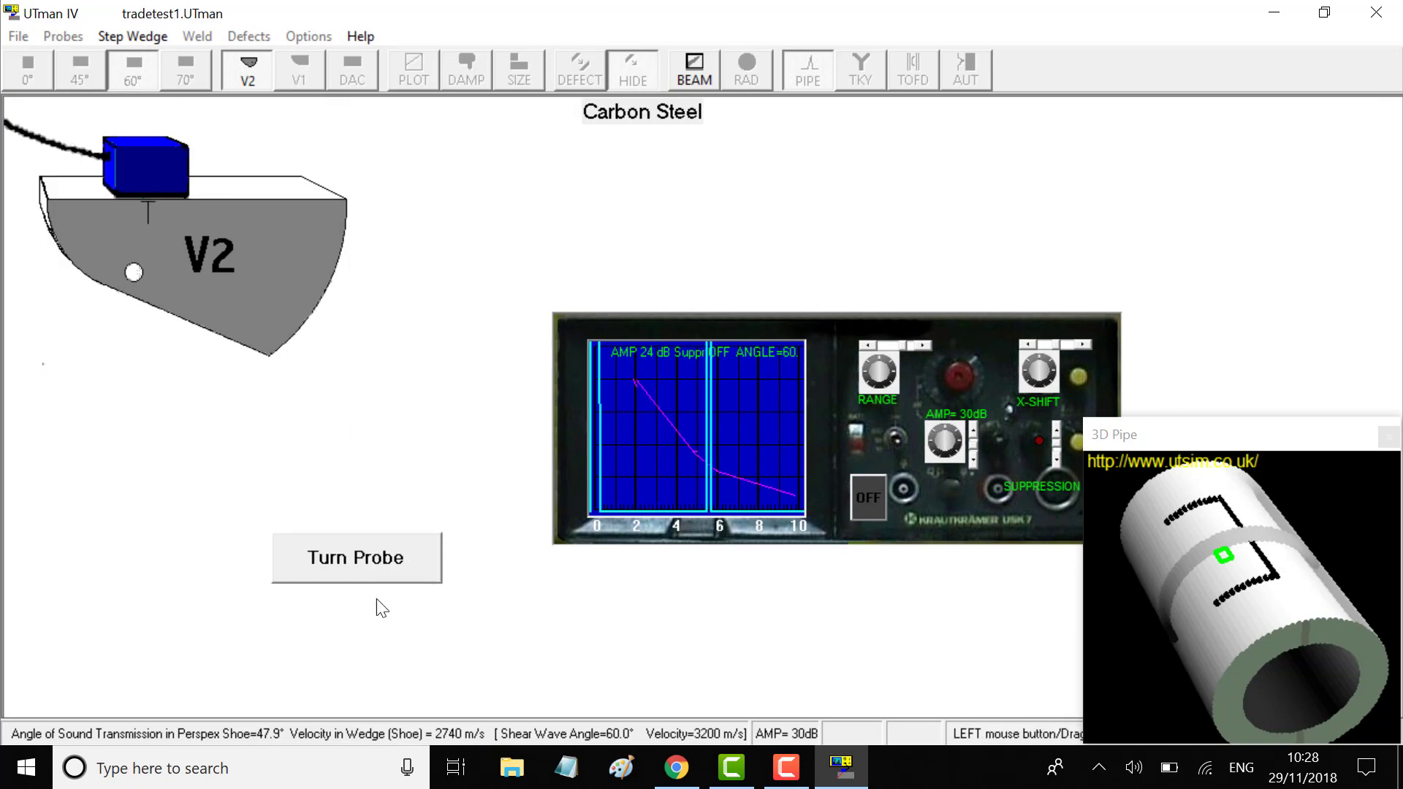
{"action": "left_click", "coordinate": [376, 563]}
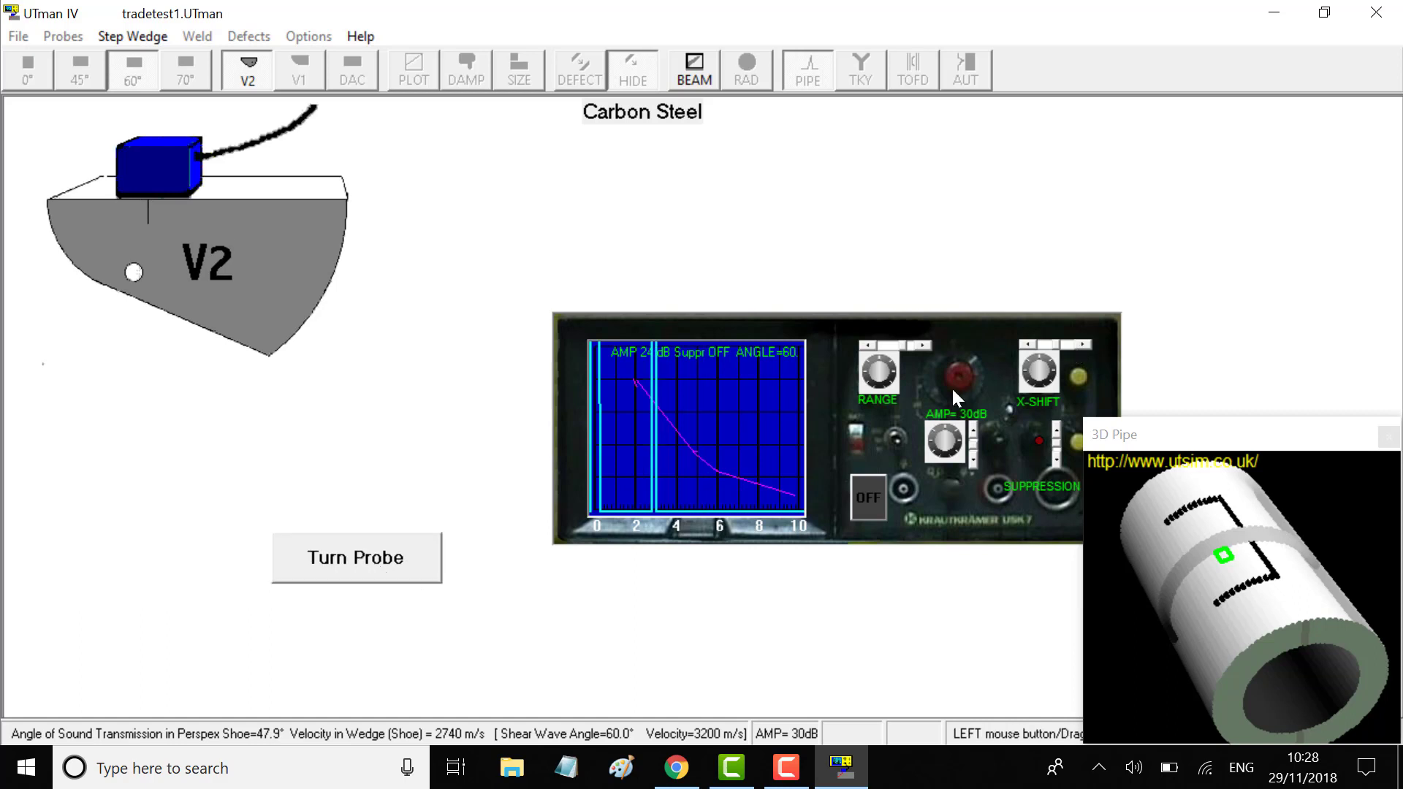
Raise the screen range to 100.1 mm, turn the probe, and return to the weld scan
{"action": "left_click", "coordinate": [867, 346]}
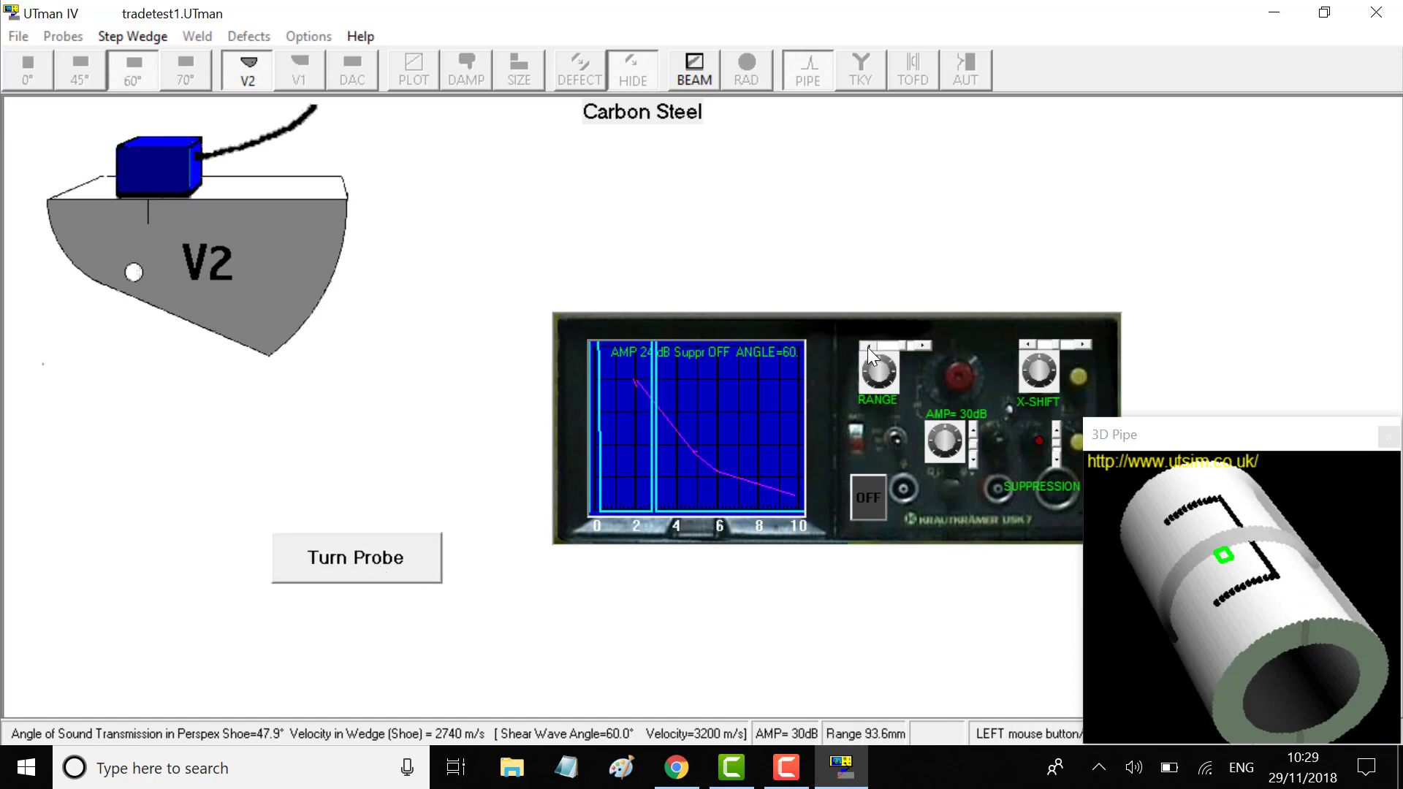
{"action": "left_click", "coordinate": [867, 348]}
{"action": "left_click", "coordinate": [866, 348]}
{"action": "left_click", "coordinate": [867, 348]}
{"action": "left_click", "coordinate": [867, 348]}
{"action": "left_click", "coordinate": [866, 347]}
{"action": "left_click", "coordinate": [866, 347]}
{"action": "left_click", "coordinate": [867, 348]}
{"action": "left_click", "coordinate": [867, 348]}
{"action": "left_click", "coordinate": [867, 348]}
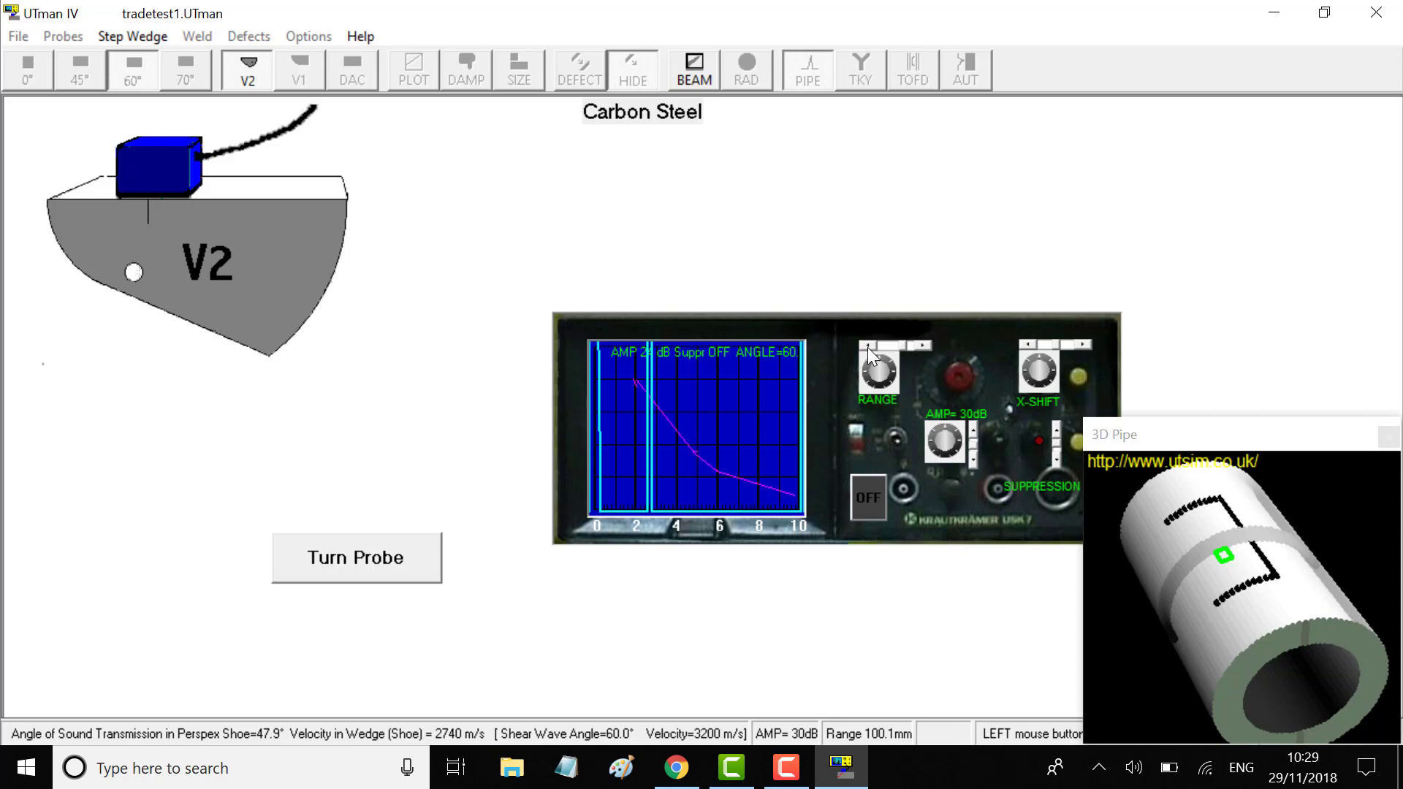
{"action": "left_click", "coordinate": [418, 556]}
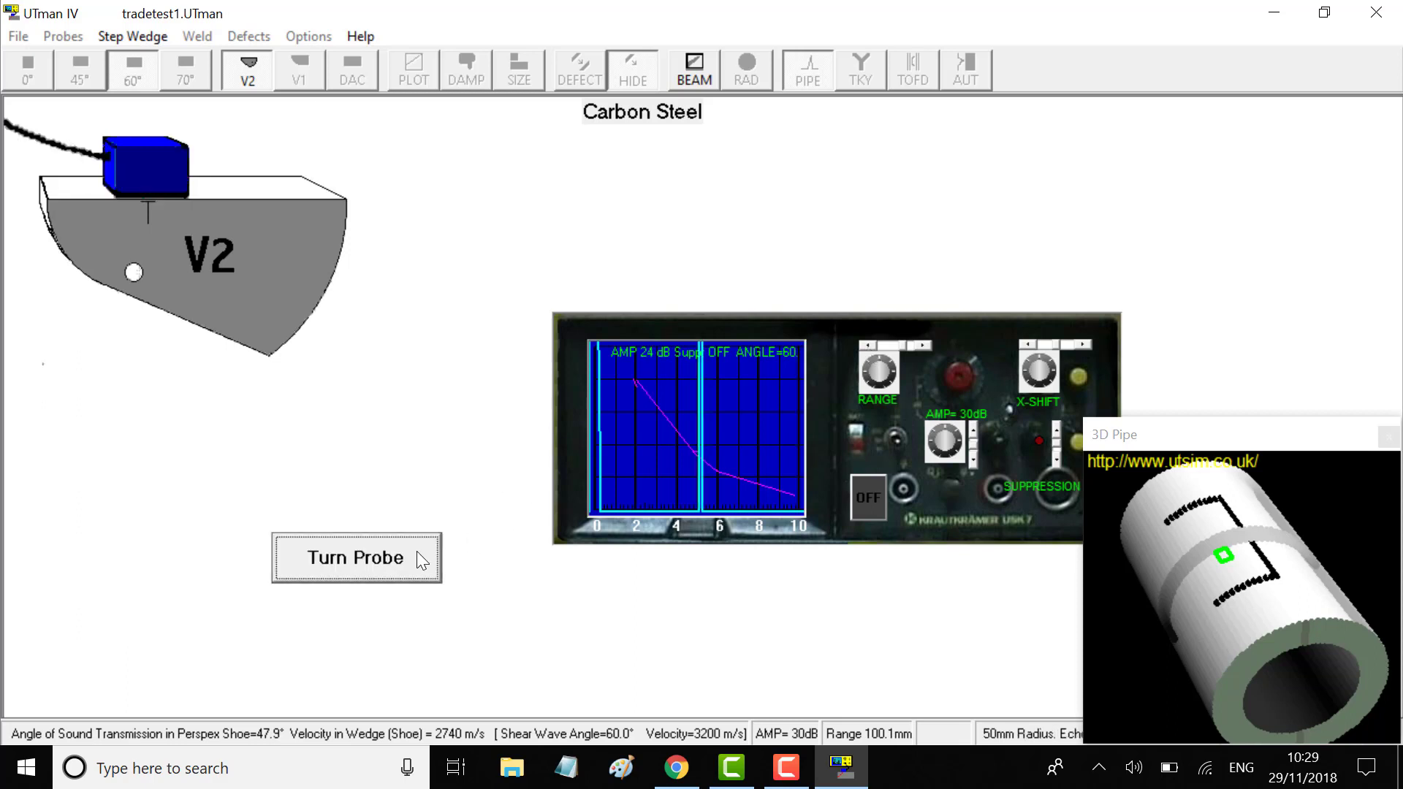
{"action": "left_click", "coordinate": [257, 61]}
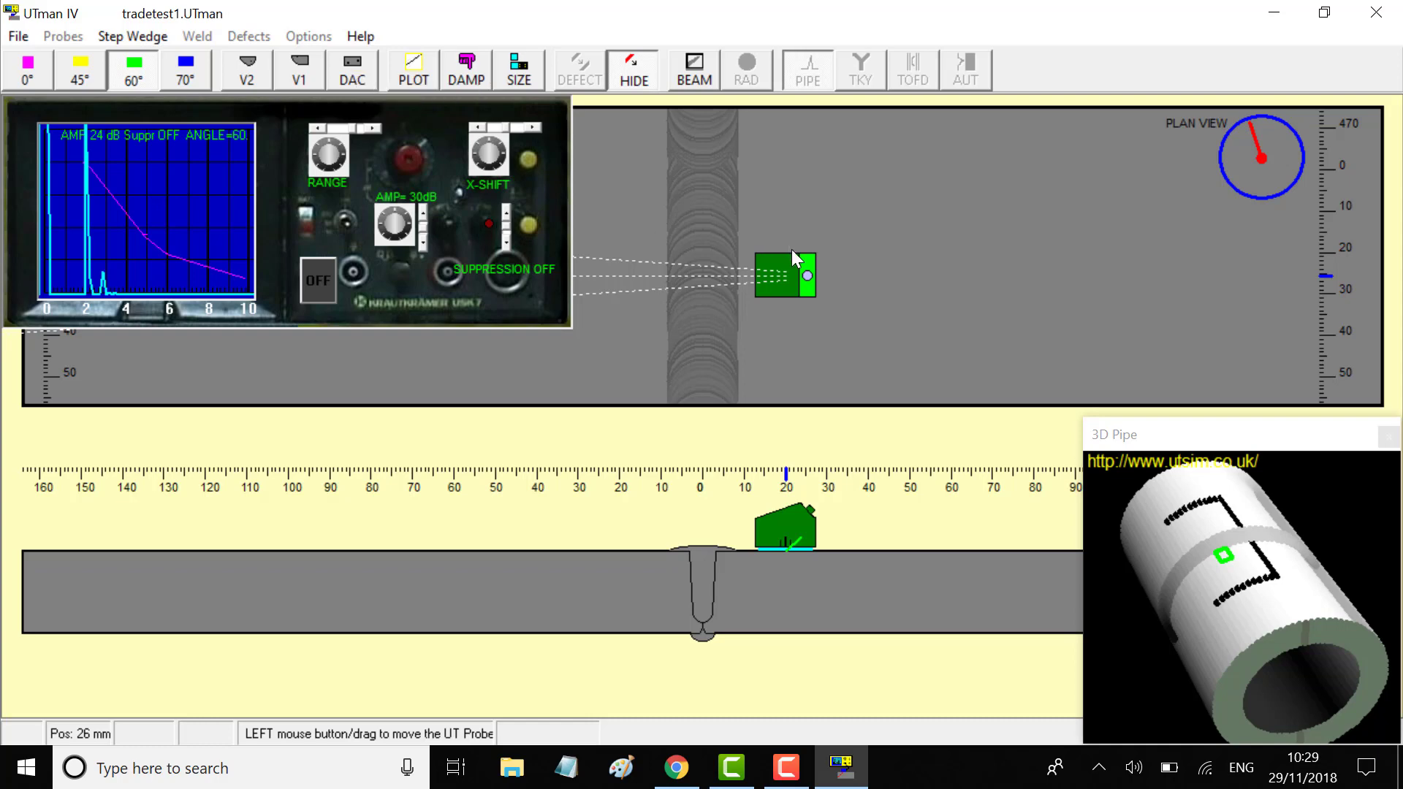
Place the probe at 20 mm over the defect start and bring up a blank Notepad
{"action": "mouse_move", "coordinate": [791, 250]}
{"action": "left_mouse_down"}
{"action": "mouse_move", "coordinate": [770, 273]}
{"action": "mouse_move", "coordinate": [827, 275]}
{"action": "mouse_move", "coordinate": [775, 268]}
{"action": "mouse_move", "coordinate": [783, 218]}
{"action": "mouse_move", "coordinate": [780, 231]}
{"action": "left_mouse_up"}
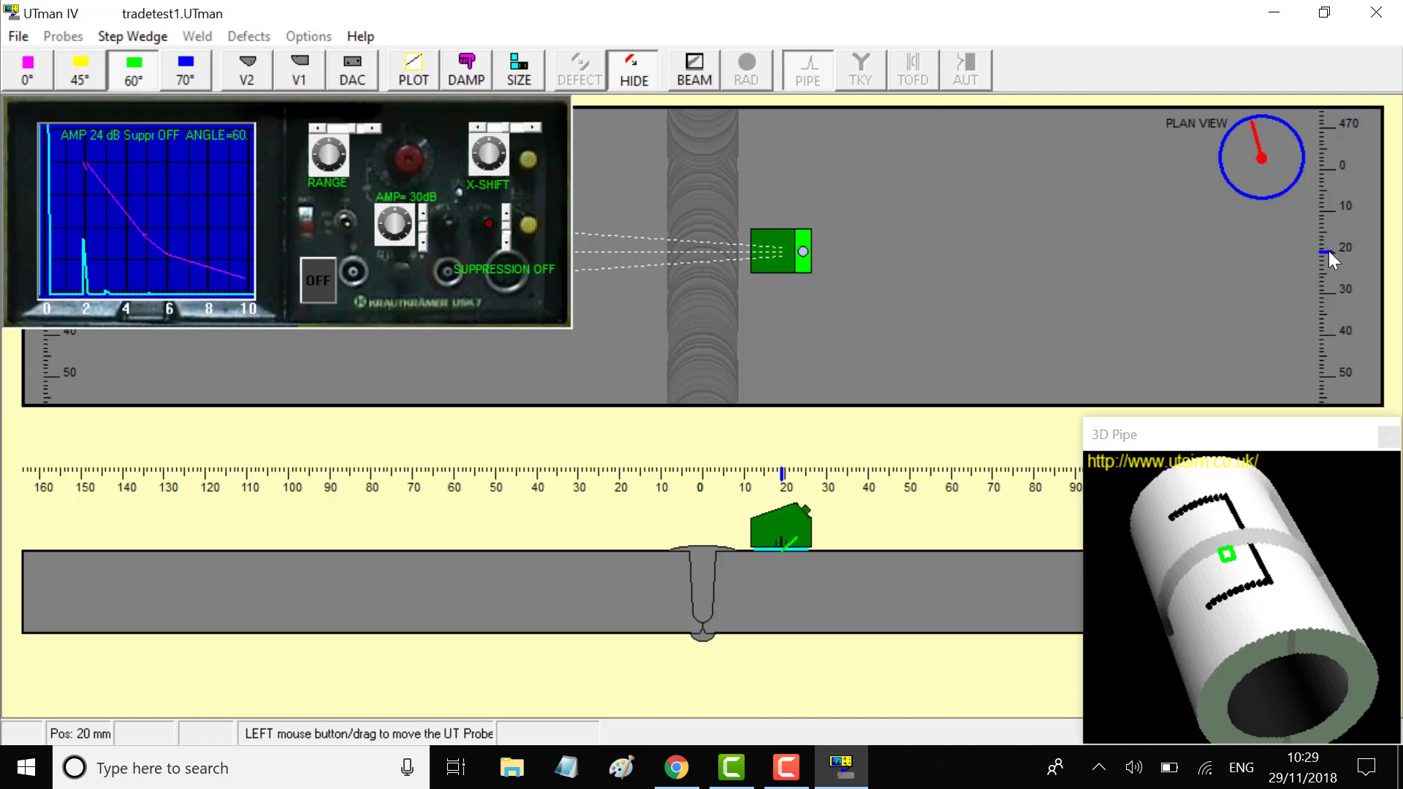
{"action": "left_click", "coordinate": [570, 768]}
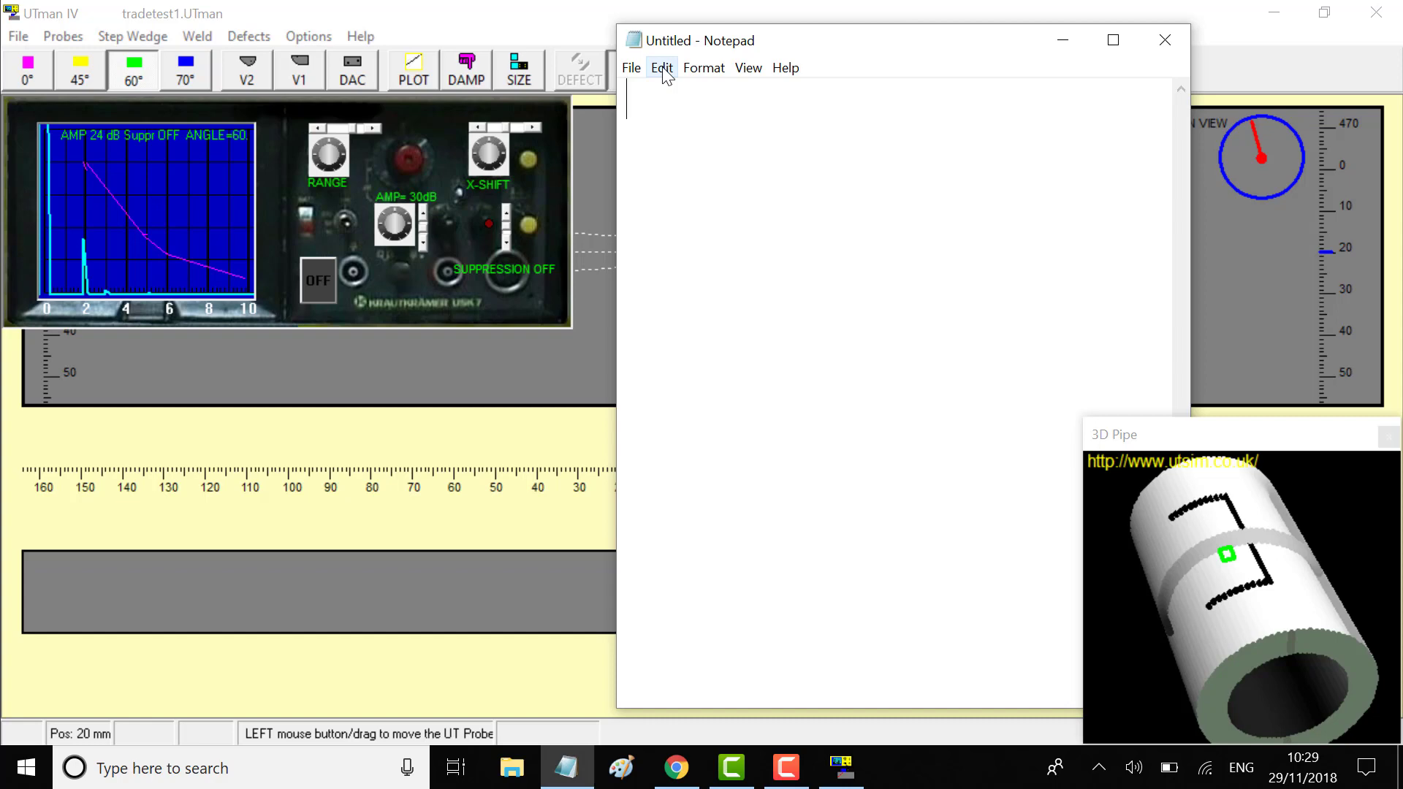
Note 'defect 1 start at 20mm' in Notepad, then reposition the simulator probe near the weld start
{"action": "type", "text": "defect "}
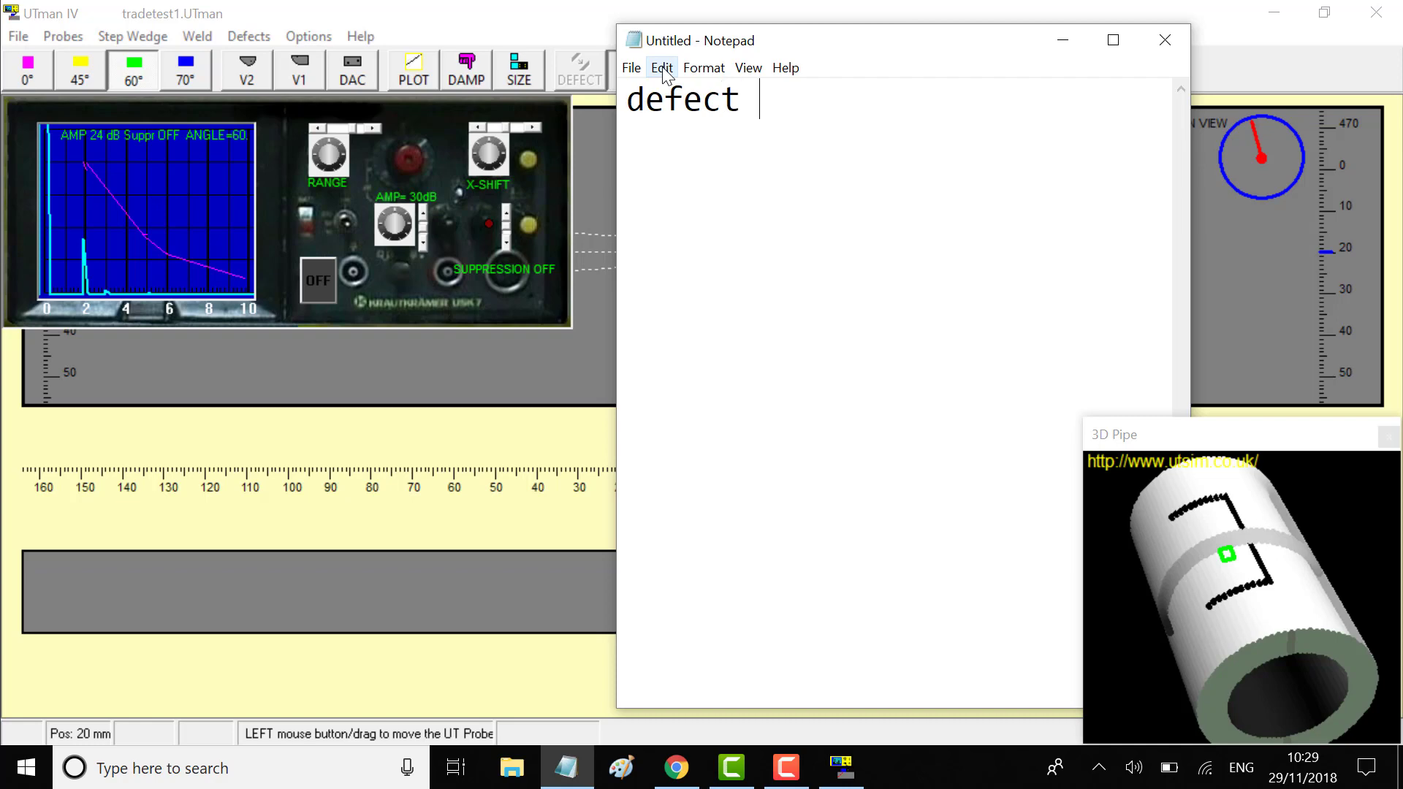
{"action": "type", "text": "1 start "}
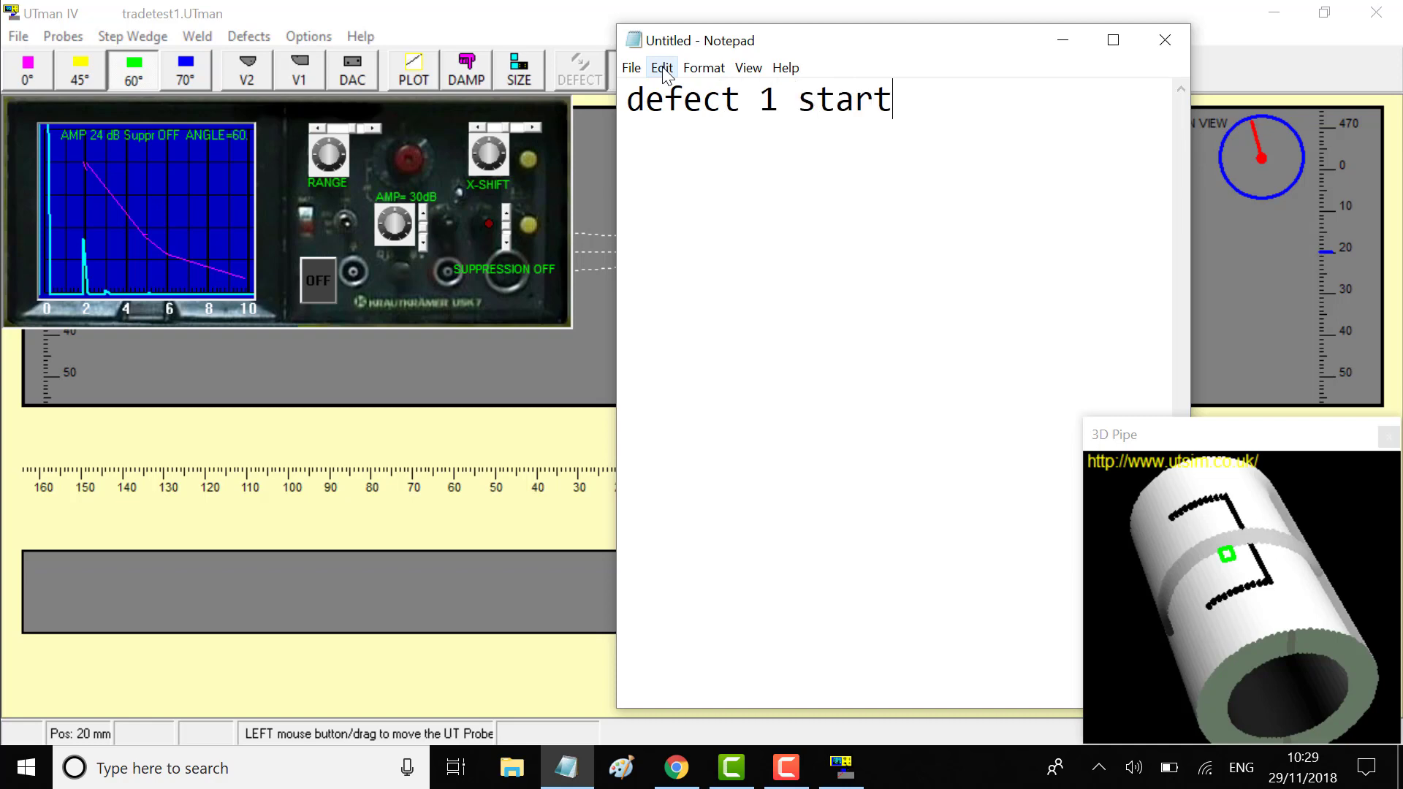
{"action": "type", "text": "at 20mm"}
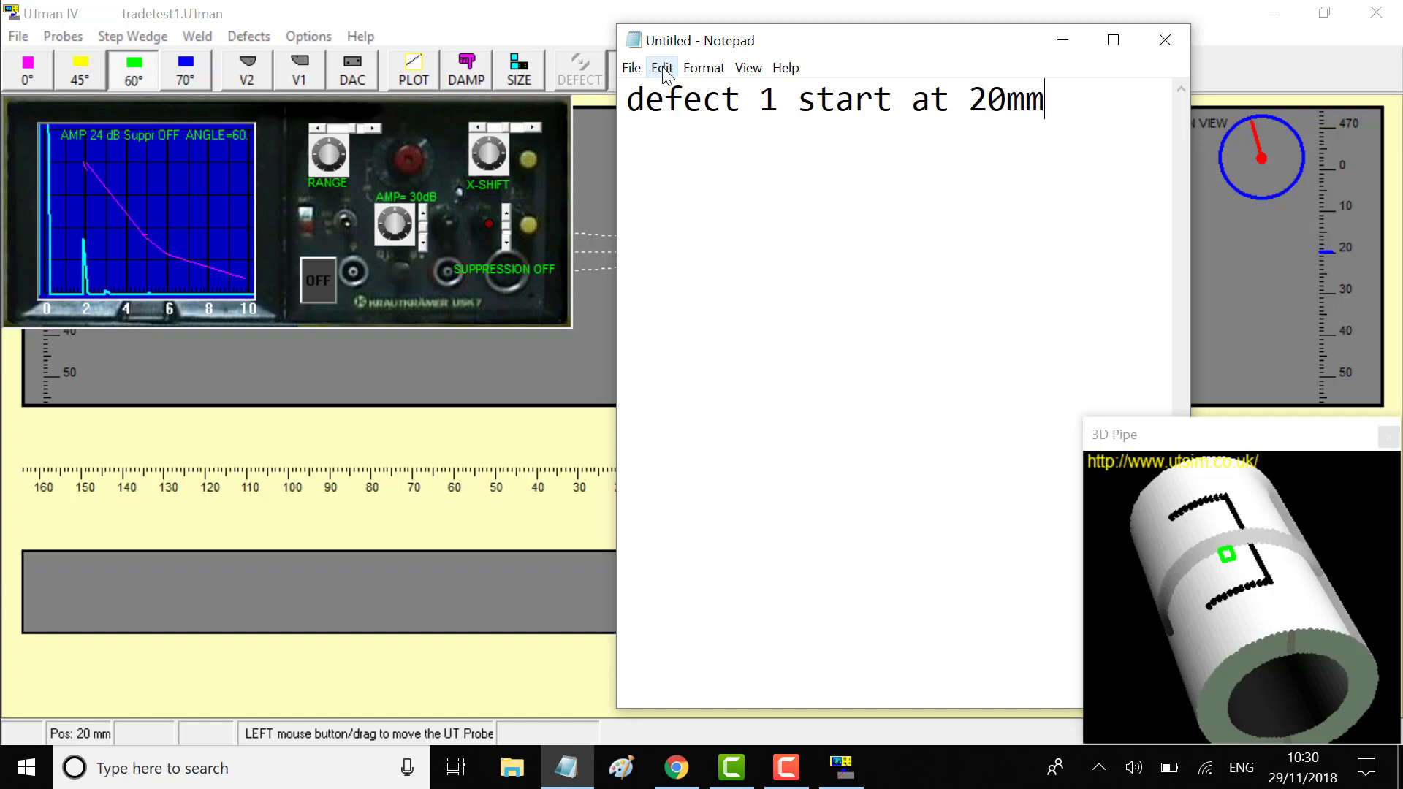
{"action": "key", "text": "Return"}
{"action": "left_click", "coordinate": [600, 173]}
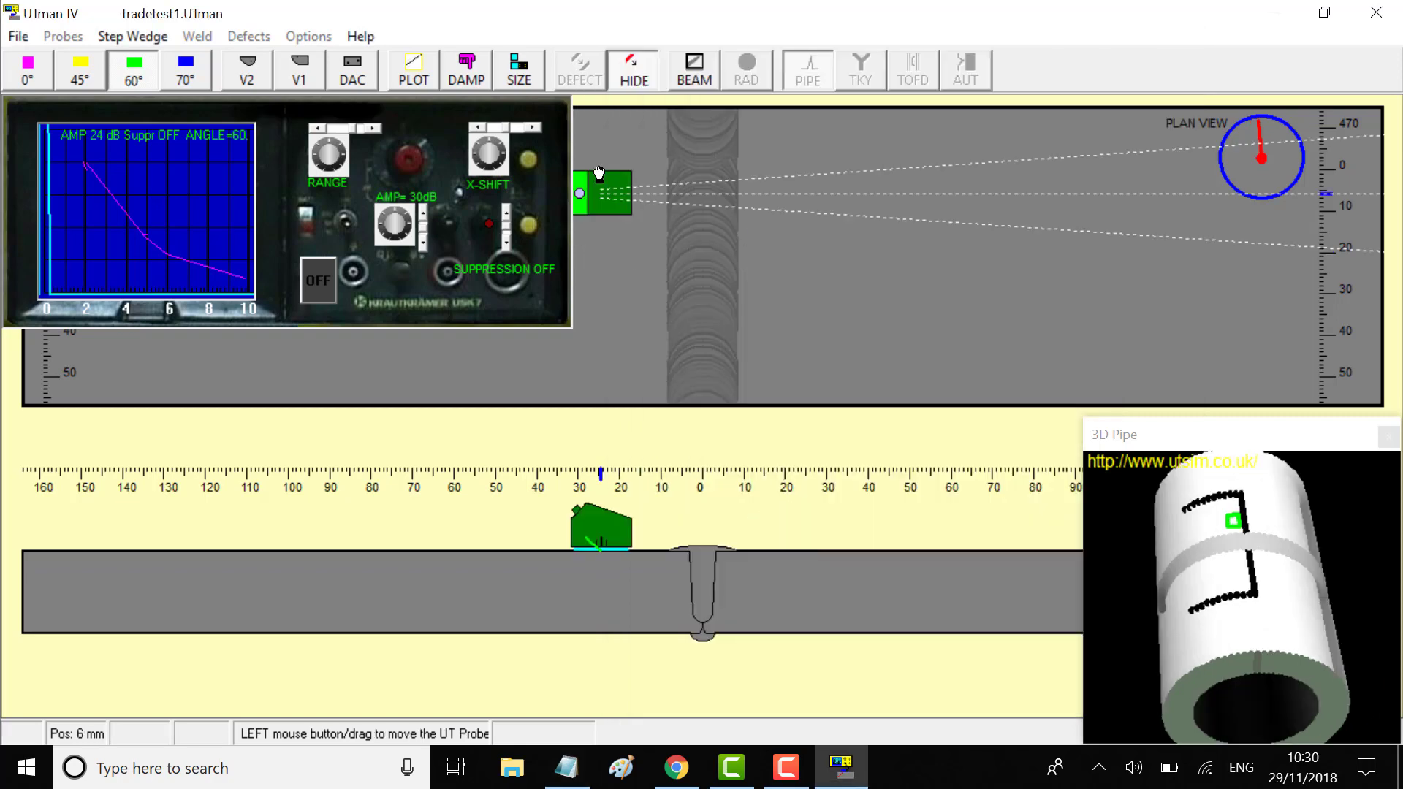
{"action": "left_click", "coordinate": [806, 196]}
{"action": "left_click_drag", "start_coordinate": [806, 196], "coordinate": [787, 249]}
Step the probe with the arrow keys to locate the defect end at 53 mm
{"action": "key", "text": "Down"}
{"action": "key", "text": "Down"}
{"action": "key", "text": "Down"}
{"action": "key", "text": "Down"}
{"action": "key", "text": "Down"}
{"action": "key", "text": "Down"}
{"action": "key", "text": "Down"}
{"action": "key", "text": "Down"}
{"action": "key", "text": "Down"}
{"action": "key", "text": "Down"}
{"action": "key", "text": "Down"}
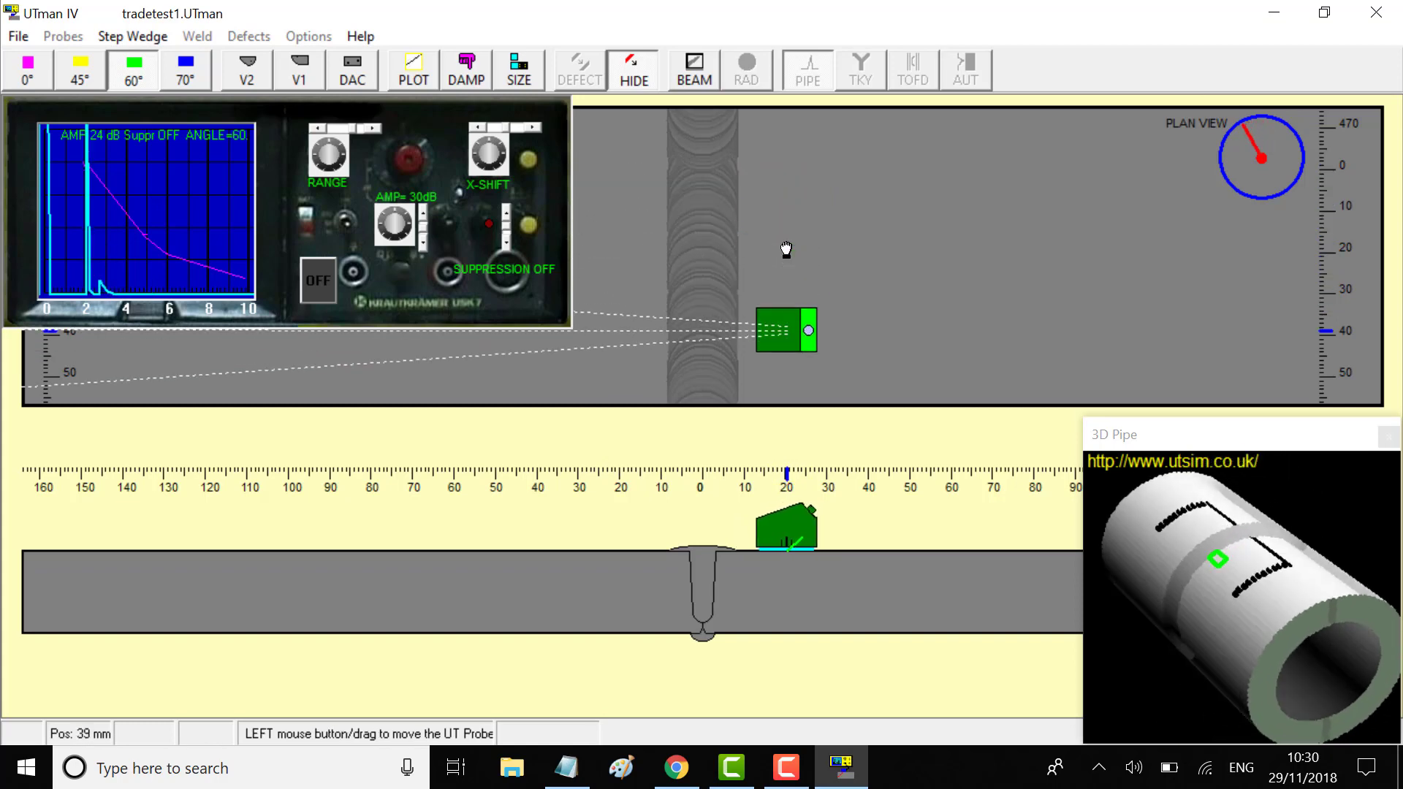
{"action": "key", "text": "Down"}
{"action": "key", "text": "Down"}
{"action": "key", "text": "Down"}
{"action": "key", "text": "Down"}
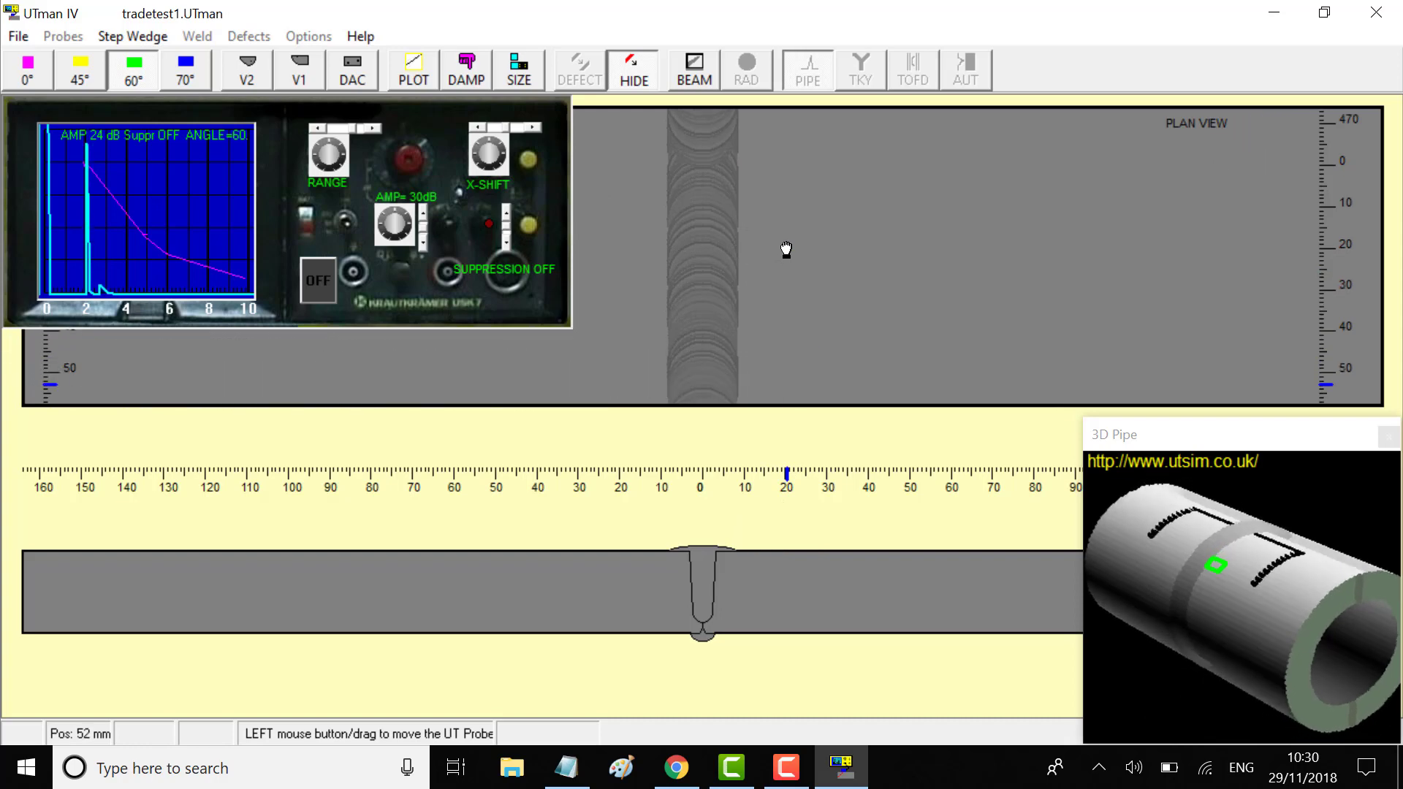
{"action": "key", "text": "Up"}
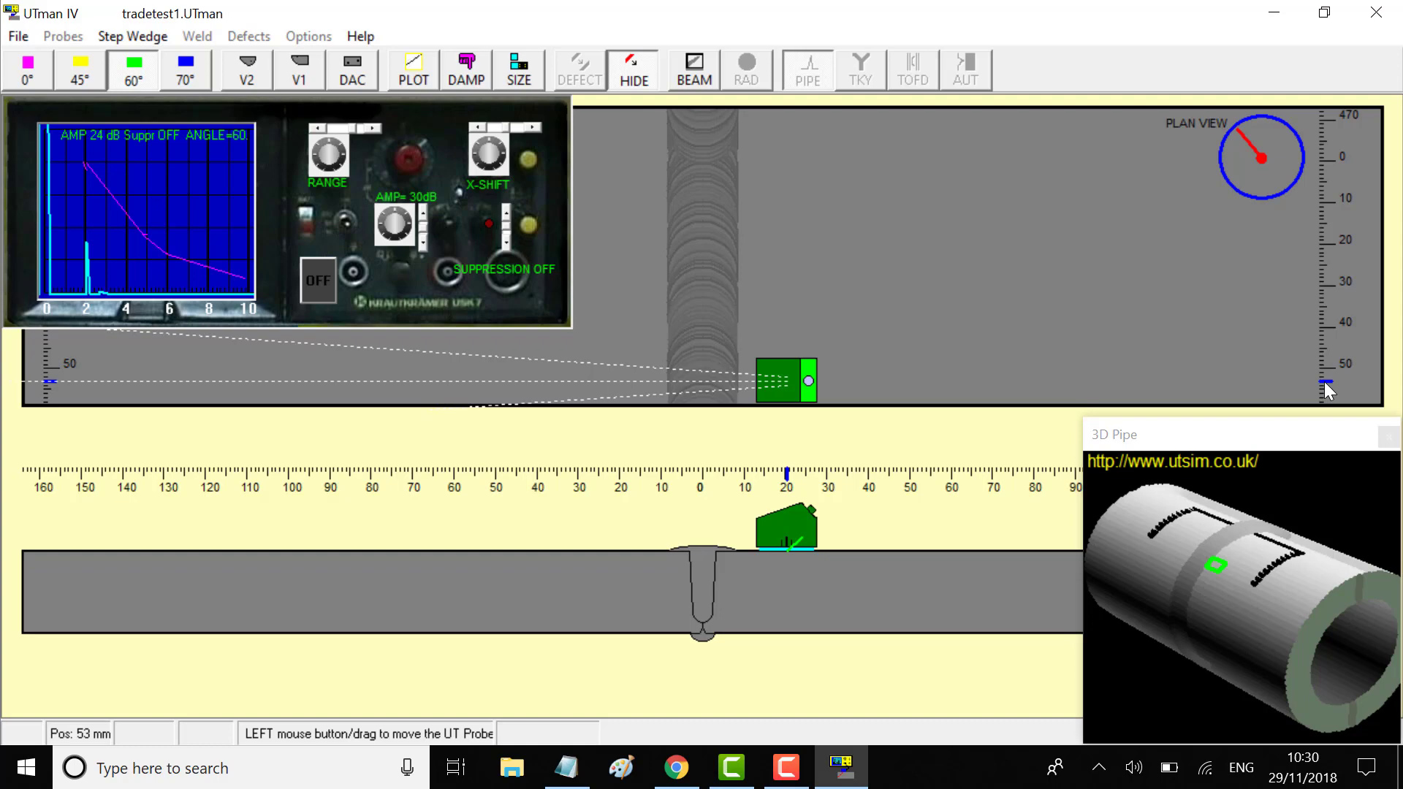
{"action": "key", "text": "Up"}
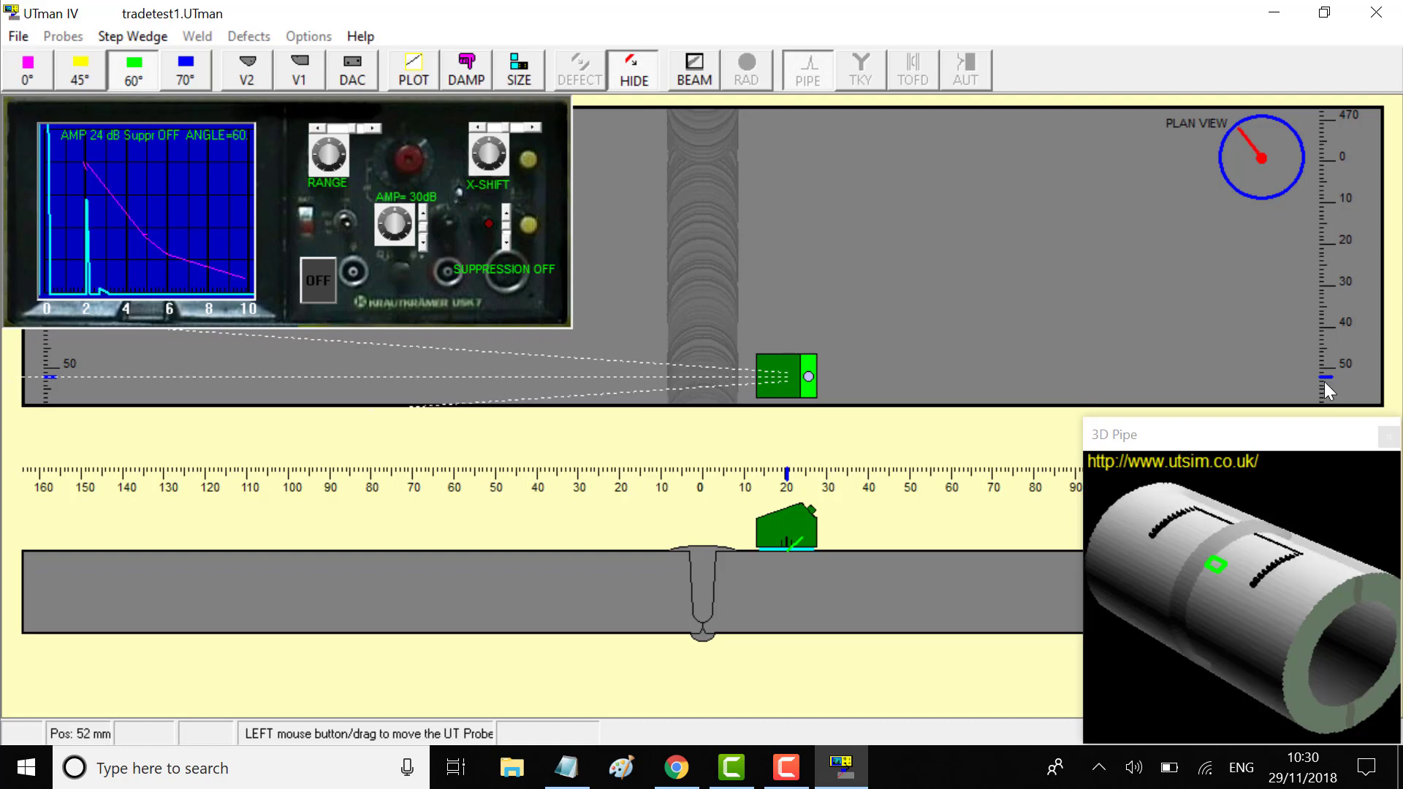
{"action": "key", "text": "Down"}
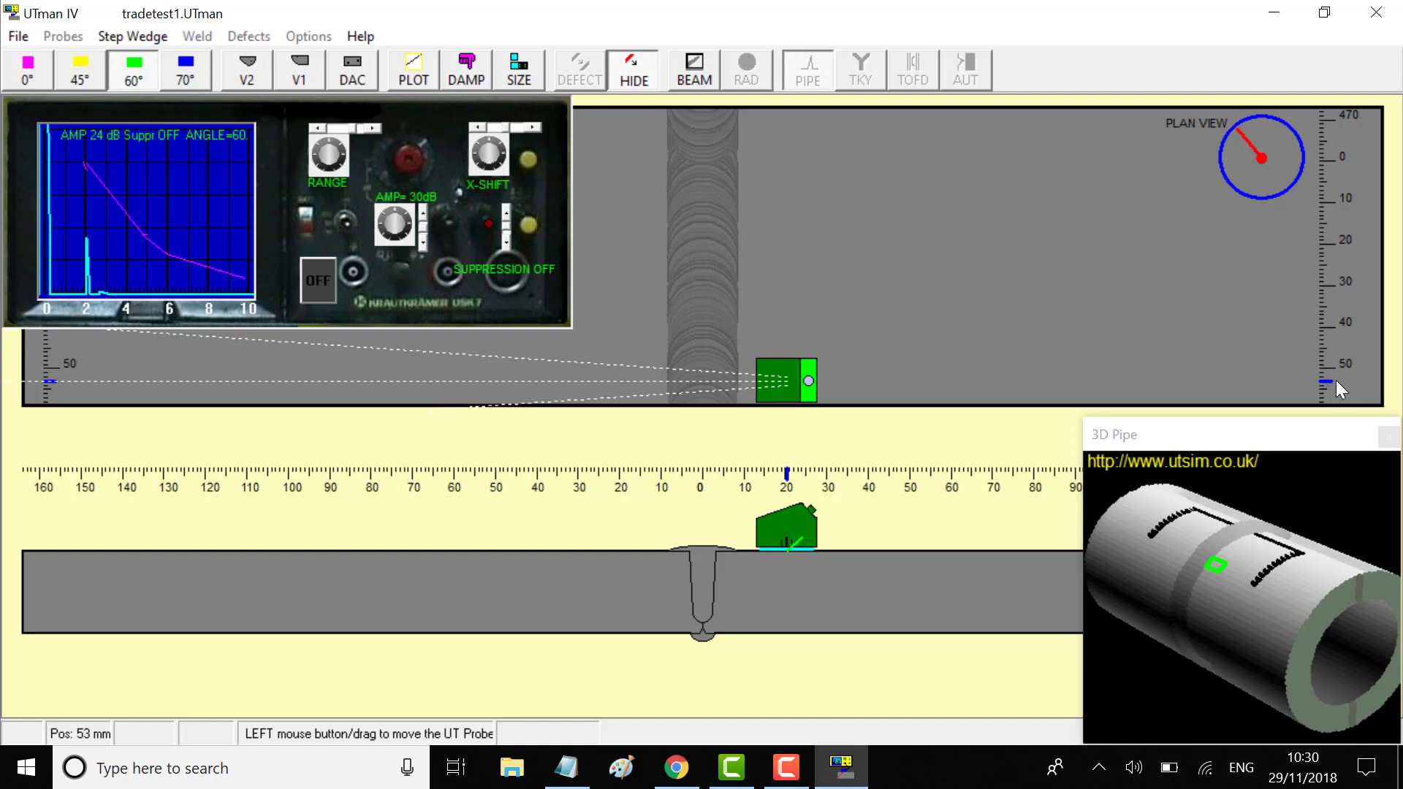
{"action": "key", "text": "Down"}
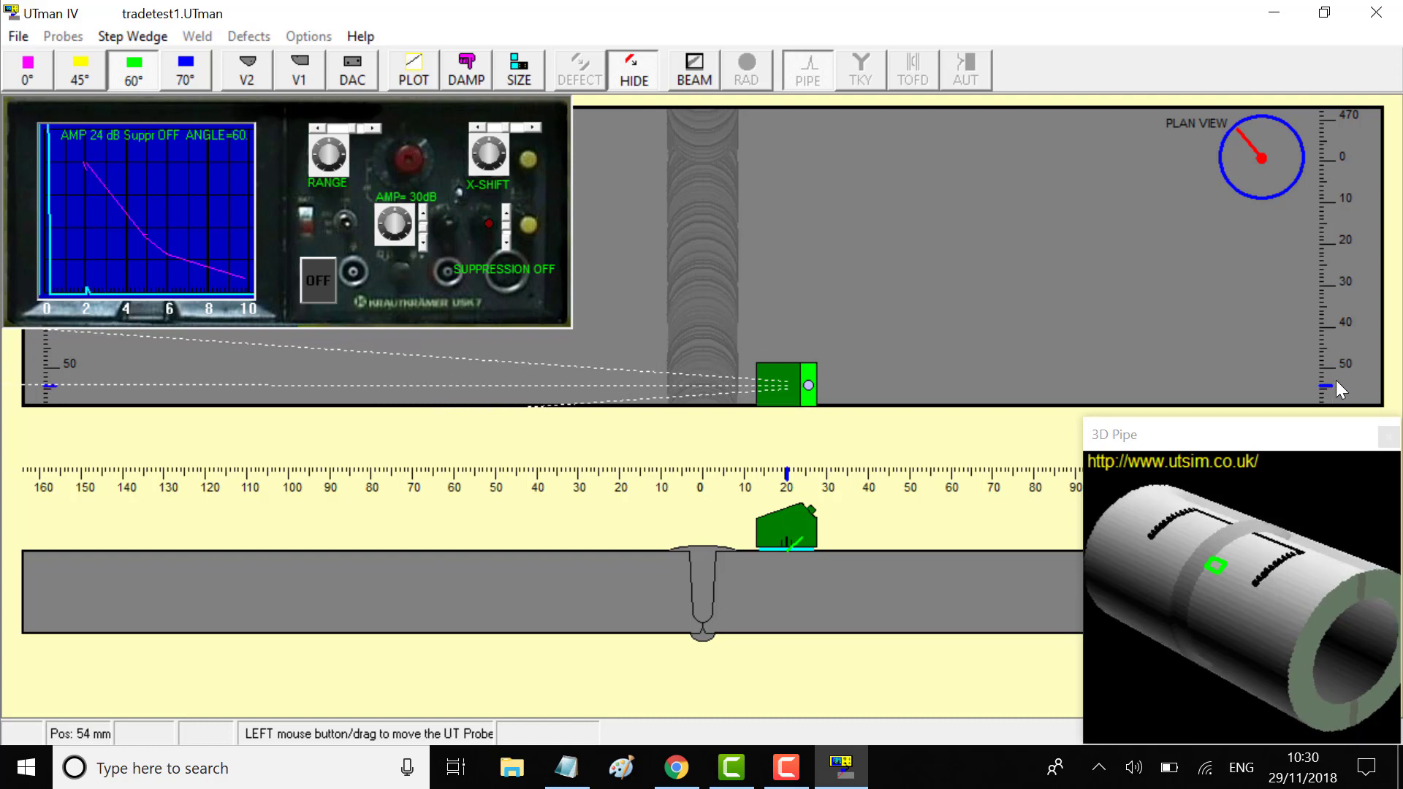
{"action": "key", "text": "Up"}
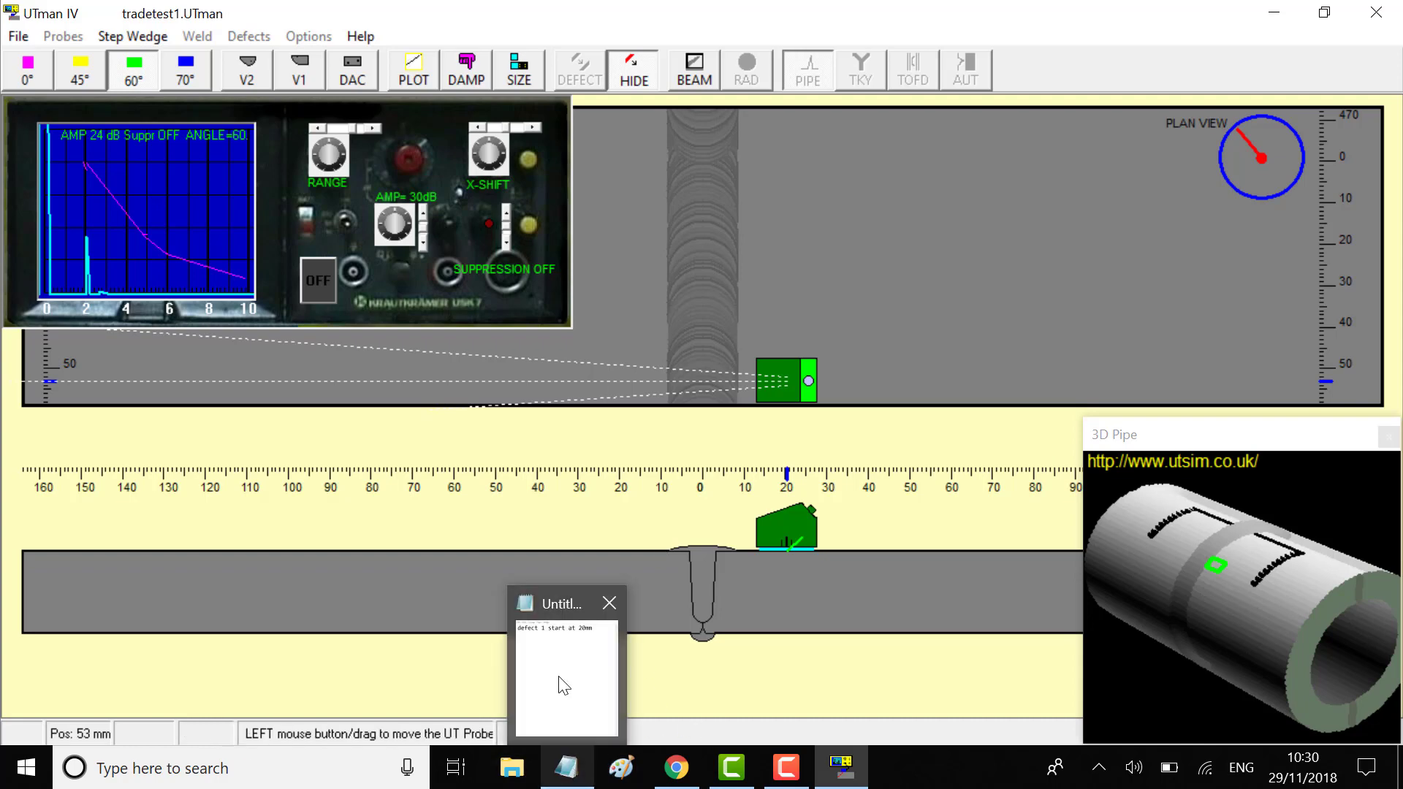
Add a second line 'defect 1 end at 53mm' by copying and editing the start line
{"action": "left_click", "coordinate": [558, 682]}
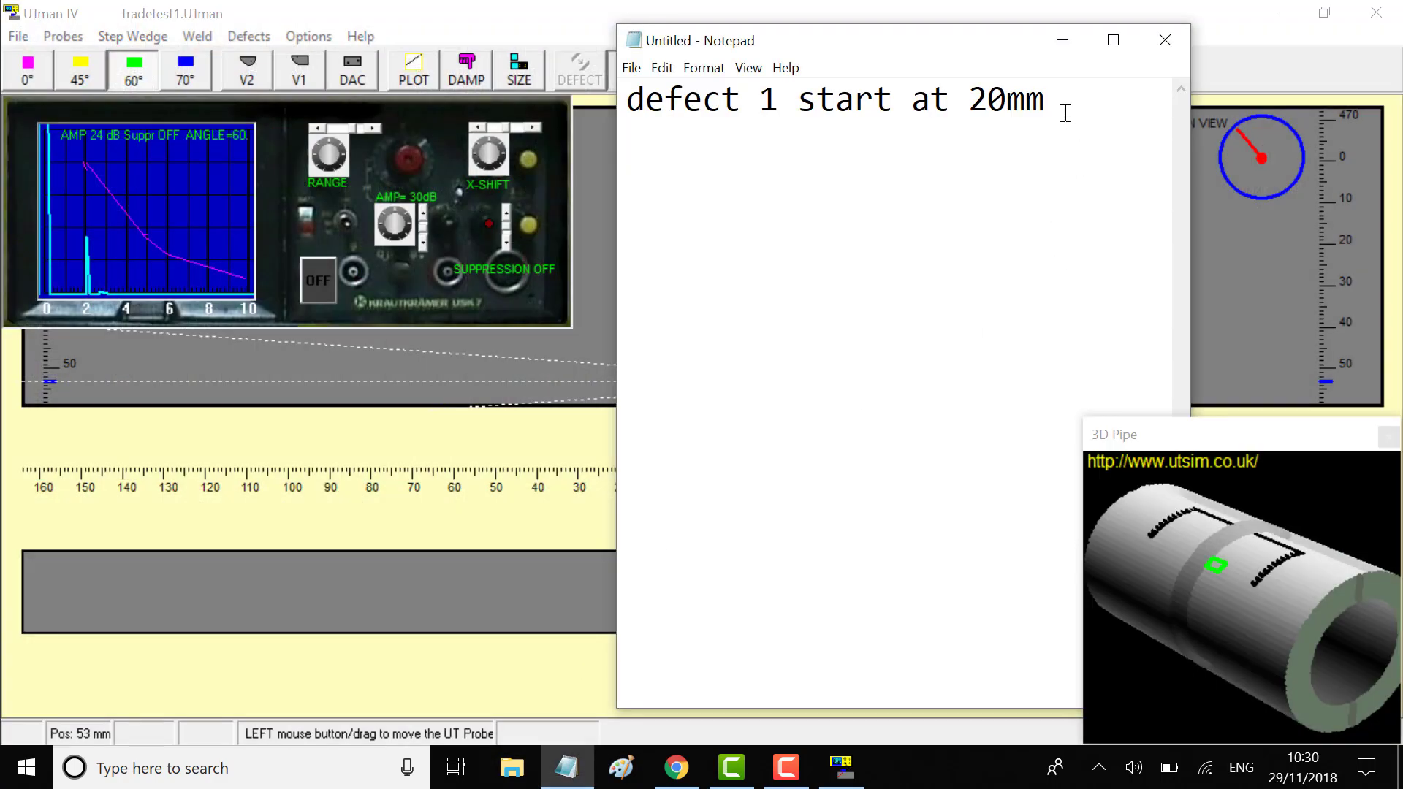
{"action": "left_click", "coordinate": [1066, 103]}
{"action": "left_click_drag", "start_coordinate": [1065, 104], "coordinate": [632, 111]}
{"action": "key", "text": "ctrl+c"}
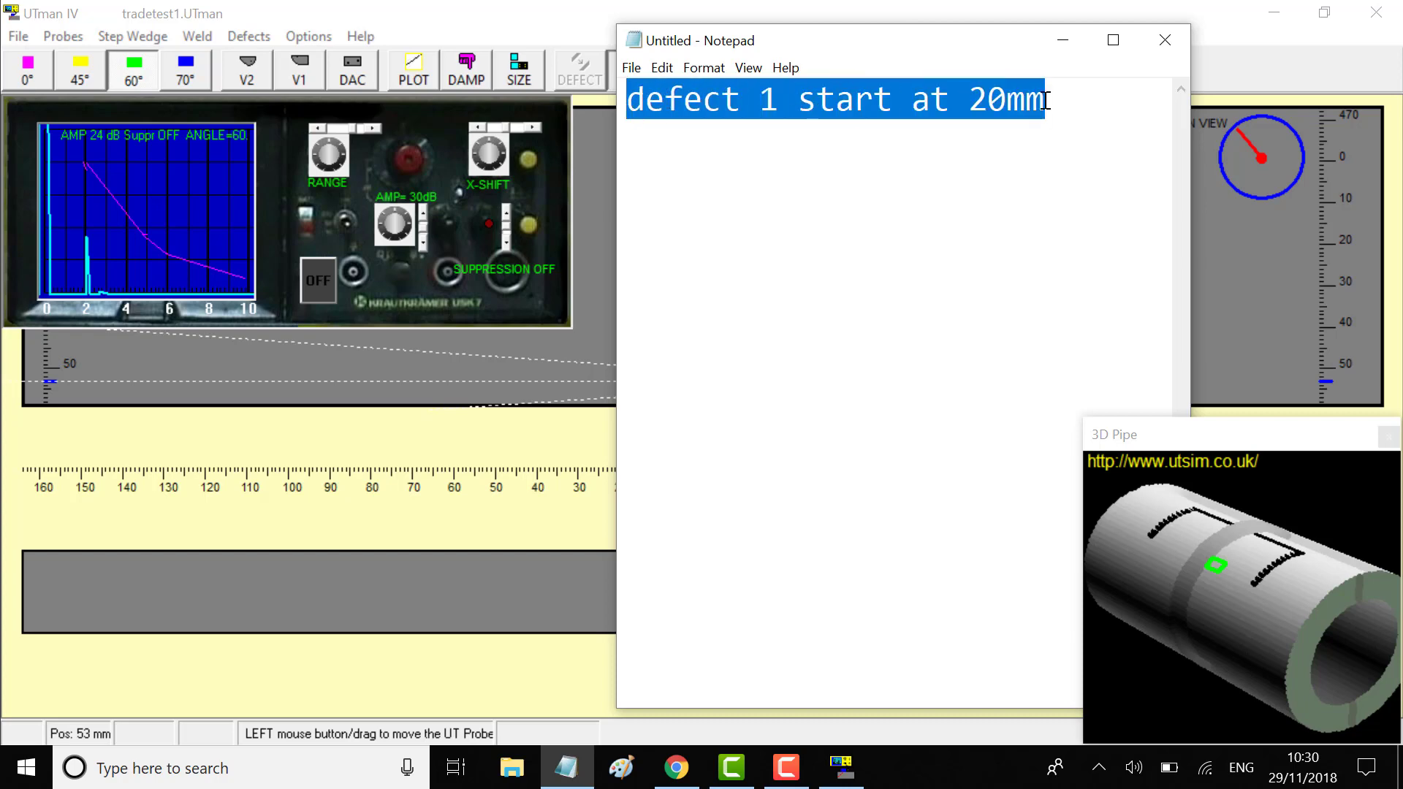
{"action": "left_click", "coordinate": [1064, 105]}
{"action": "key", "text": "Return"}
{"action": "key", "text": "ctrl+v"}
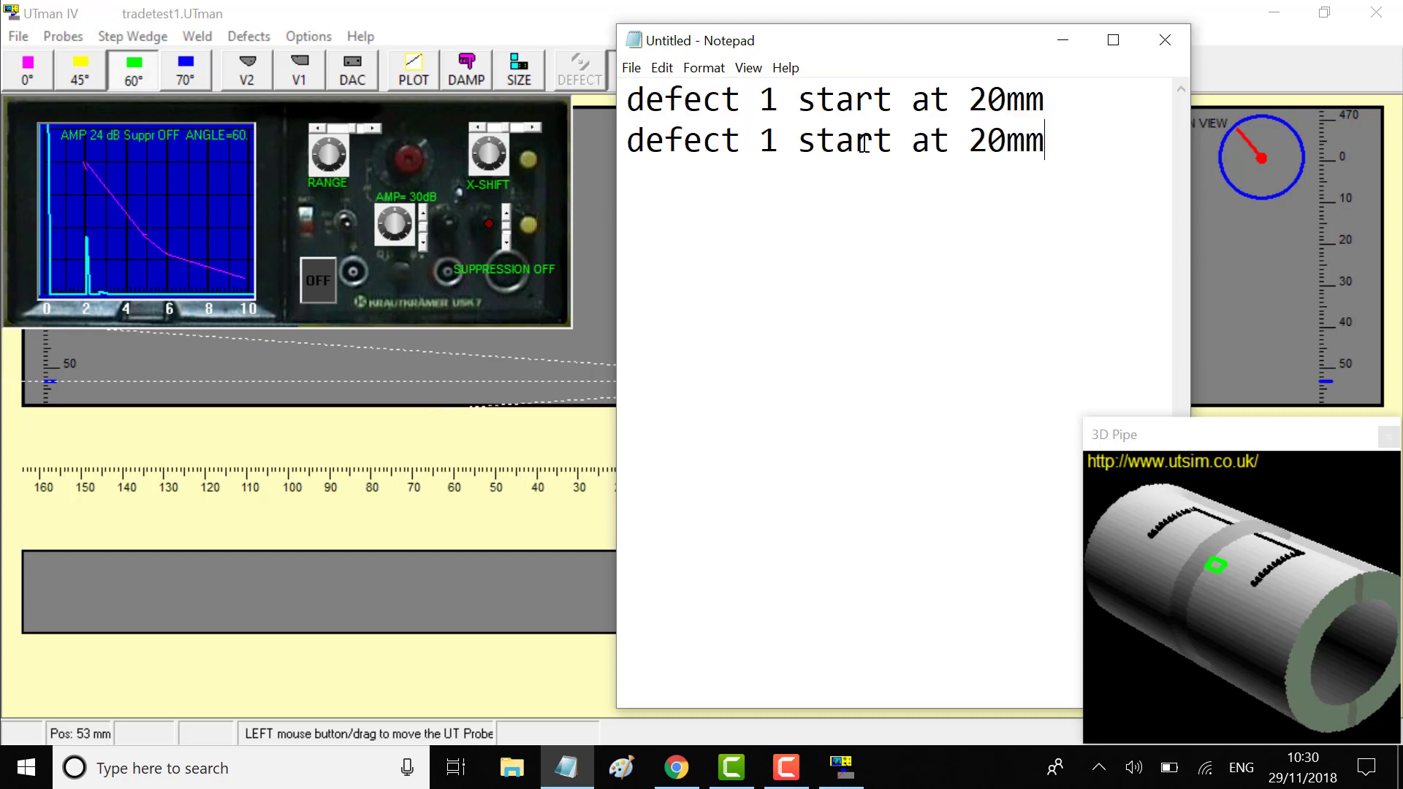
{"action": "left_click_drag", "start_coordinate": [892, 141], "coordinate": [798, 143]}
{"action": "type", "text": "end"}
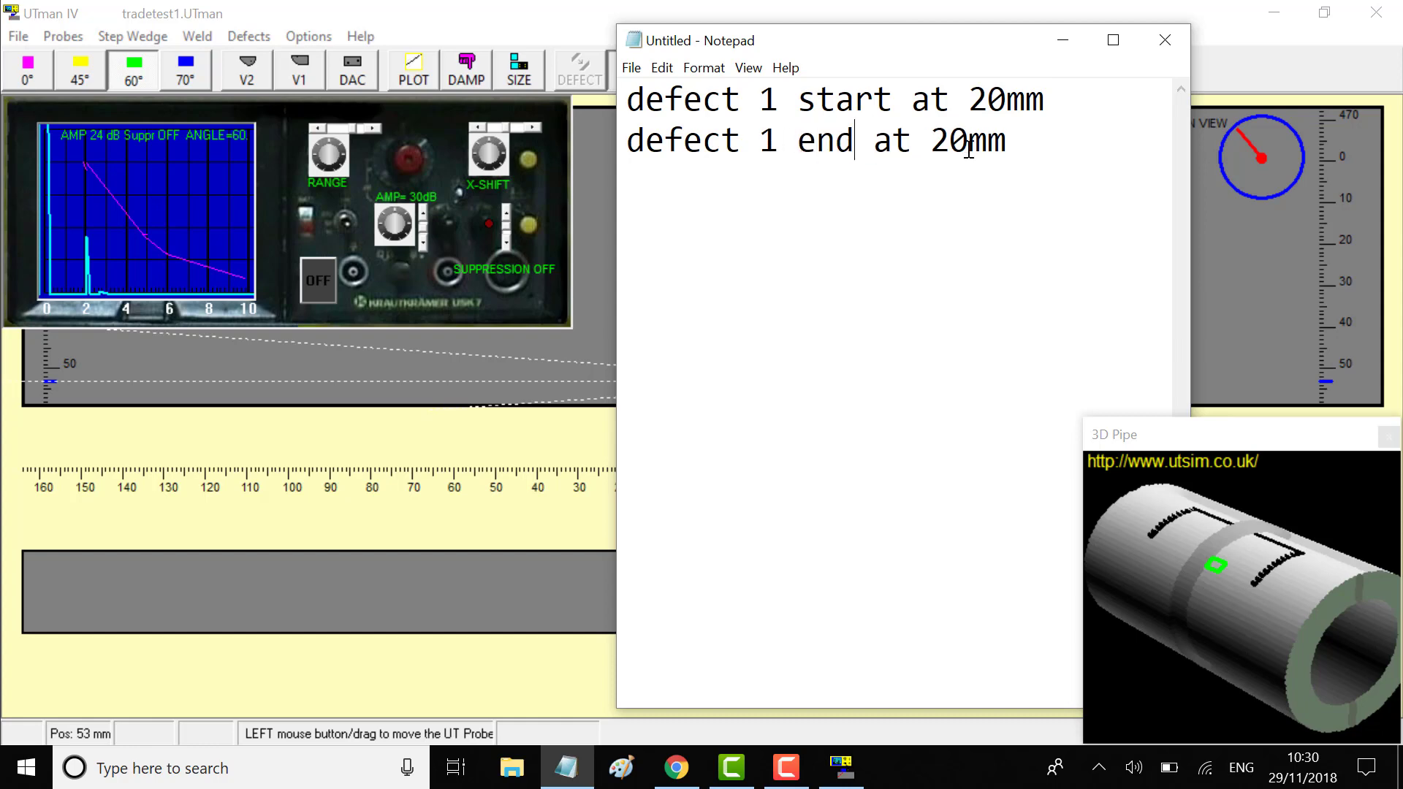
{"action": "left_click", "coordinate": [966, 139]}
{"action": "key", "text": "BackSpace"}
{"action": "key", "text": "BackSpace"}
{"action": "type", "text": "5"}
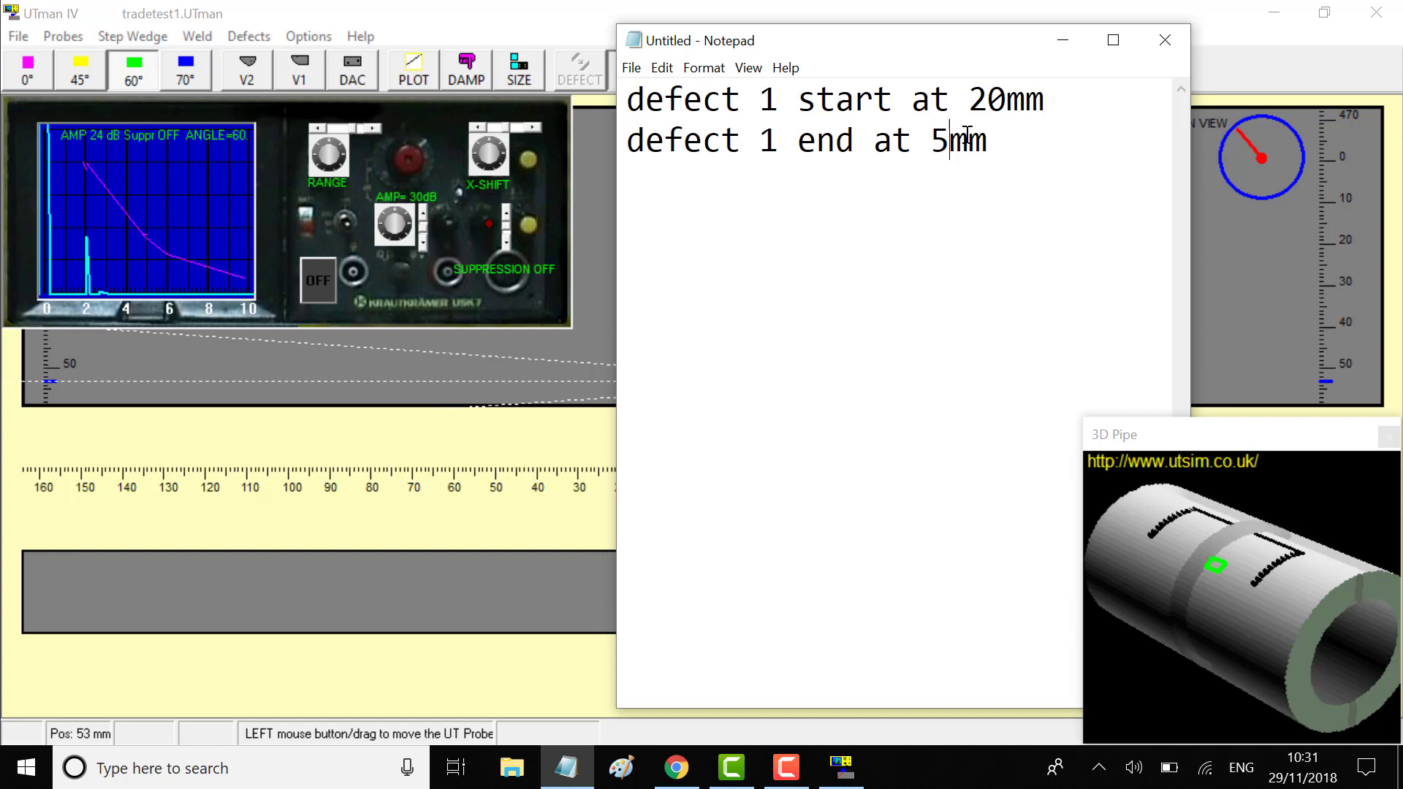
{"action": "type", "text": "3"}
Add the line 'defect 1 length 33mm' and return to the simulator
{"action": "left_click", "coordinate": [1033, 149]}
{"action": "key", "text": "Return"}
{"action": "type", "text": "defect"}
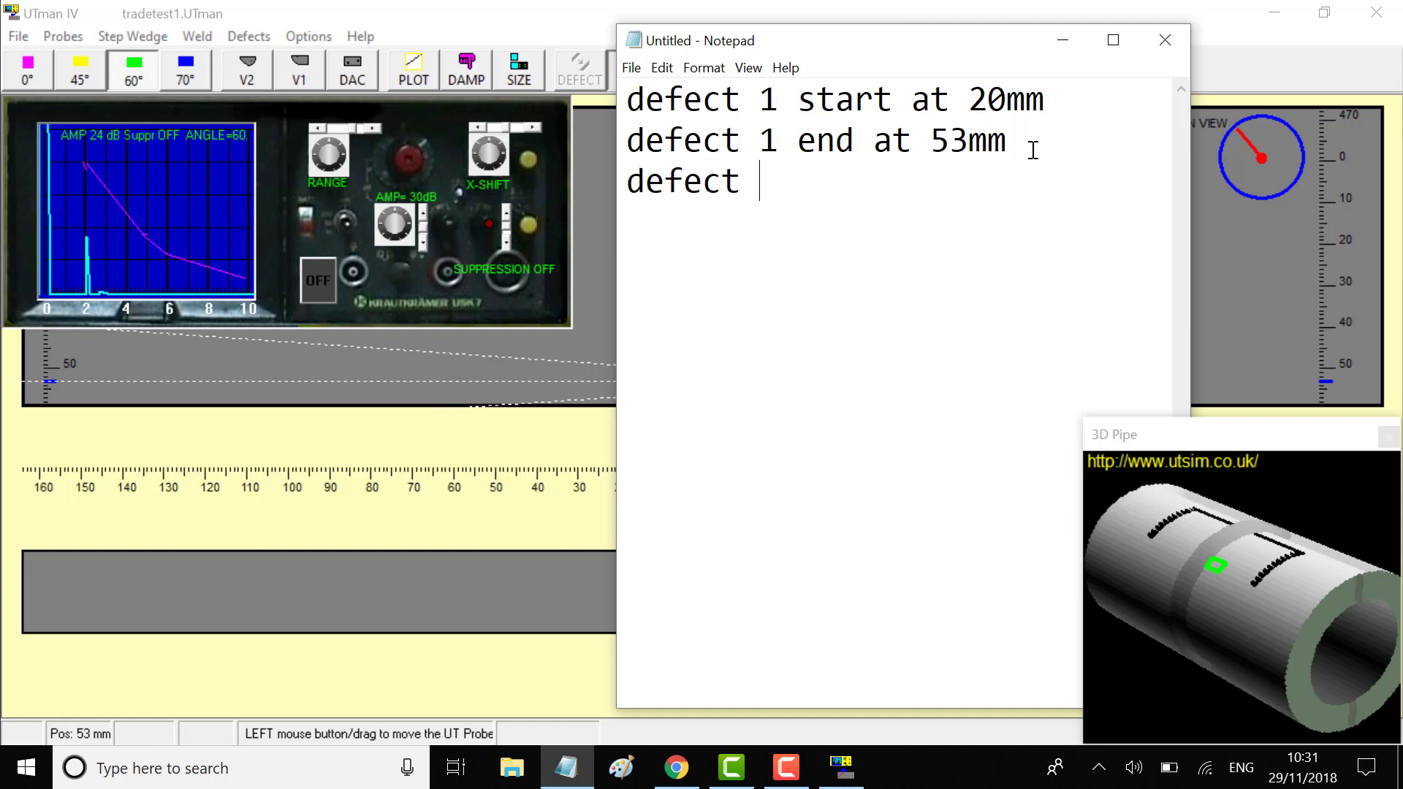
{"action": "type", "text": " 1 length"}
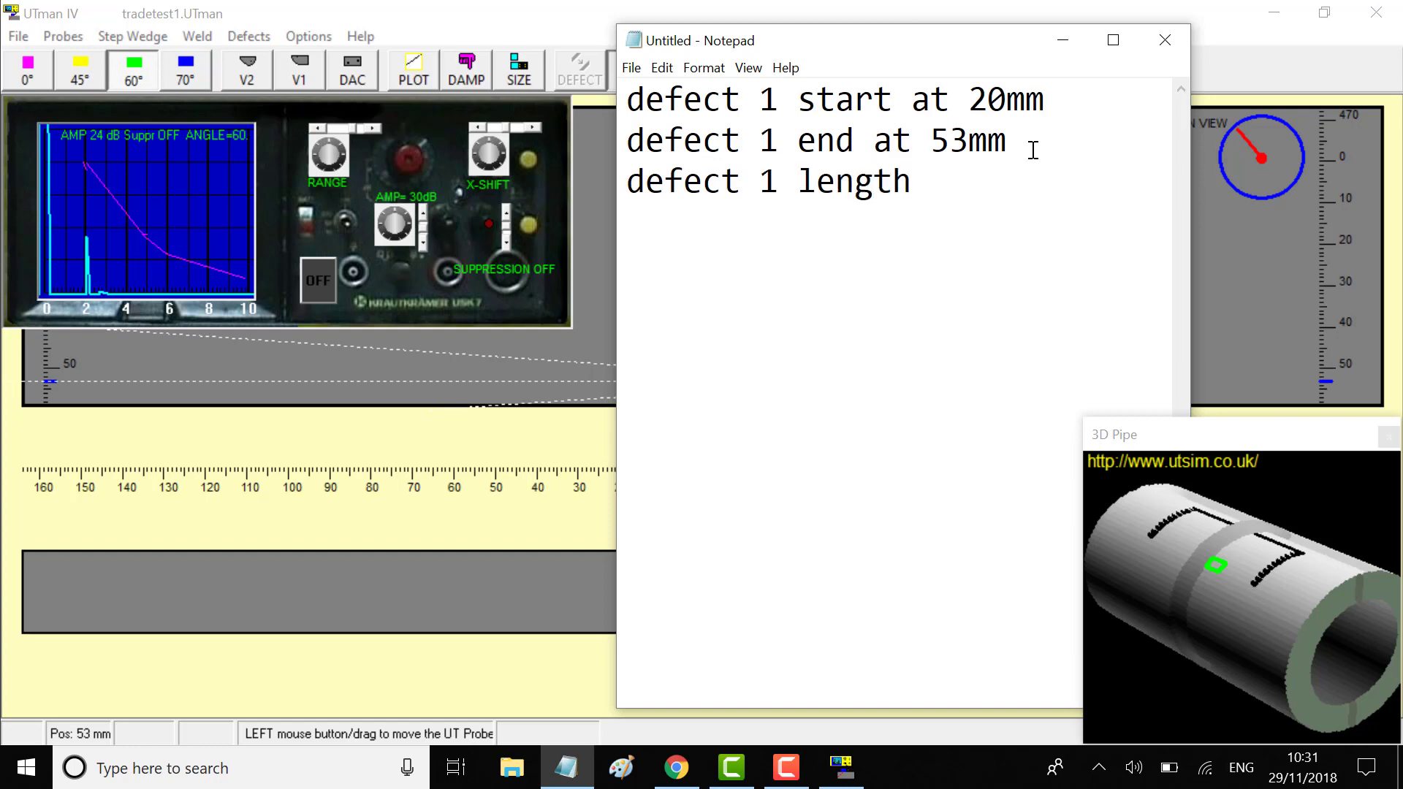
{"action": "type", "text": " 33mm"}
{"action": "left_click", "coordinate": [440, 231]}
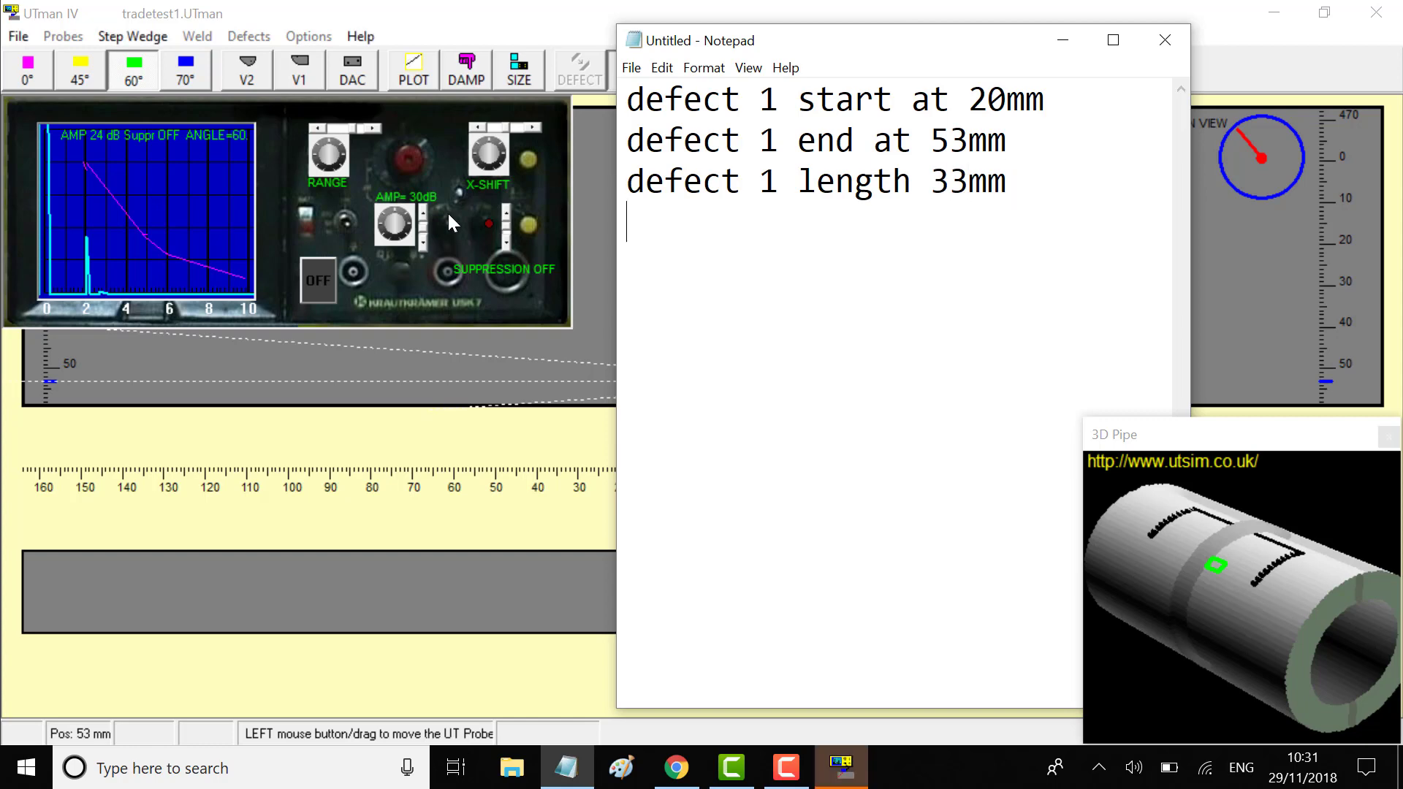
Lower the gain from 30 dB to 25 dB and nudge the probe to peak the echo
{"action": "left_click", "coordinate": [287, 375]}
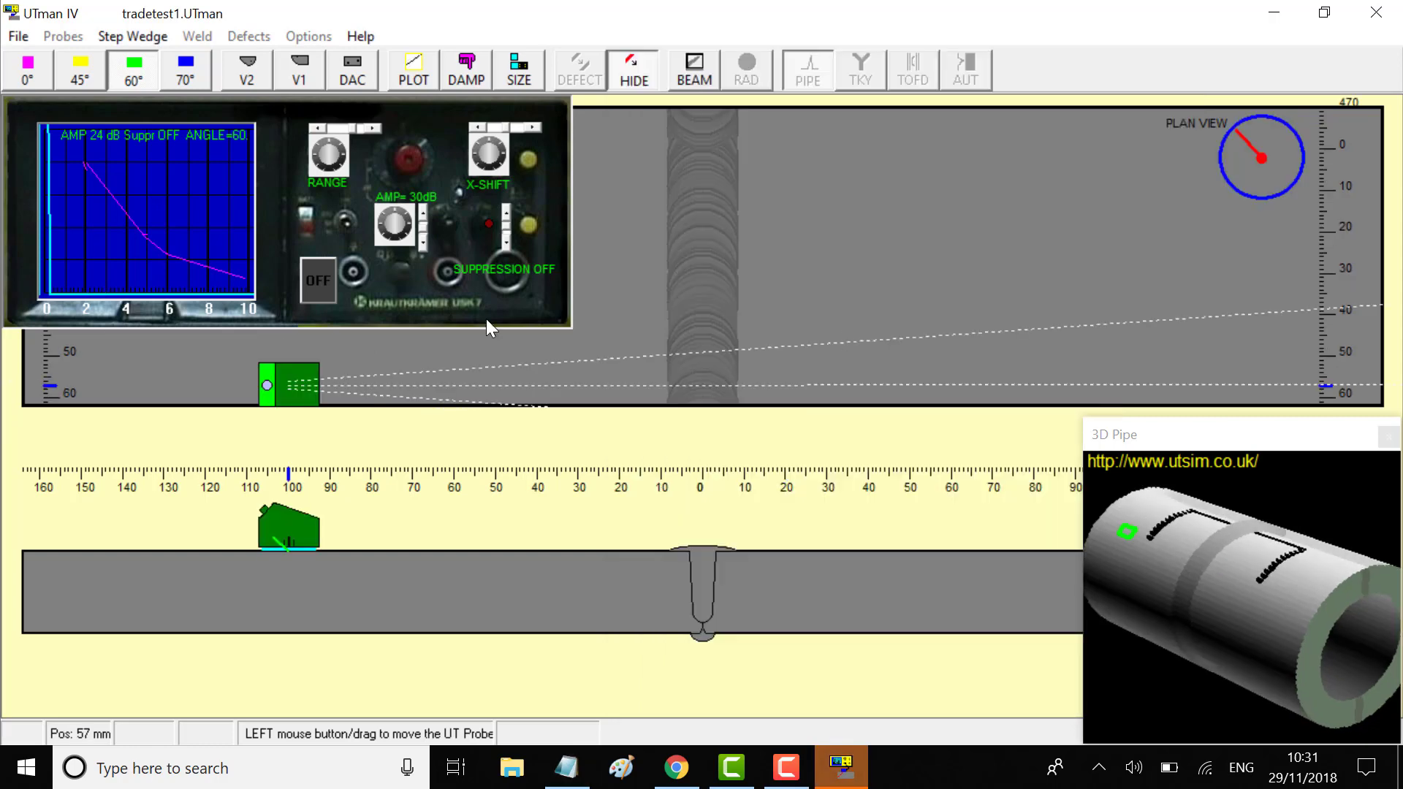
{"action": "left_click", "coordinate": [862, 301]}
{"action": "mouse_move", "coordinate": [823, 261]}
{"action": "left_mouse_down"}
{"action": "mouse_move", "coordinate": [827, 188]}
{"action": "mouse_move", "coordinate": [784, 163]}
{"action": "mouse_move", "coordinate": [836, 149]}
{"action": "mouse_move", "coordinate": [753, 143]}
{"action": "mouse_move", "coordinate": [838, 180]}
{"action": "mouse_move", "coordinate": [837, 304]}
{"action": "mouse_move", "coordinate": [789, 292]}
{"action": "mouse_move", "coordinate": [776, 276]}
{"action": "mouse_move", "coordinate": [787, 270]}
{"action": "mouse_move", "coordinate": [768, 269]}
{"action": "mouse_move", "coordinate": [782, 266]}
{"action": "left_mouse_up"}
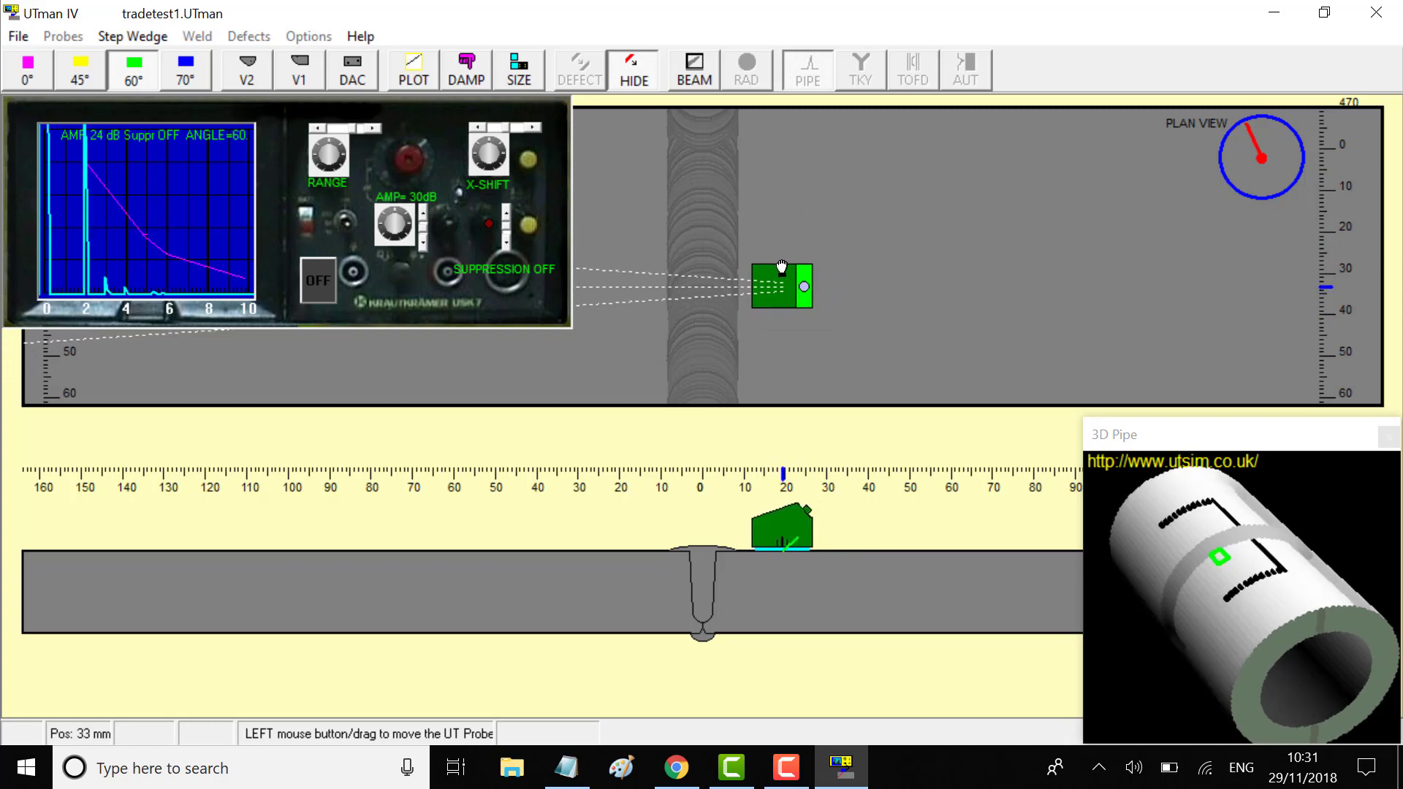
{"action": "left_click", "coordinate": [423, 244]}
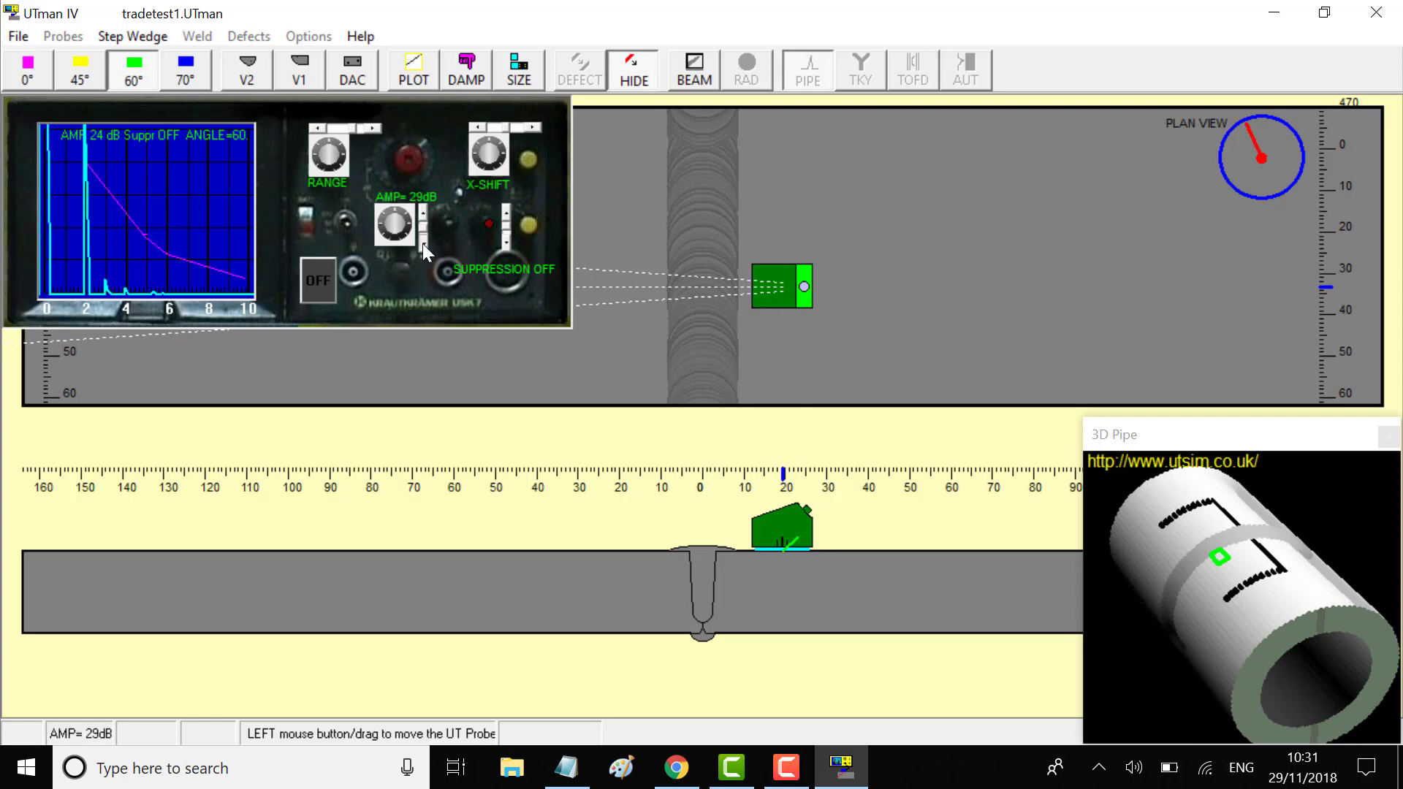
{"action": "left_click", "coordinate": [782, 292]}
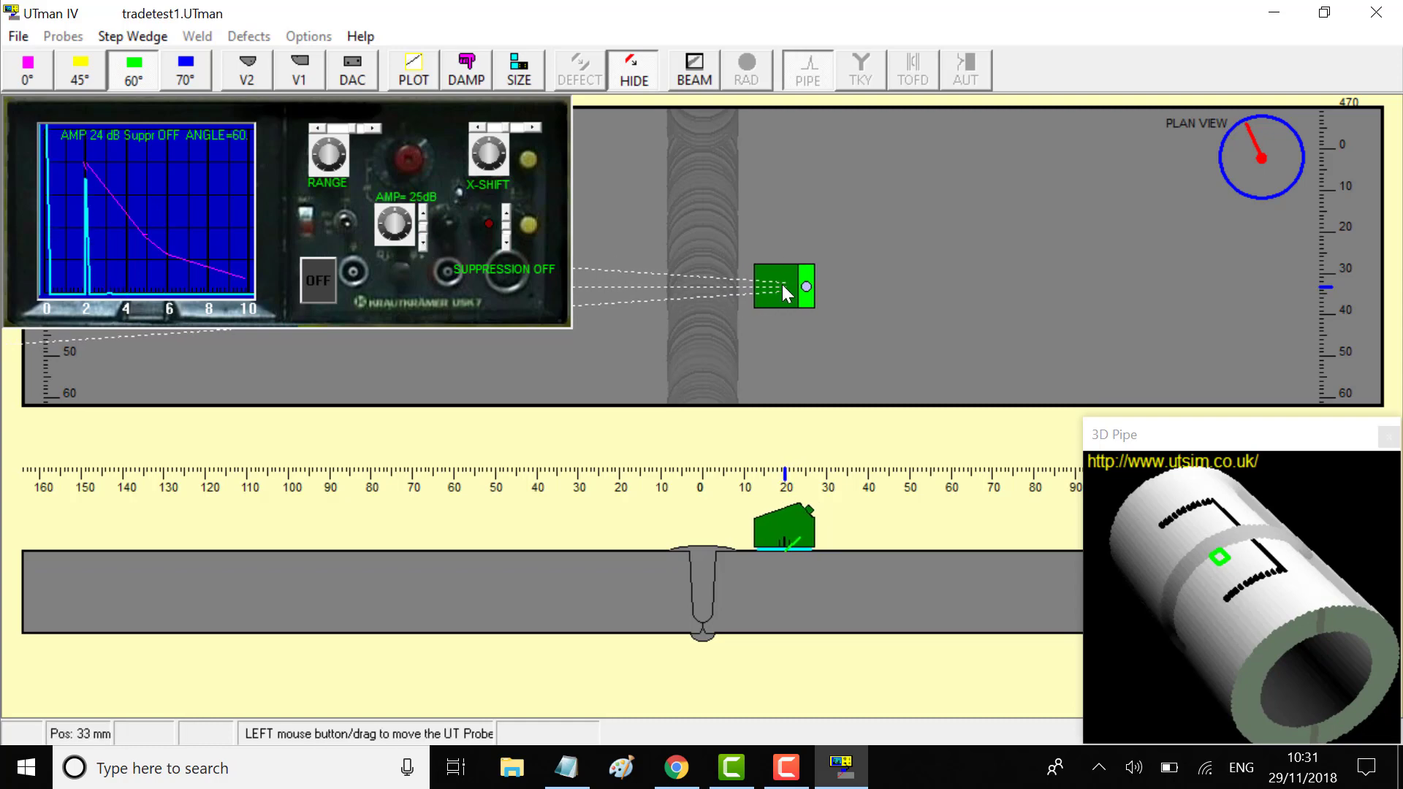
{"action": "left_click_drag", "start_coordinate": [782, 292], "coordinate": [782, 287]}
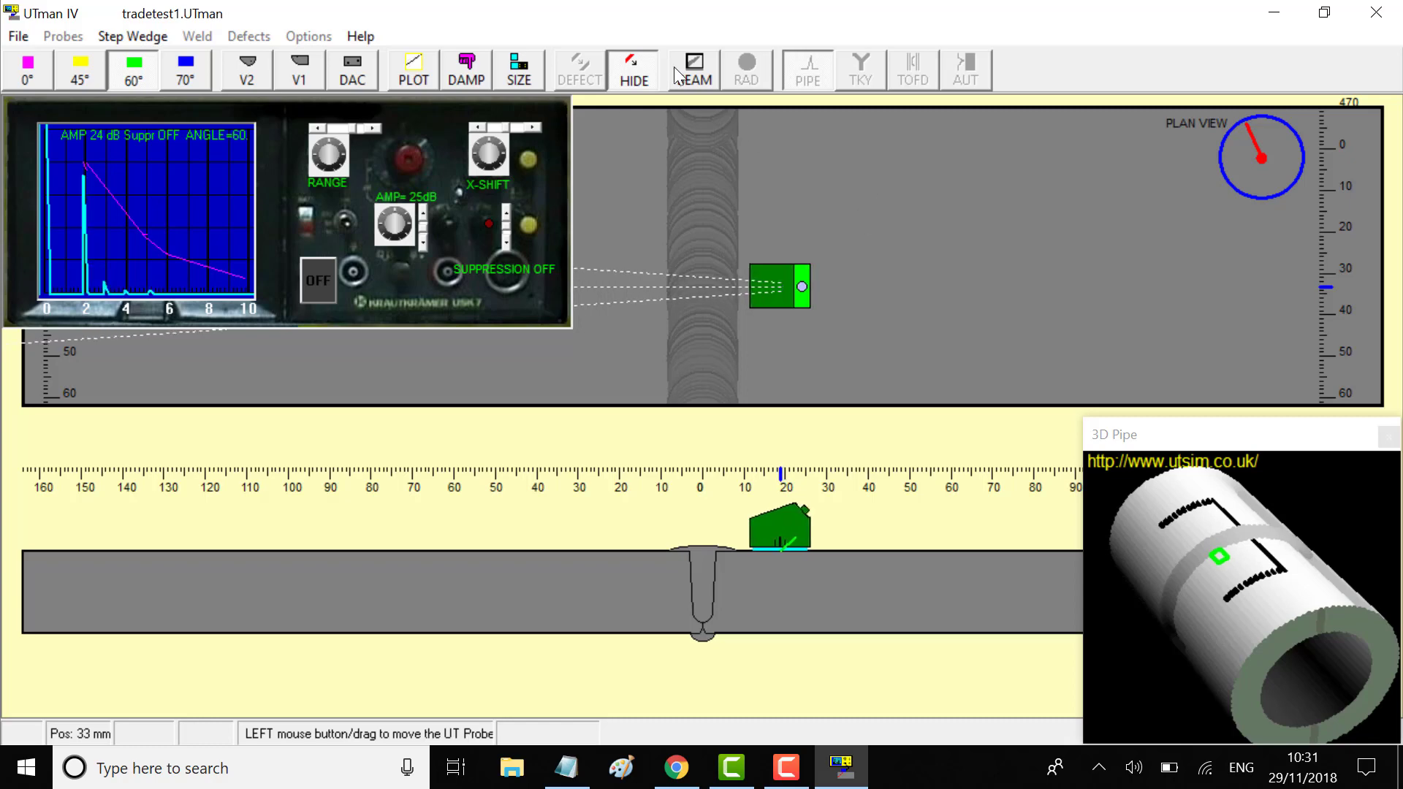
Open the plotter and mark a red defect point at about 20 mm, near 8 mm depth
{"action": "left_click", "coordinate": [414, 73]}
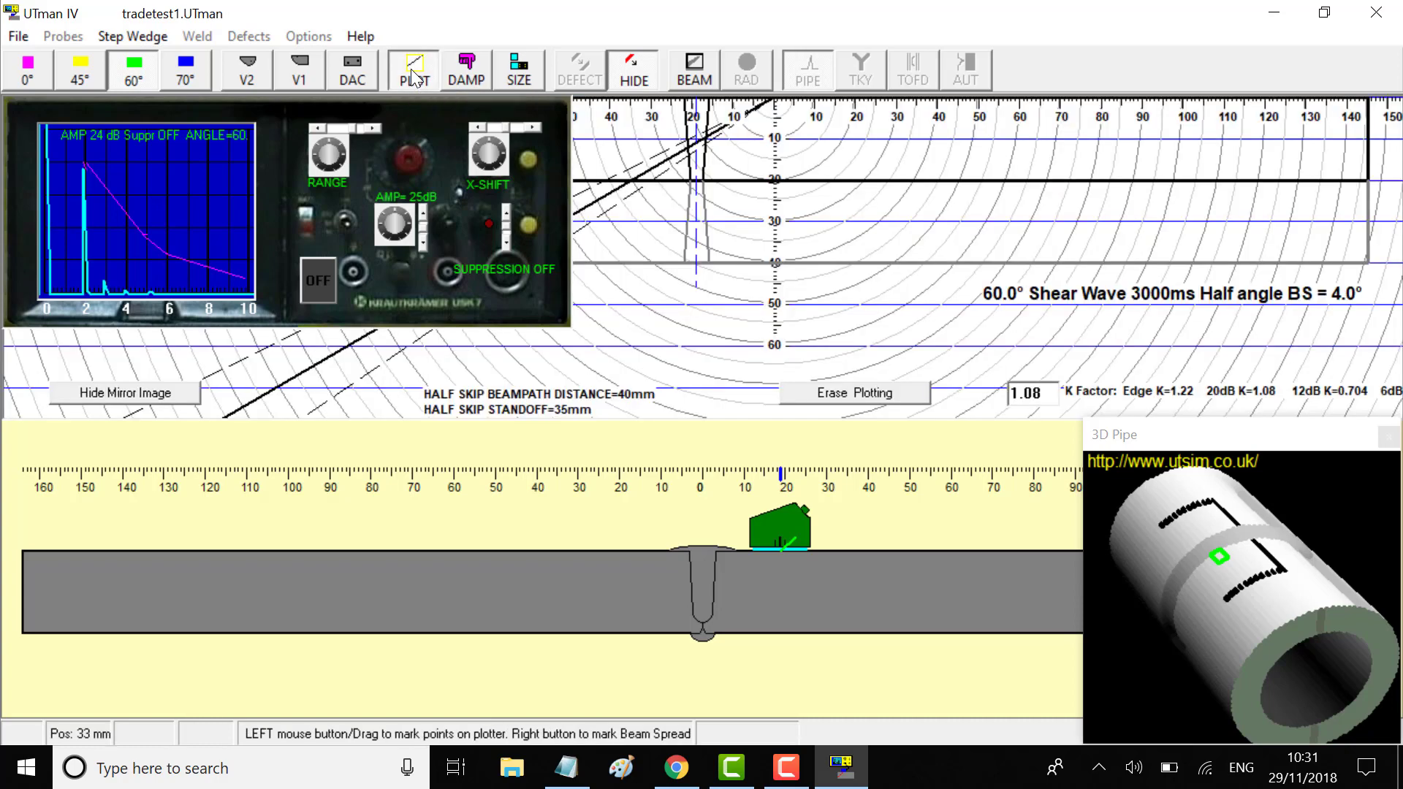
{"action": "left_click", "coordinate": [415, 73]}
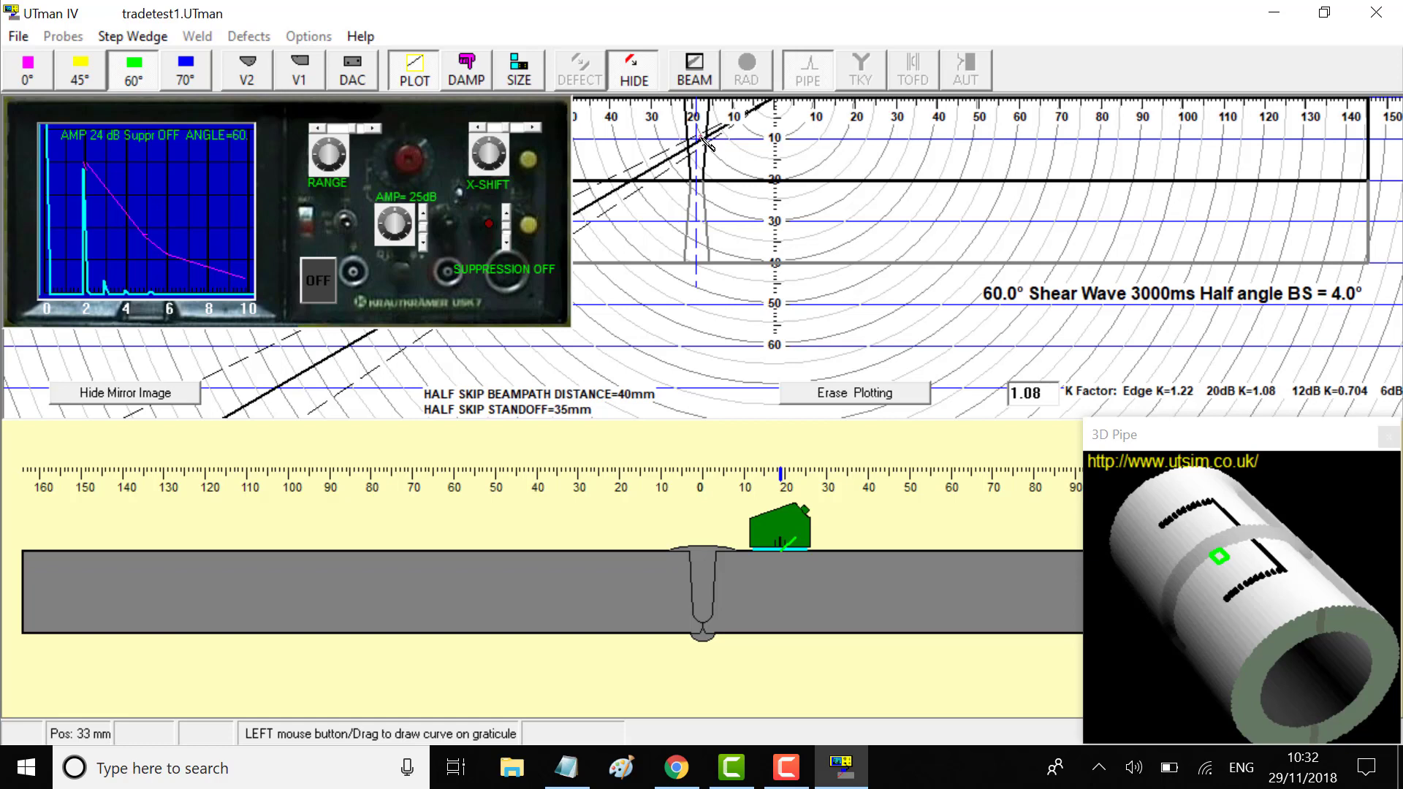
{"action": "left_click", "coordinate": [699, 141]}
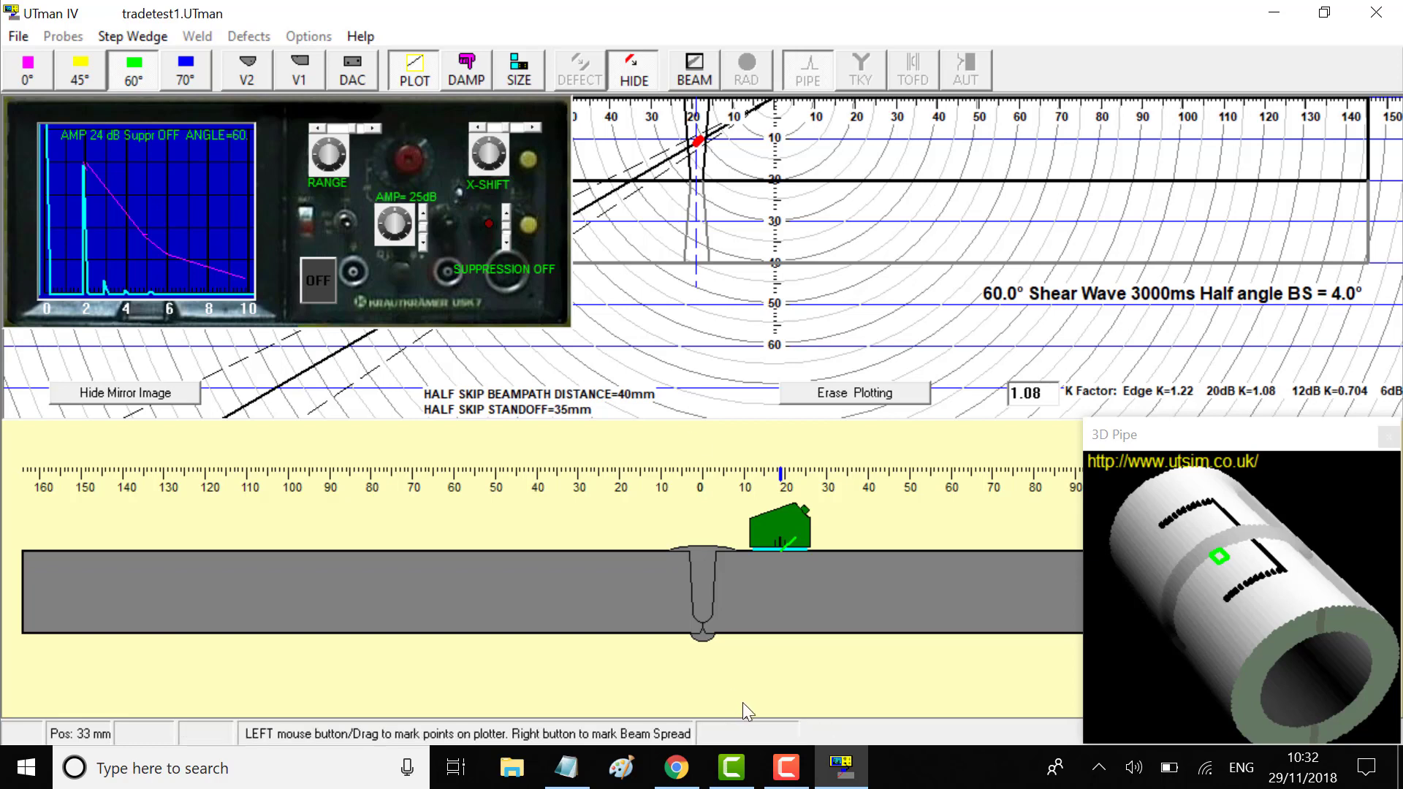
Add the line 'defect 1 depth 10mm weld center' to the Notepad report and select all of it
{"action": "left_click", "coordinate": [569, 765]}
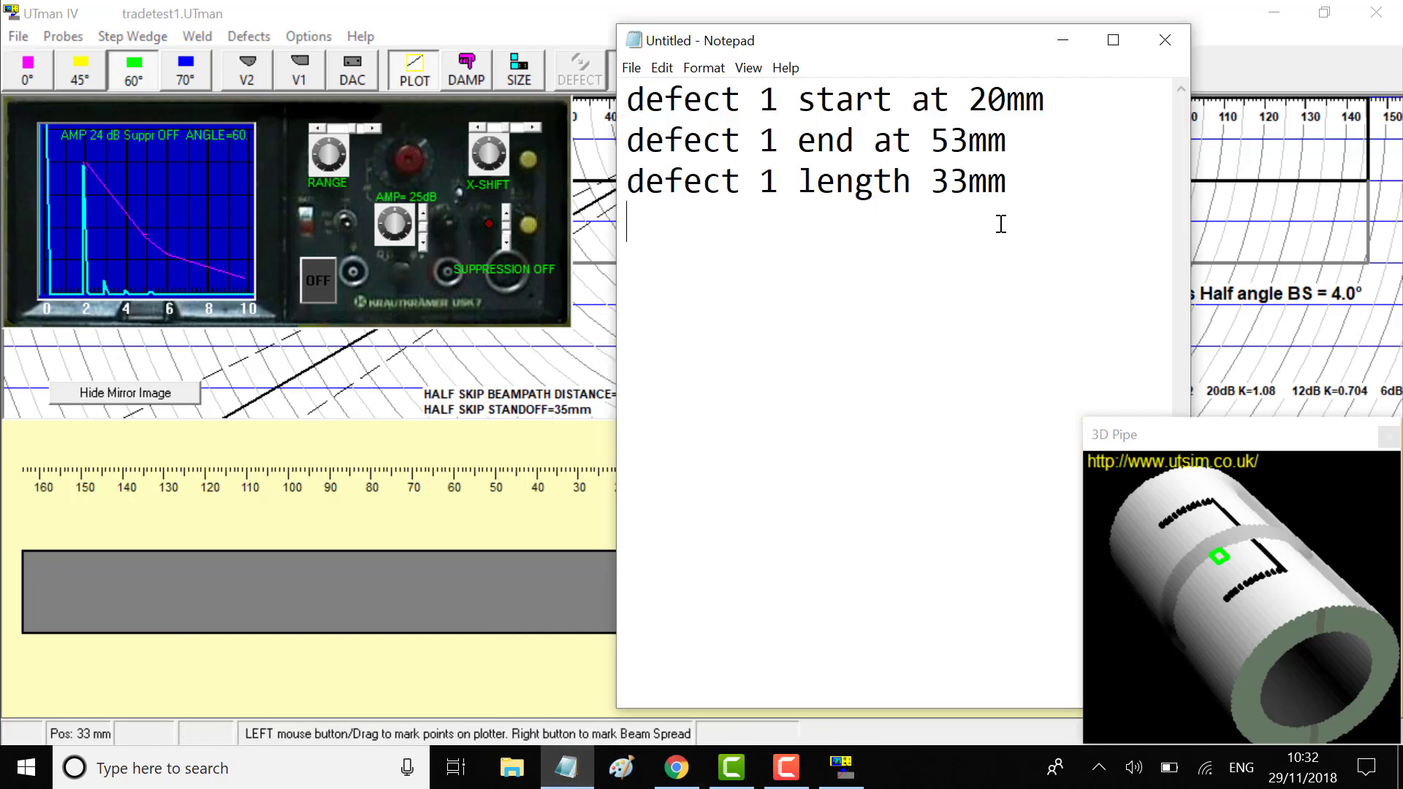
{"action": "key", "text": "Return"}
{"action": "type", "text": "defect"}
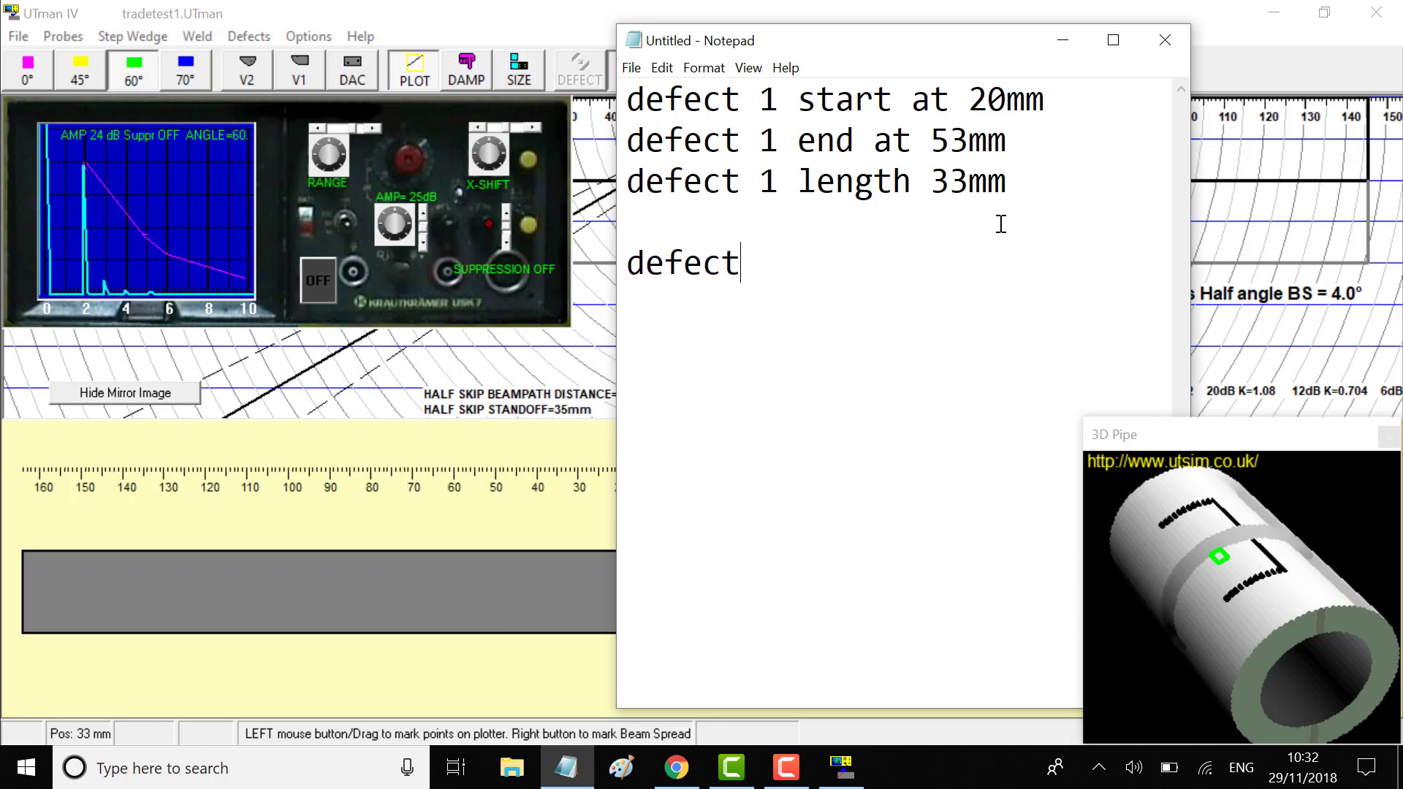
{"action": "type", "text": " 1 depth 10mm"}
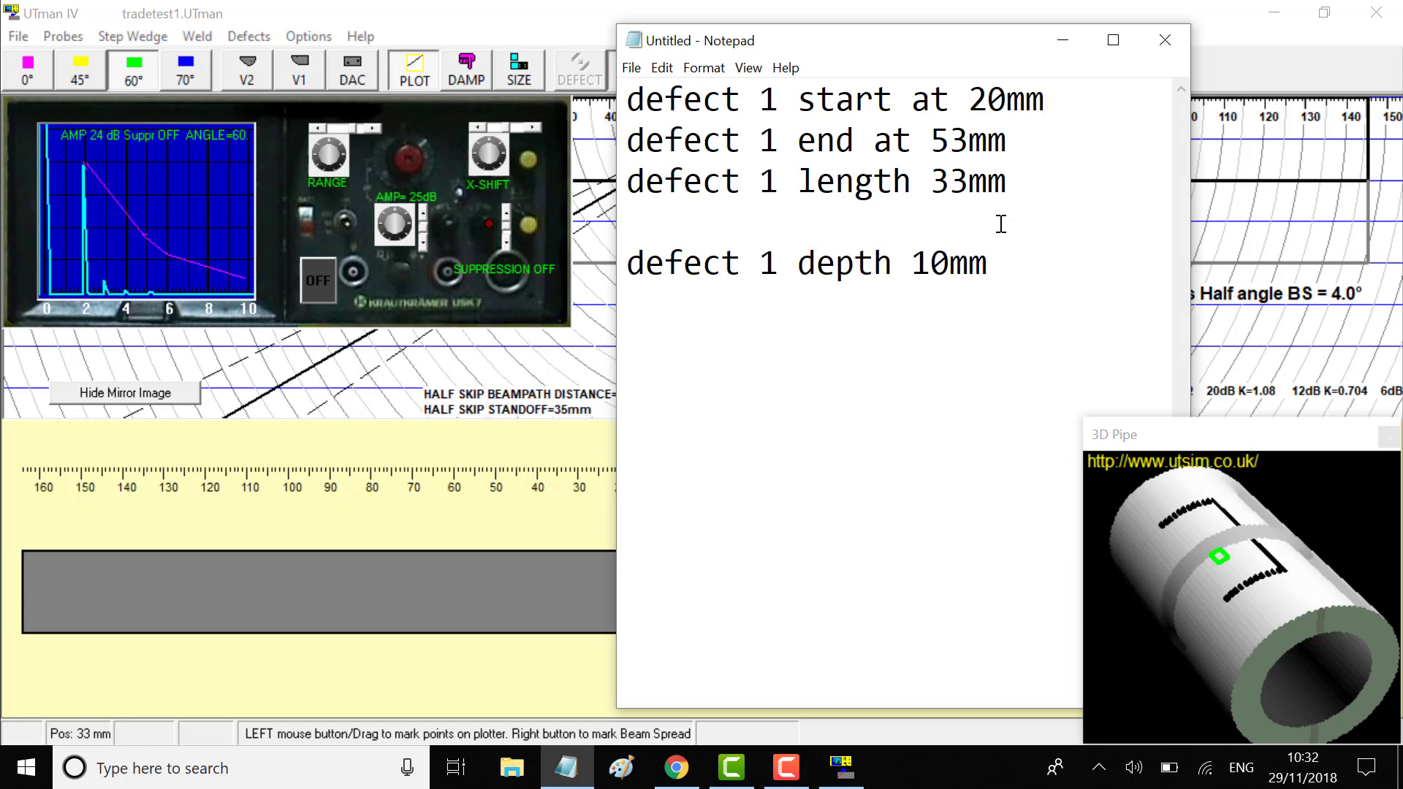
{"action": "type", "text": " weld center"}
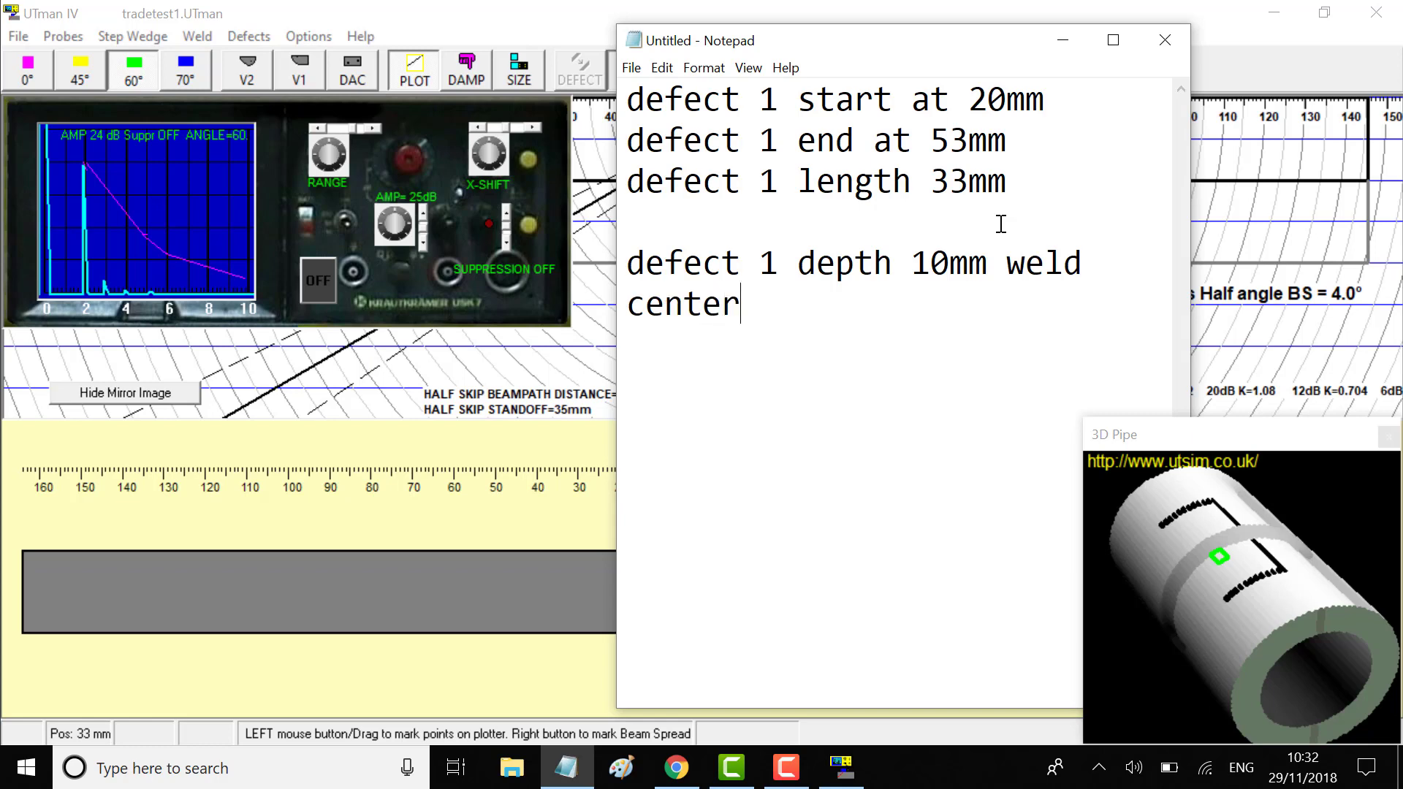
{"action": "key", "text": "Return"}
{"action": "left_click_drag", "start_coordinate": [733, 303], "coordinate": [633, 103]}
{"action": "key", "text": "ctrl+c"}
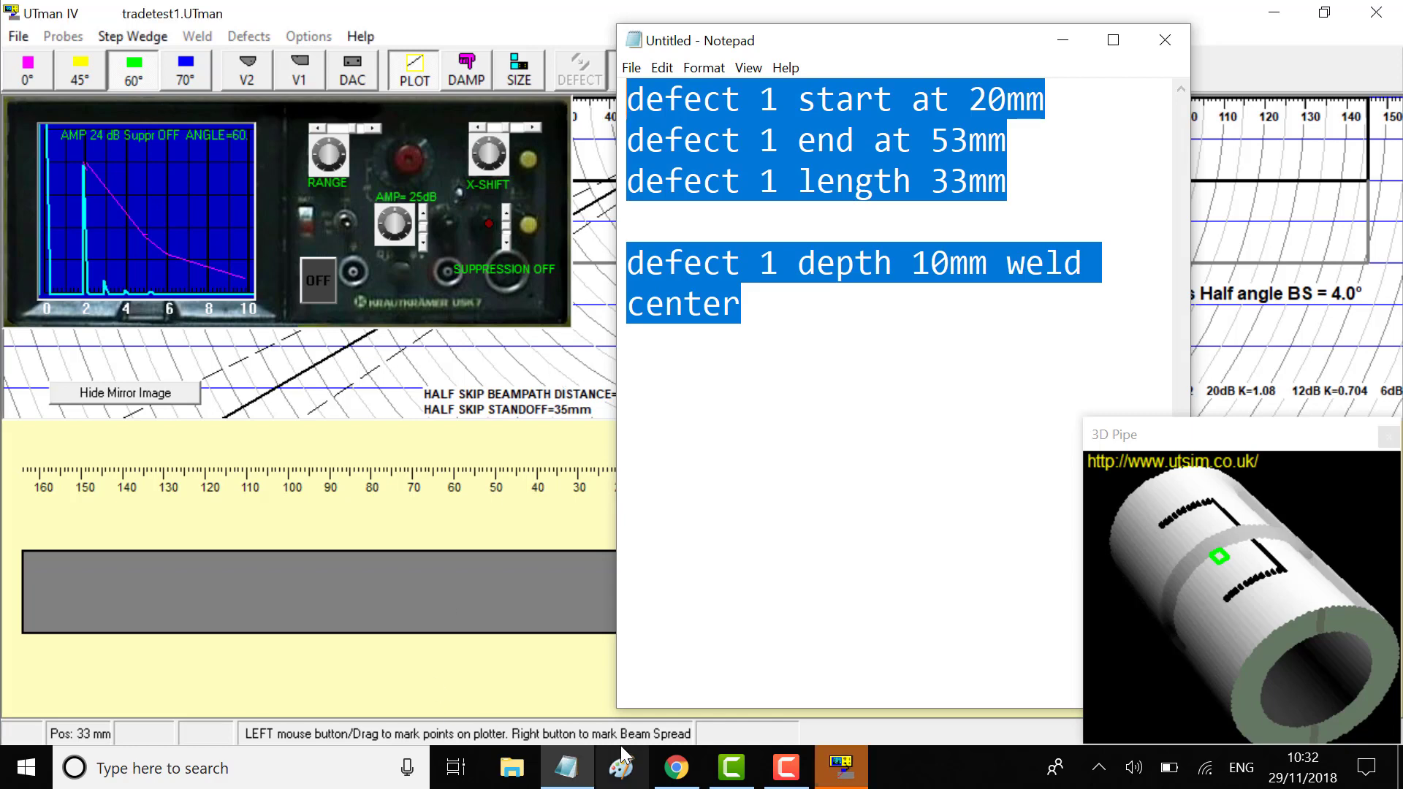
Email the pasted defect report to the suggested recipient with subject 'trade test 1', then return to UTman600
{"action": "mouse_move", "coordinate": [677, 774]}
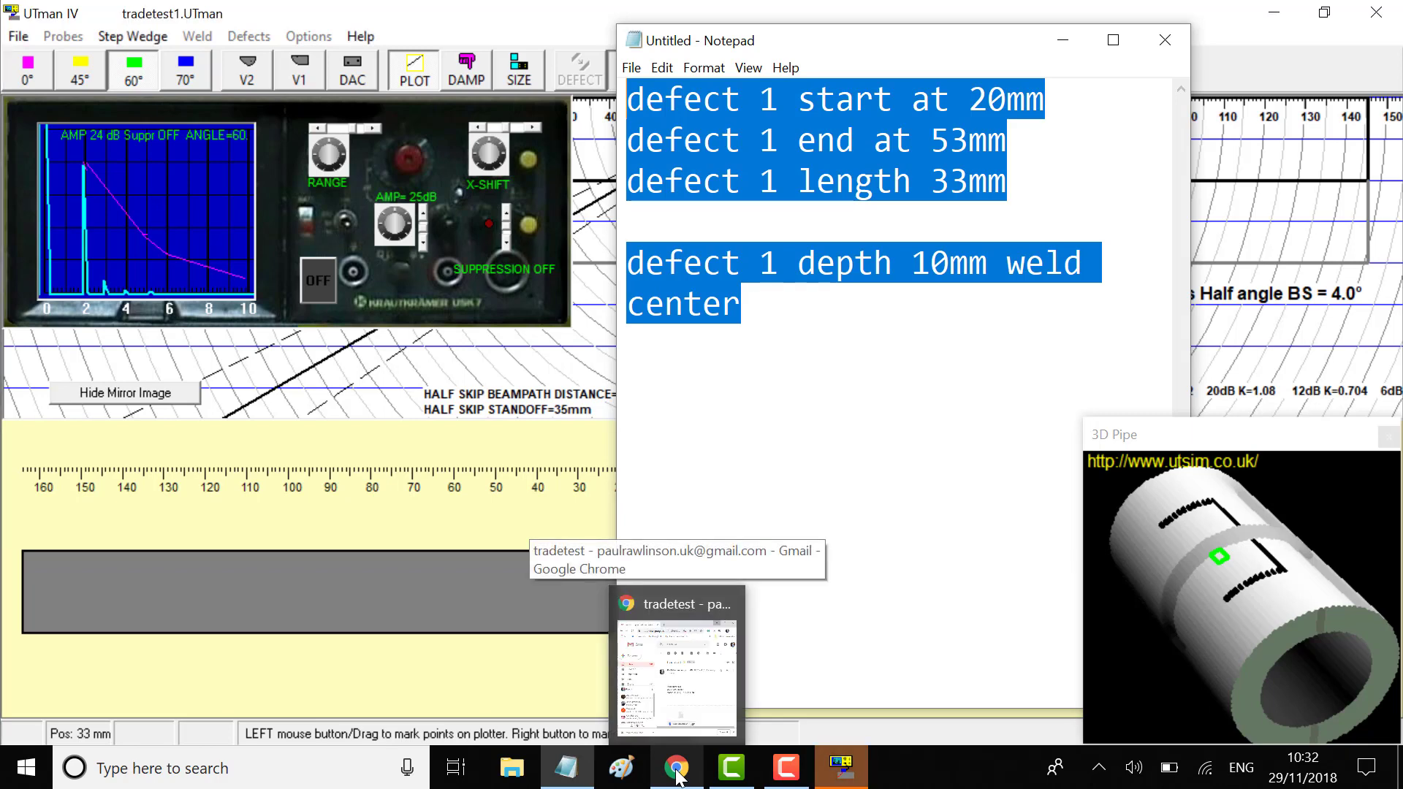
{"action": "left_click", "coordinate": [677, 775]}
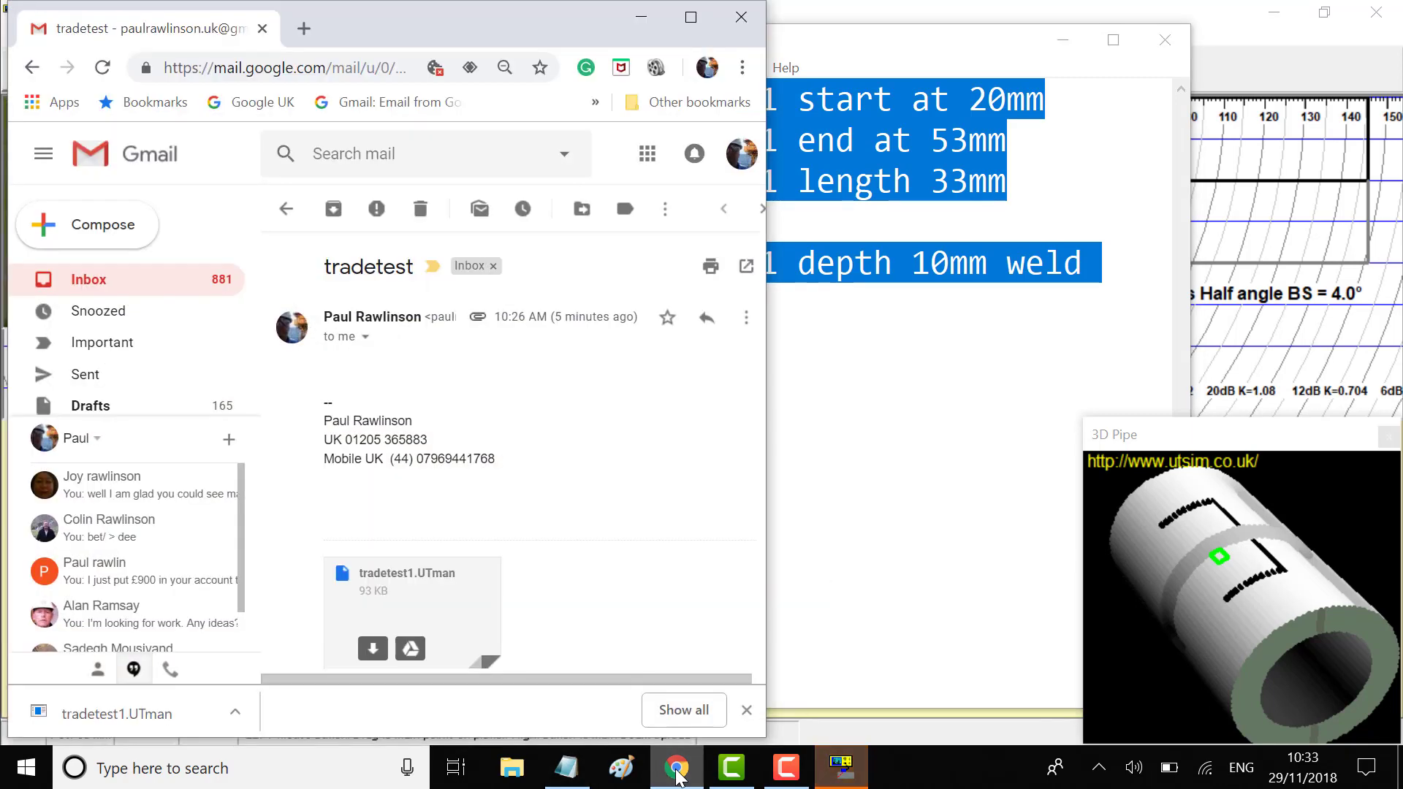
{"action": "left_click", "coordinate": [110, 226]}
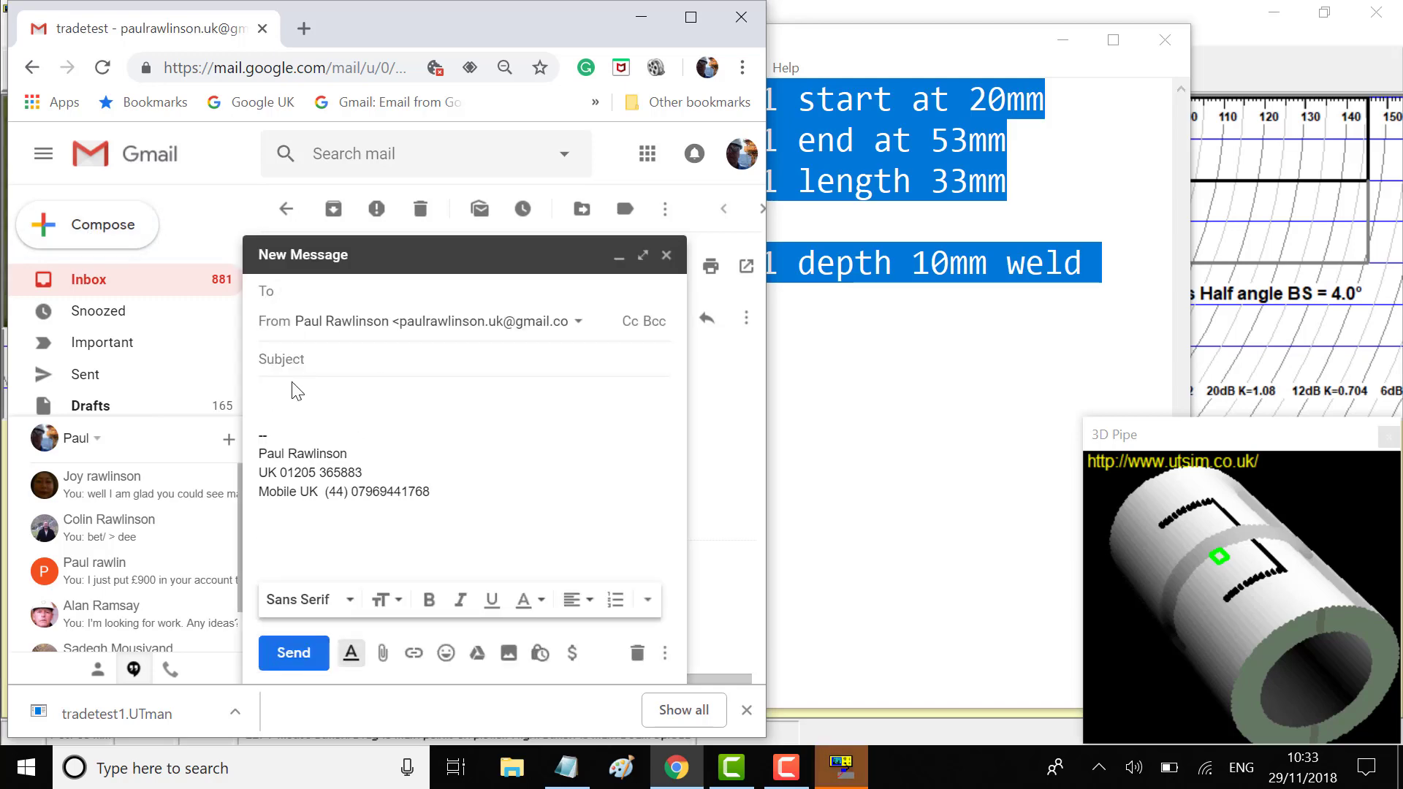
{"action": "type", "text": "p"}
{"action": "left_click", "coordinate": [352, 342]}
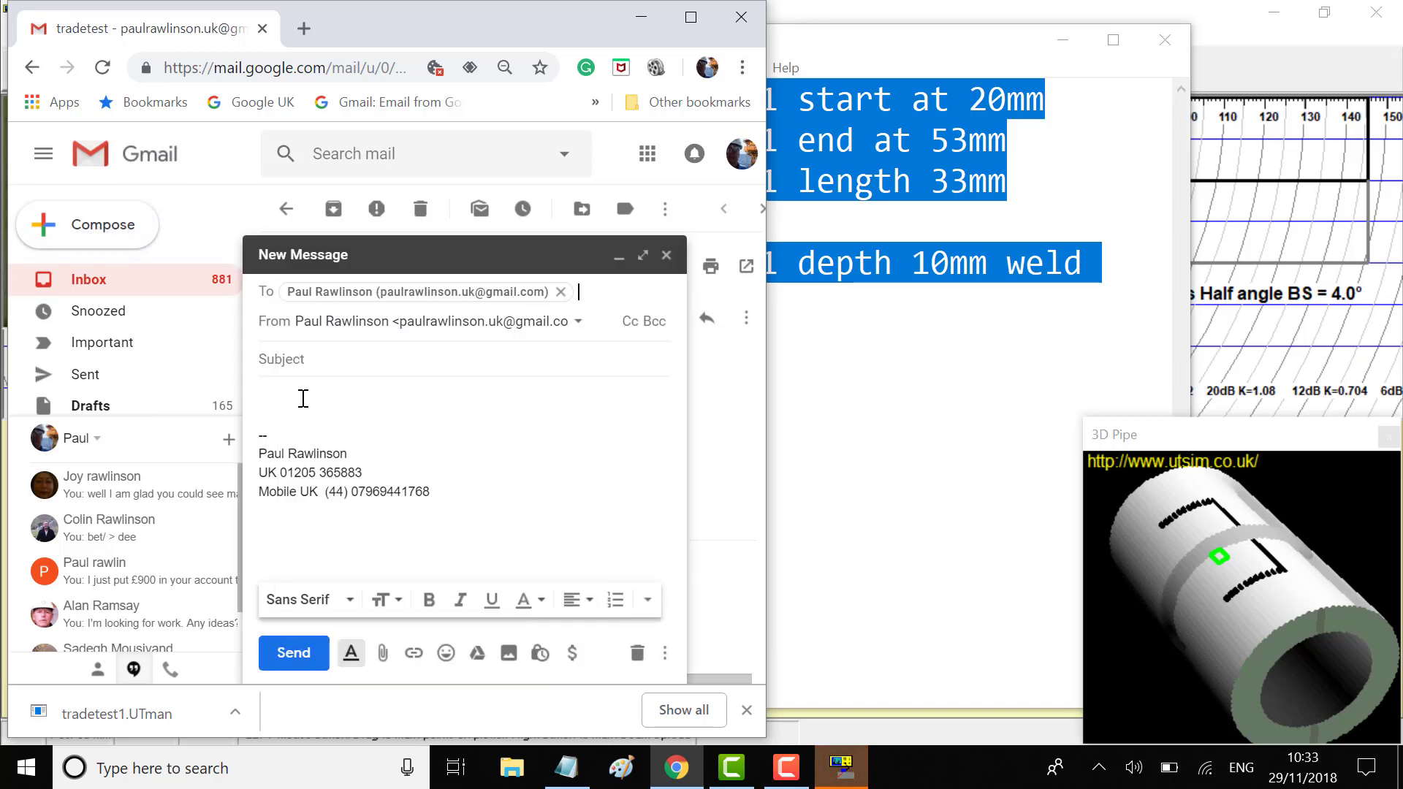
{"action": "left_click", "coordinate": [292, 394]}
{"action": "key", "text": "ctrl+v"}
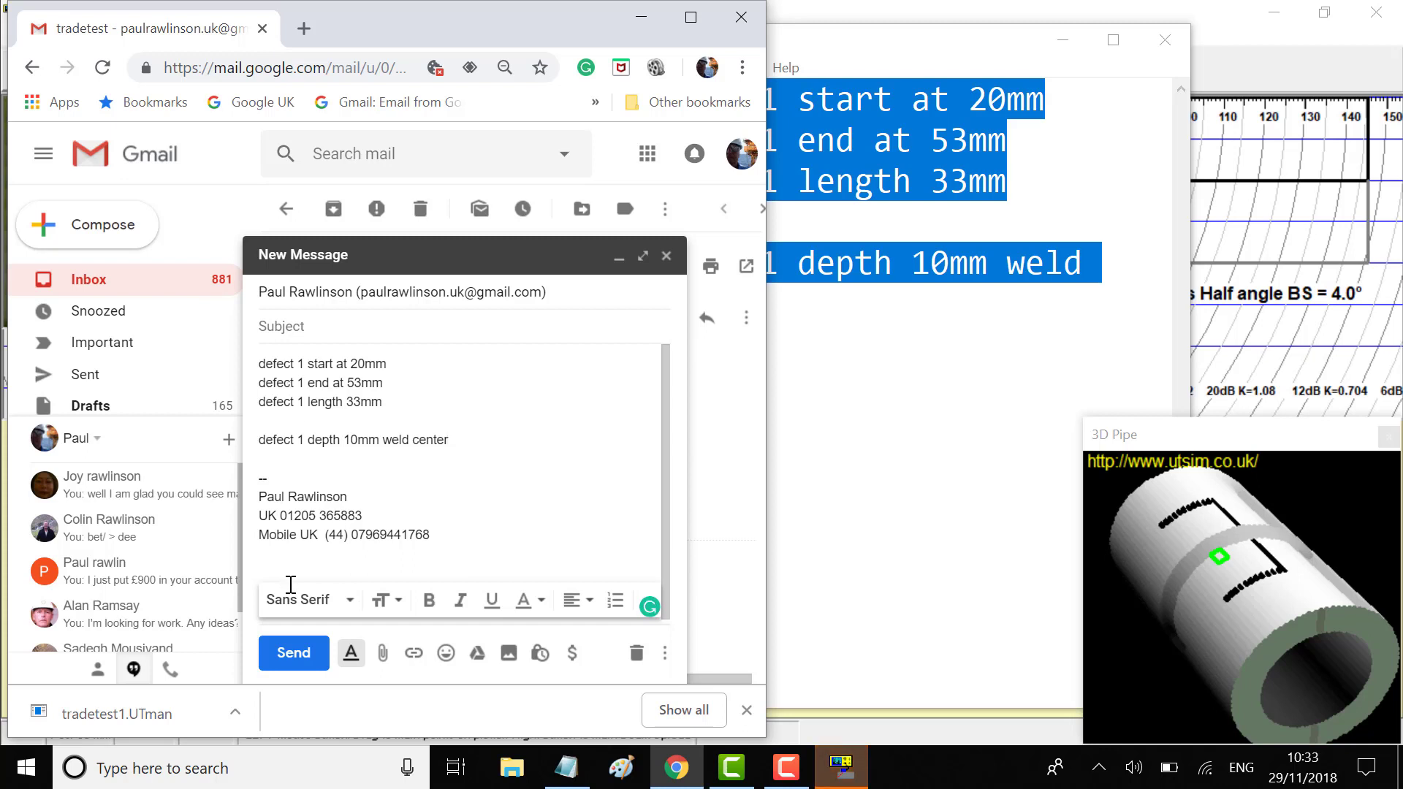
{"action": "left_click", "coordinate": [315, 325]}
{"action": "type", "text": "trade"}
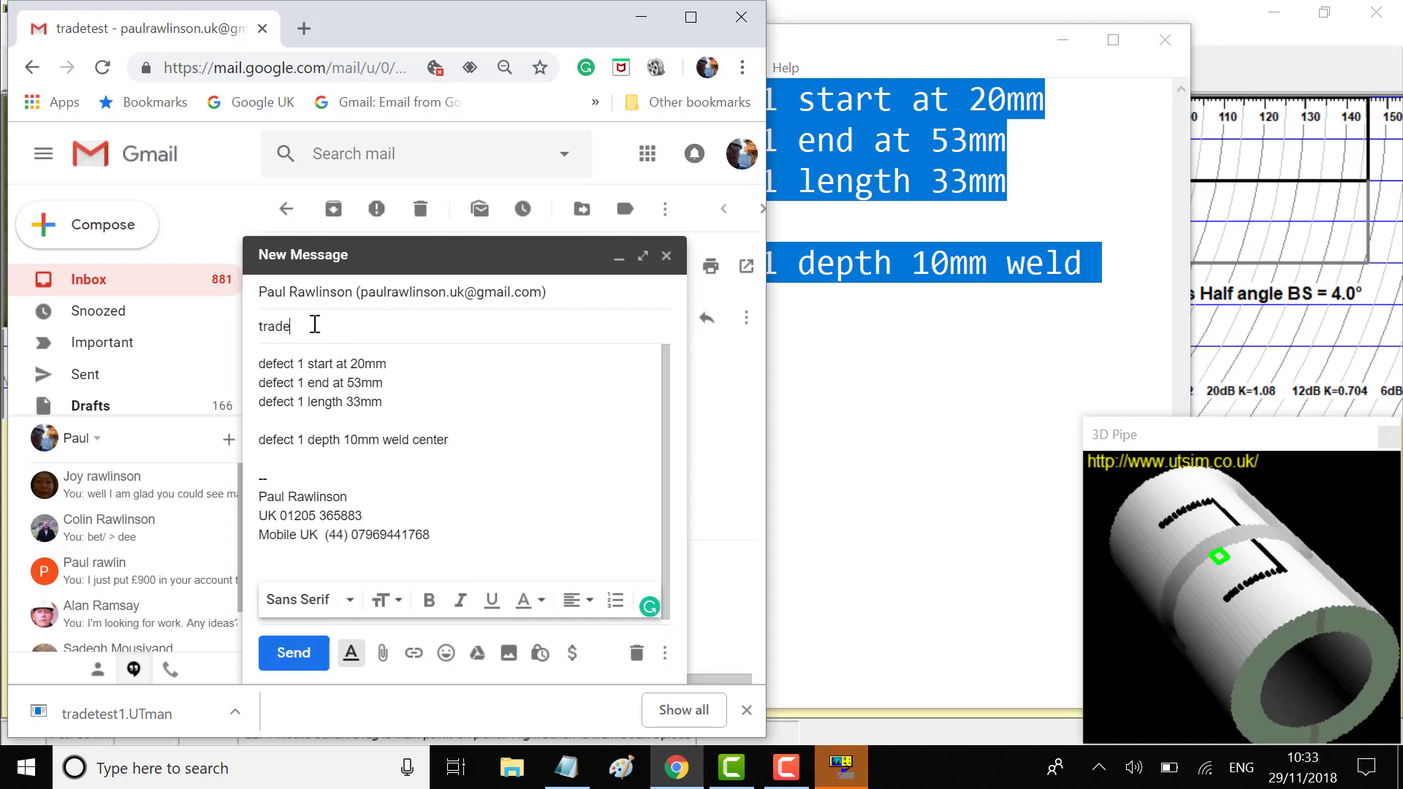
{"action": "type", "text": " test 1"}
{"action": "left_click", "coordinate": [304, 654]}
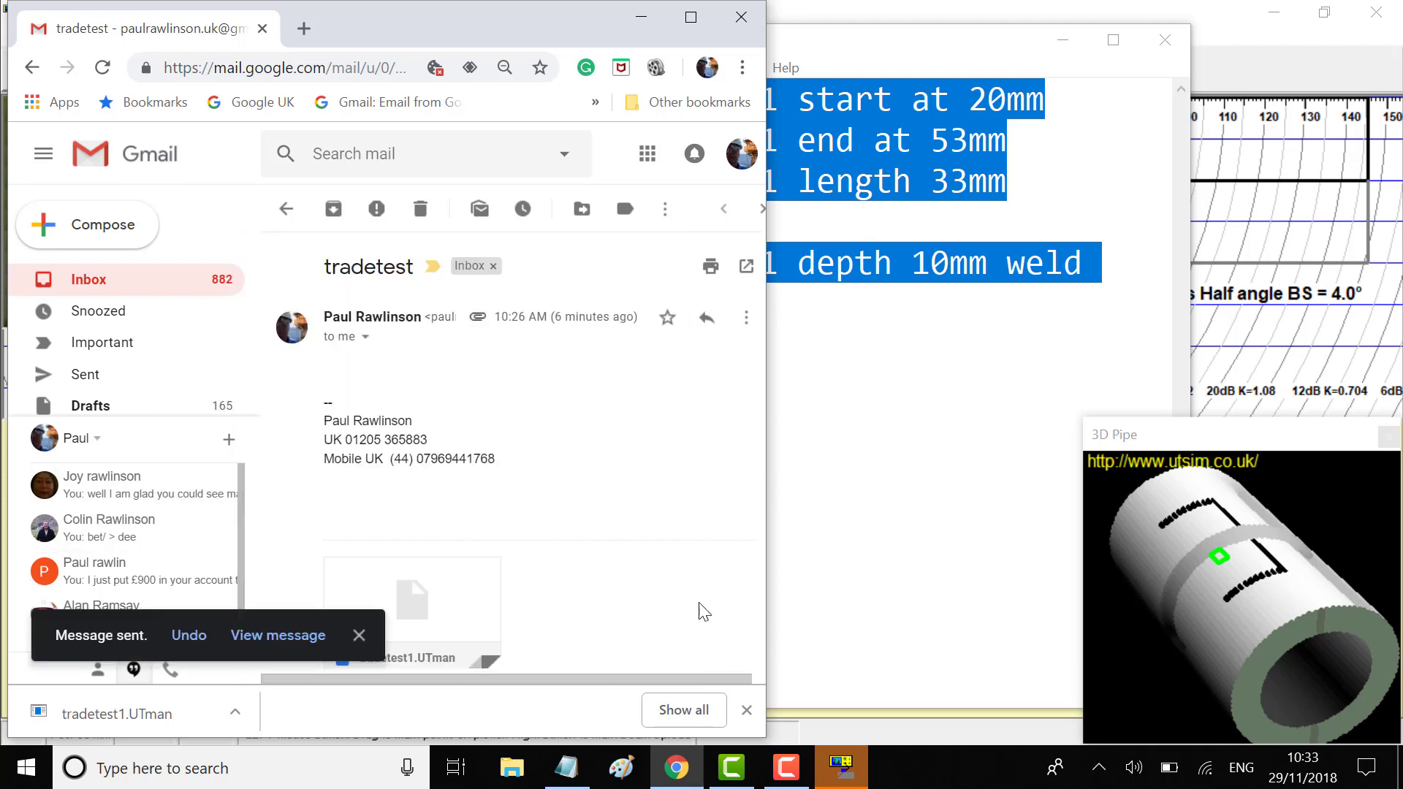
{"action": "left_click", "coordinate": [857, 772]}
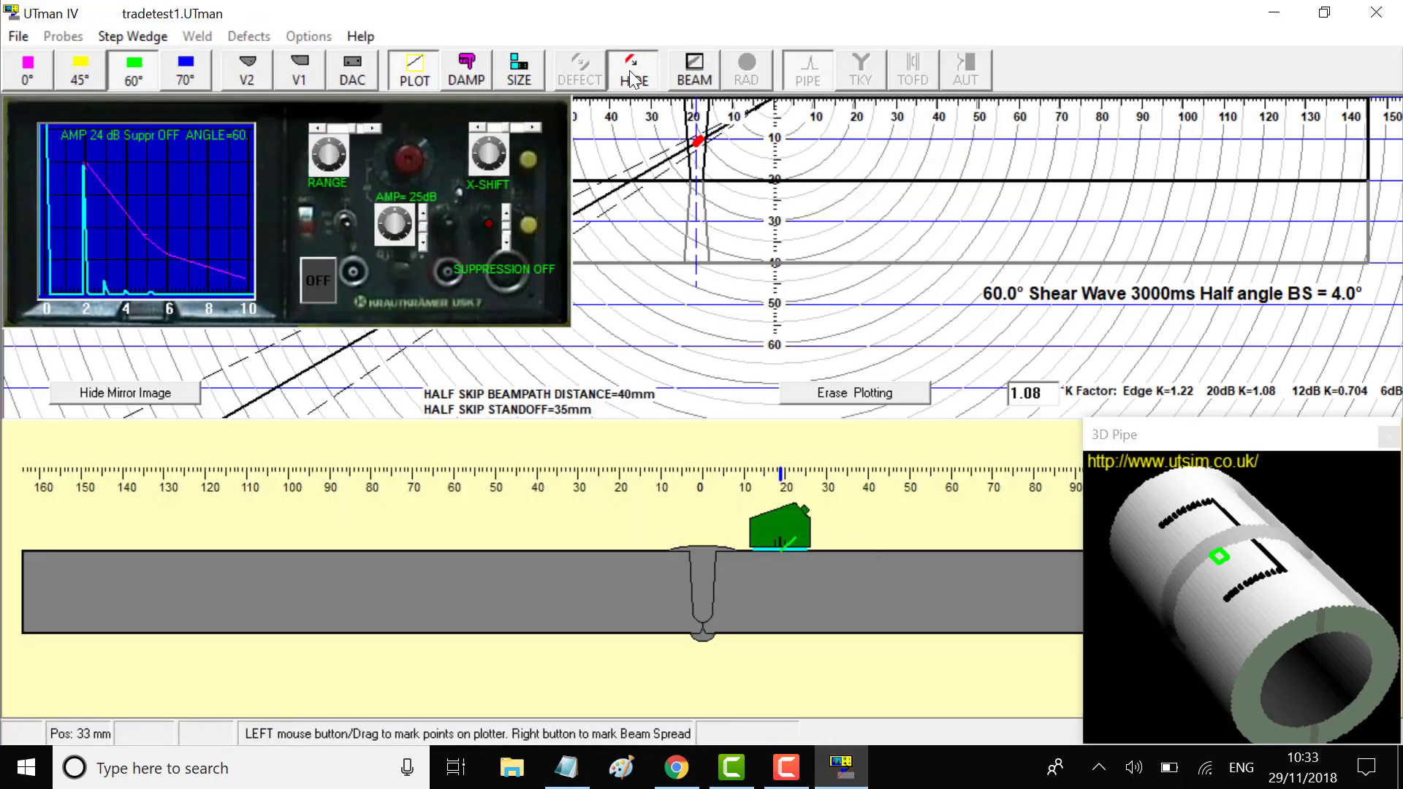
Turn off PLOT and slide the 60° probe along the weld from 33 mm via 30 mm to 24 mm
{"action": "left_click", "coordinate": [418, 70]}
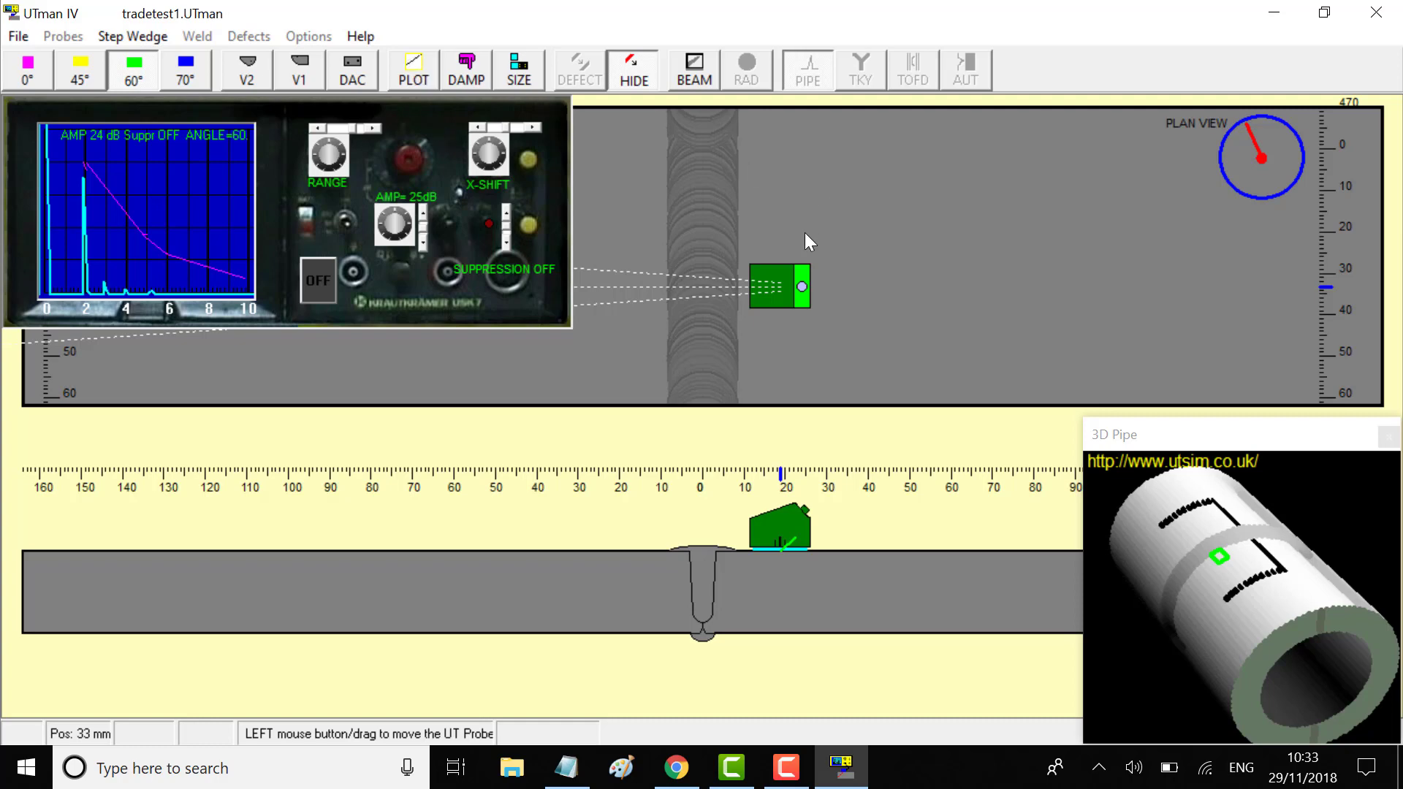
{"action": "left_click_drag", "start_coordinate": [782, 284], "coordinate": [791, 251]}
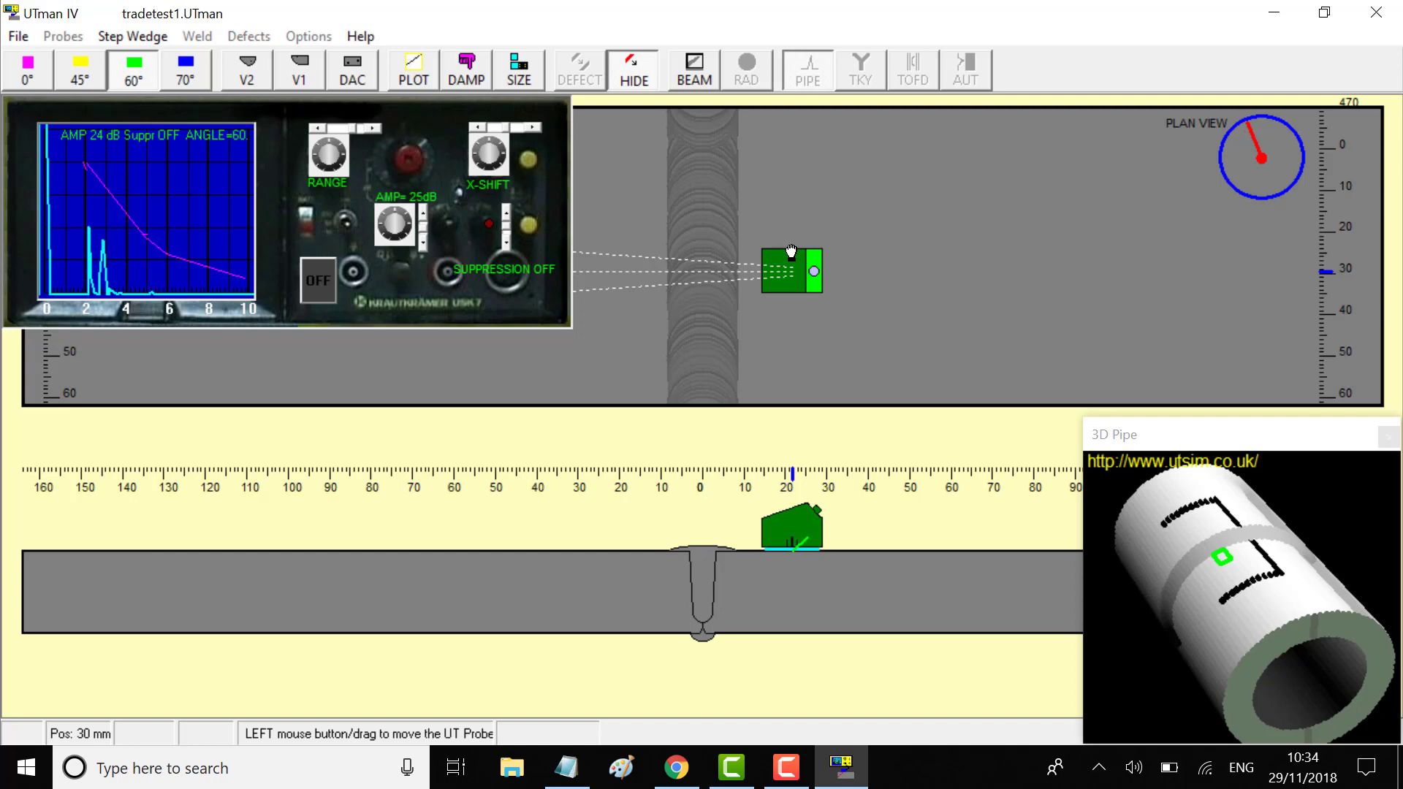
{"action": "mouse_move", "coordinate": [791, 251]}
{"action": "left_mouse_down"}
{"action": "mouse_move", "coordinate": [837, 241]}
{"action": "mouse_move", "coordinate": [781, 229]}
{"action": "left_mouse_up"}
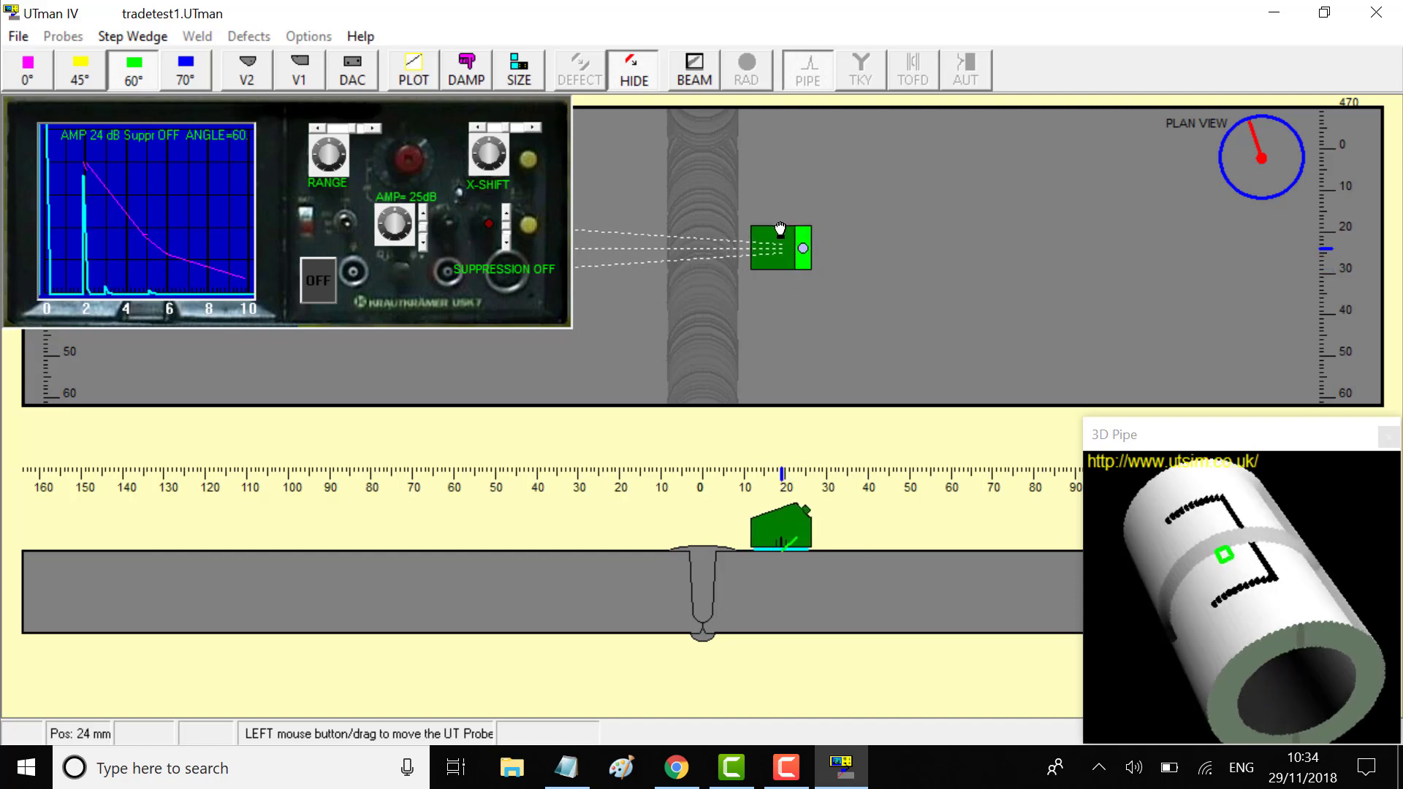